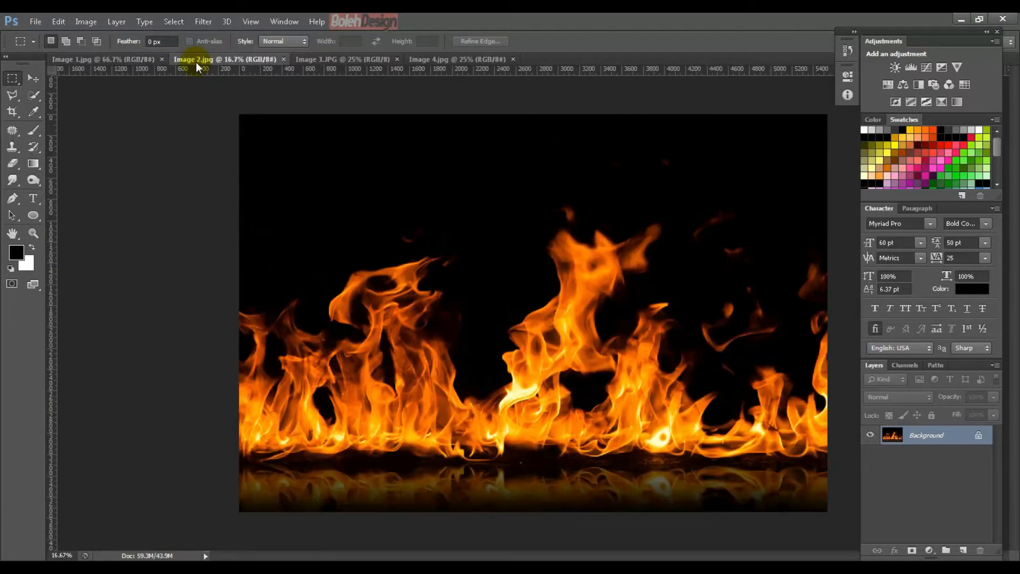
Step: Look through the open source images of flames, smoke and the man to compare the material for the composite
{"action": "left_click", "coordinate": [382, 60]}
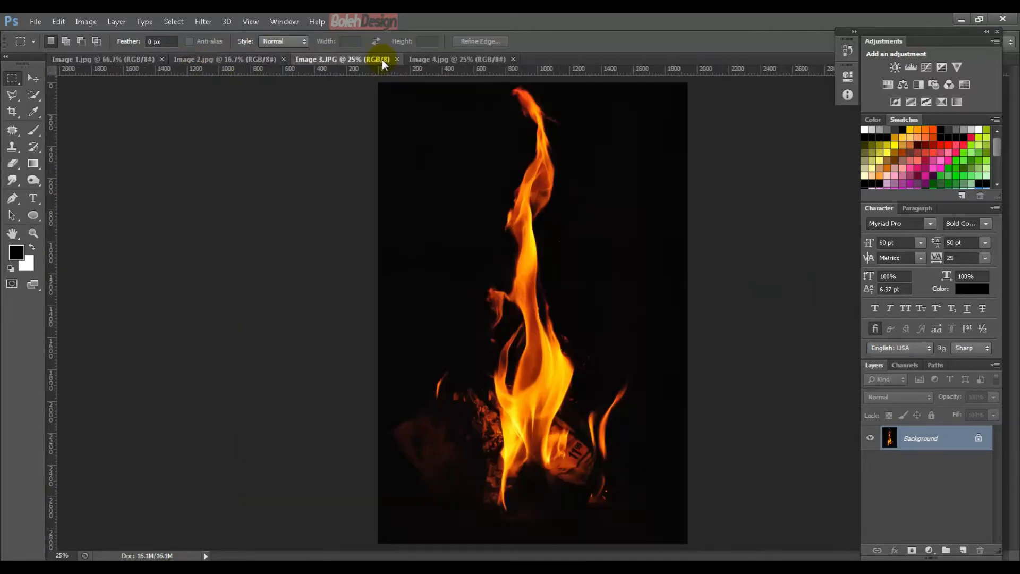
{"action": "left_click", "coordinate": [441, 62]}
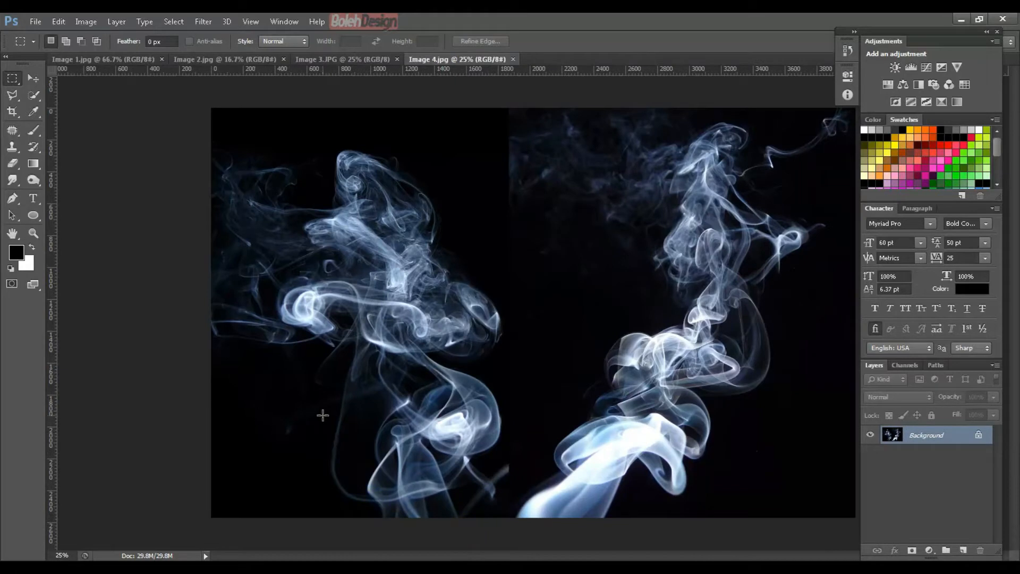
{"action": "left_click", "coordinate": [109, 66]}
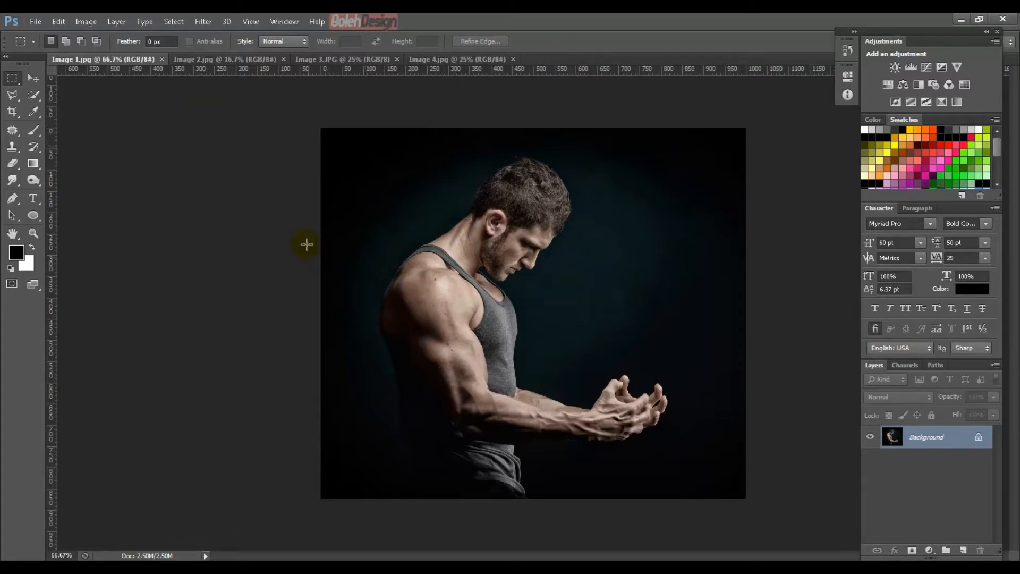
{"action": "left_click", "coordinate": [193, 61]}
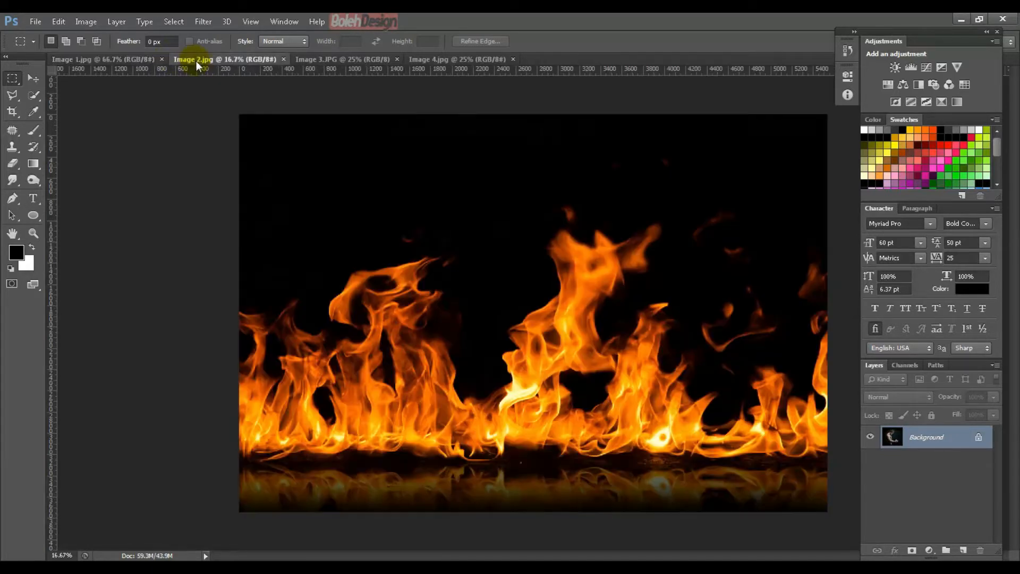
{"action": "left_click", "coordinate": [310, 58]}
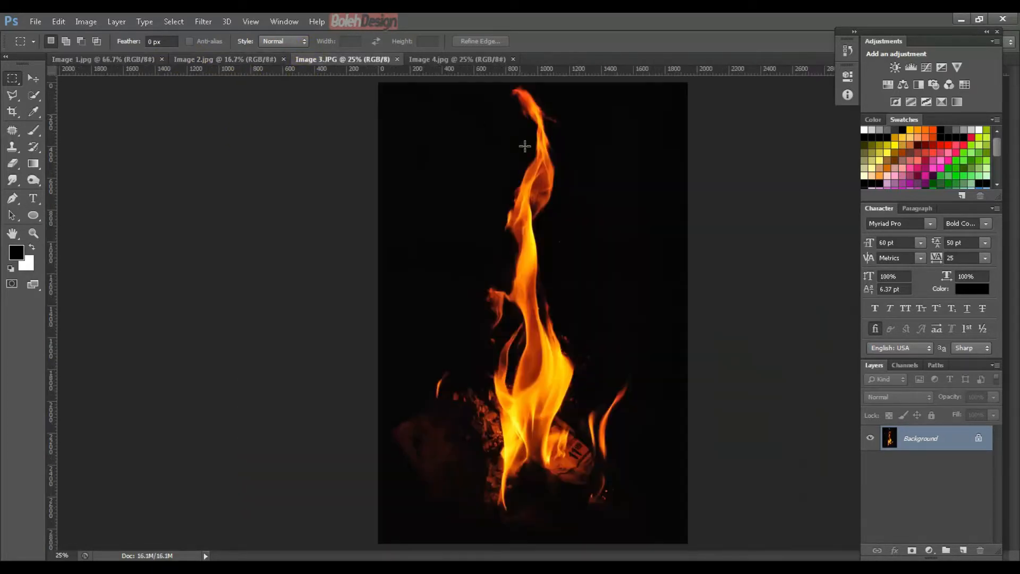
{"action": "left_click", "coordinate": [152, 60]}
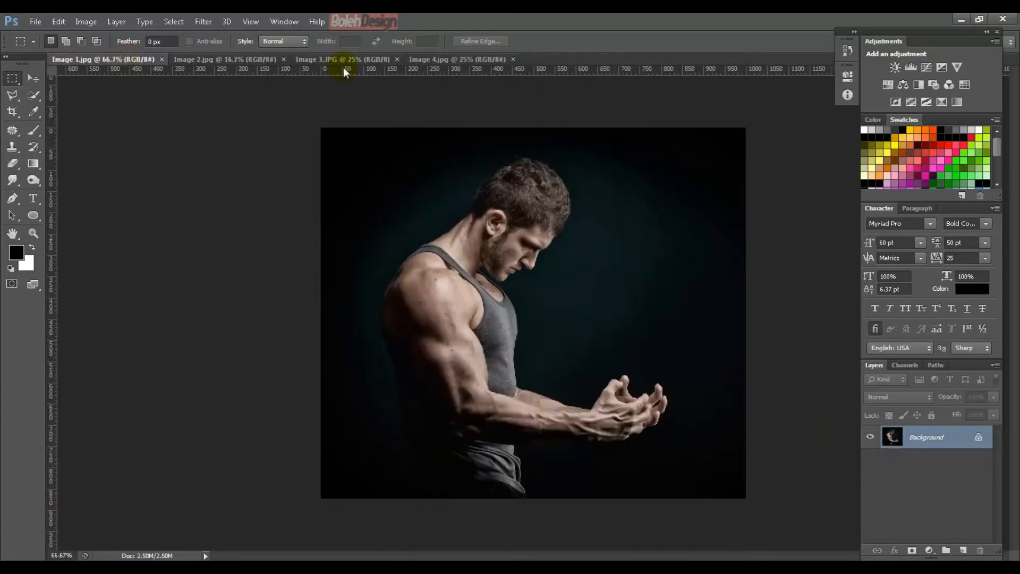
Step: Outline the tall flame in Image 3.JPG with a loose freehand Lasso selection
{"action": "left_click", "coordinate": [364, 59]}
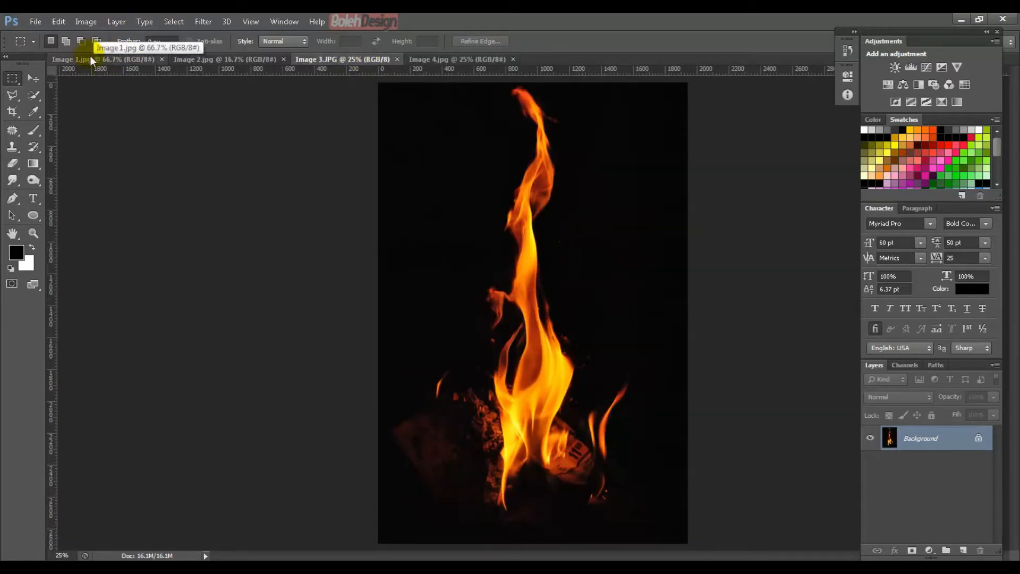
{"action": "left_click", "coordinate": [11, 94]}
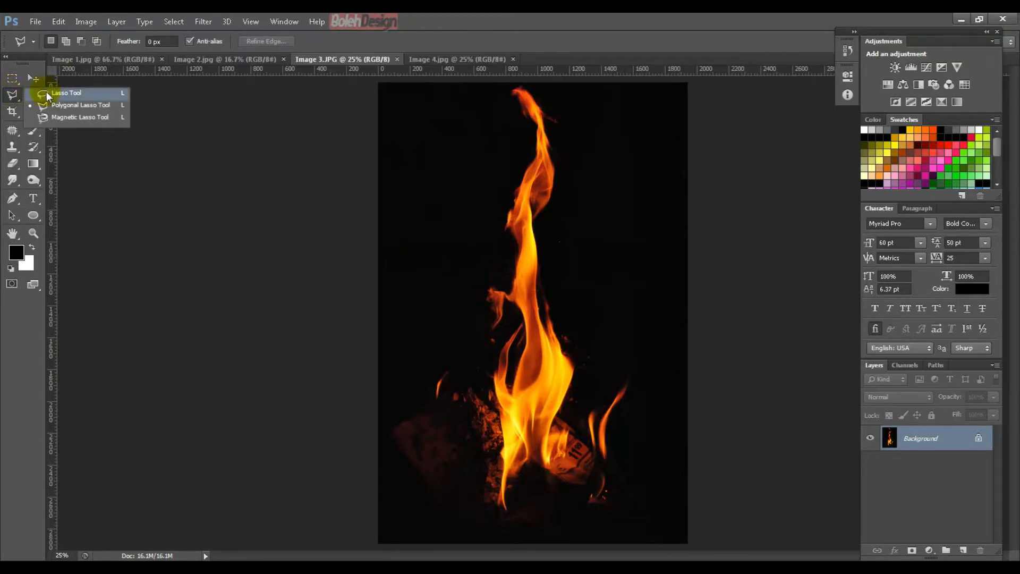
{"action": "left_click", "coordinate": [46, 92]}
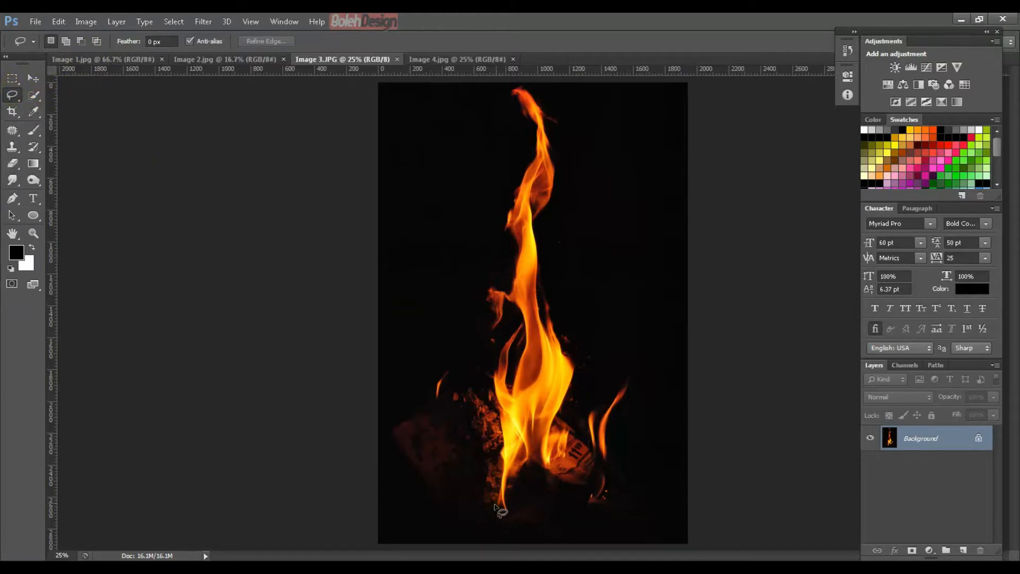
{"action": "mouse_move", "coordinate": [495, 499]}
{"action": "left_mouse_down"}
{"action": "mouse_move", "coordinate": [497, 407]}
{"action": "mouse_move", "coordinate": [471, 302]}
{"action": "mouse_move", "coordinate": [494, 250]}
{"action": "mouse_move", "coordinate": [486, 224]}
{"action": "mouse_move", "coordinate": [504, 133]}
{"action": "mouse_move", "coordinate": [498, 89]}
{"action": "mouse_move", "coordinate": [511, 73]}
{"action": "mouse_move", "coordinate": [538, 76]}
{"action": "mouse_move", "coordinate": [568, 127]}
{"action": "mouse_move", "coordinate": [577, 193]}
{"action": "mouse_move", "coordinate": [561, 275]}
{"action": "mouse_move", "coordinate": [598, 343]}
{"action": "mouse_move", "coordinate": [561, 421]}
{"action": "mouse_move", "coordinate": [559, 459]}
{"action": "mouse_move", "coordinate": [500, 513]}
{"action": "left_mouse_up"}
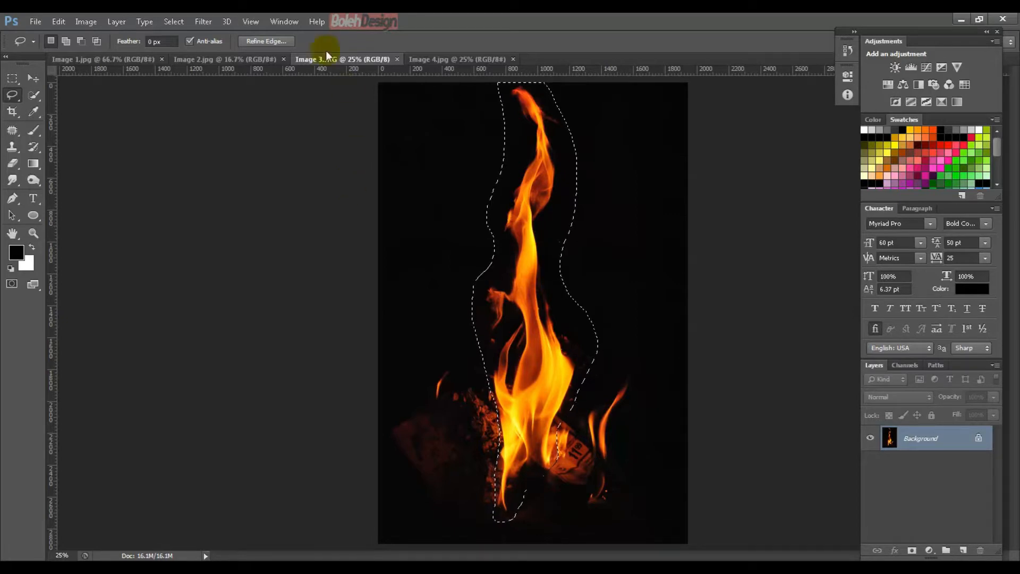
Step: Paste the selected flame into Image 1.jpg as a new layer and move it up over the man's hands
{"action": "left_click", "coordinate": [144, 57]}
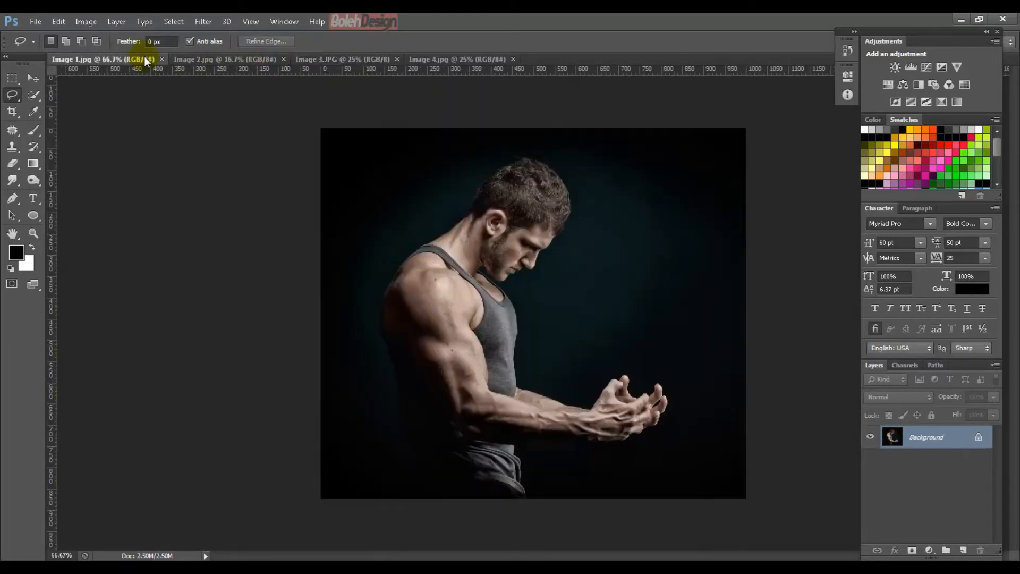
{"action": "key", "text": "ctrl+v"}
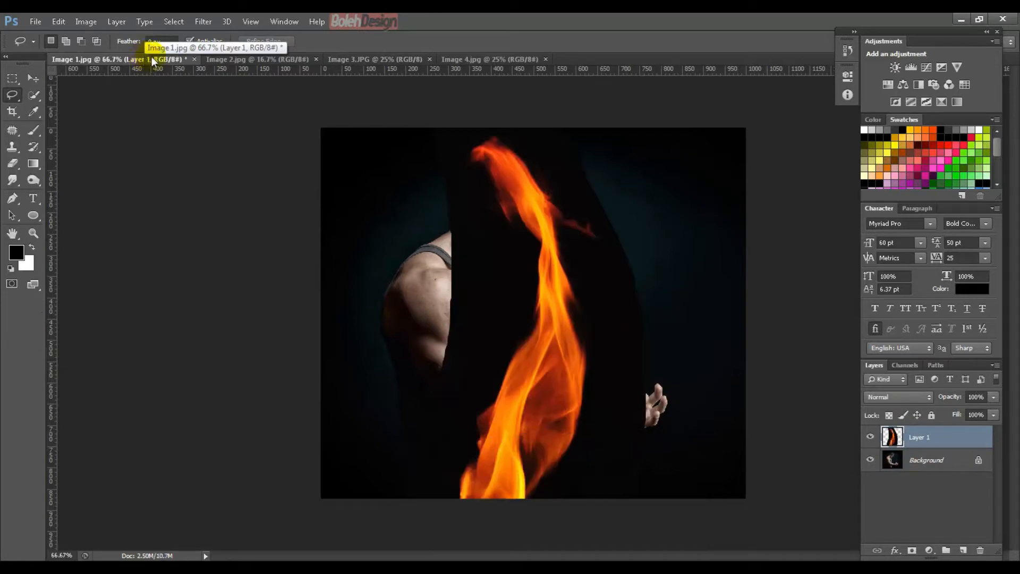
{"action": "left_click", "coordinate": [34, 79]}
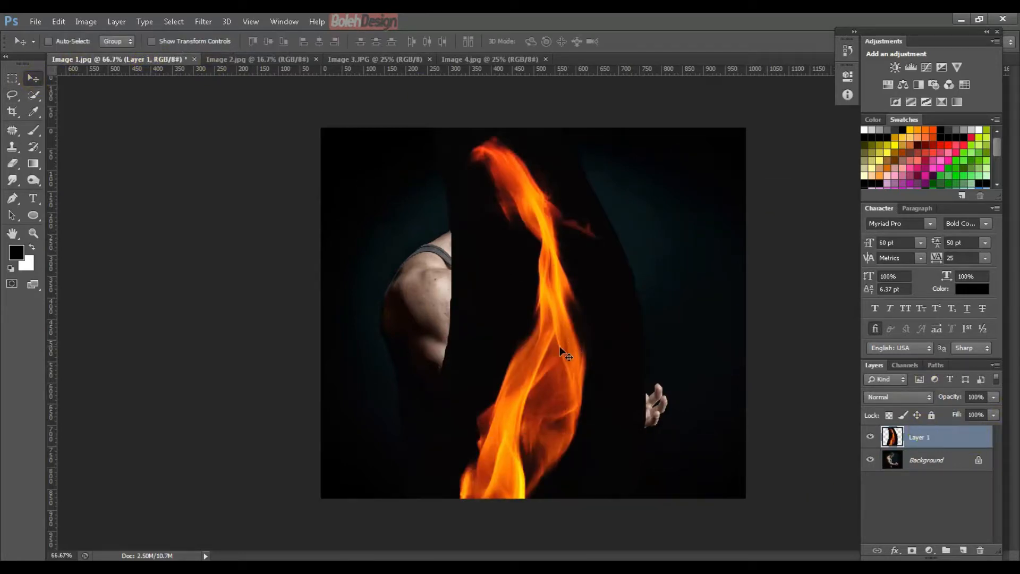
{"action": "left_click_drag", "start_coordinate": [555, 375], "coordinate": [598, 244]}
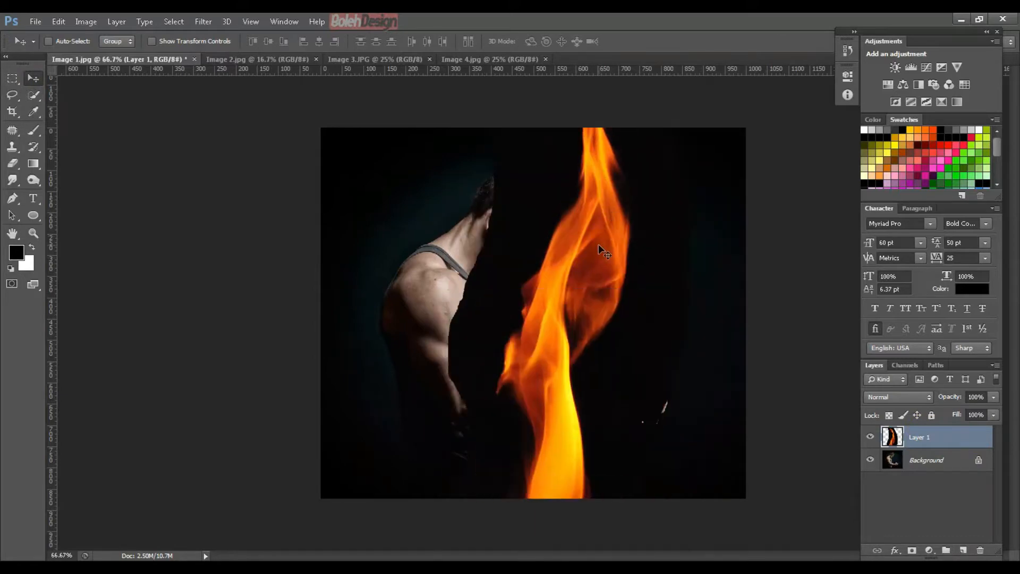
Step: Scale the flame layer down to about 9% with Free Transform and position it just above the man's cupped hands
{"action": "key", "text": "ctrl+t"}
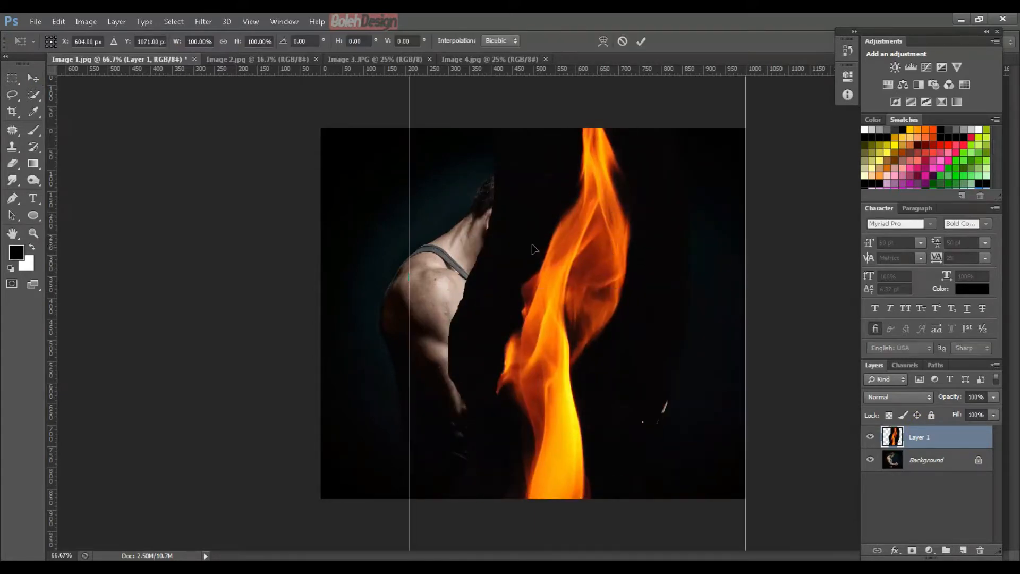
{"action": "left_click_drag", "start_coordinate": [672, 411], "coordinate": [690, 159]}
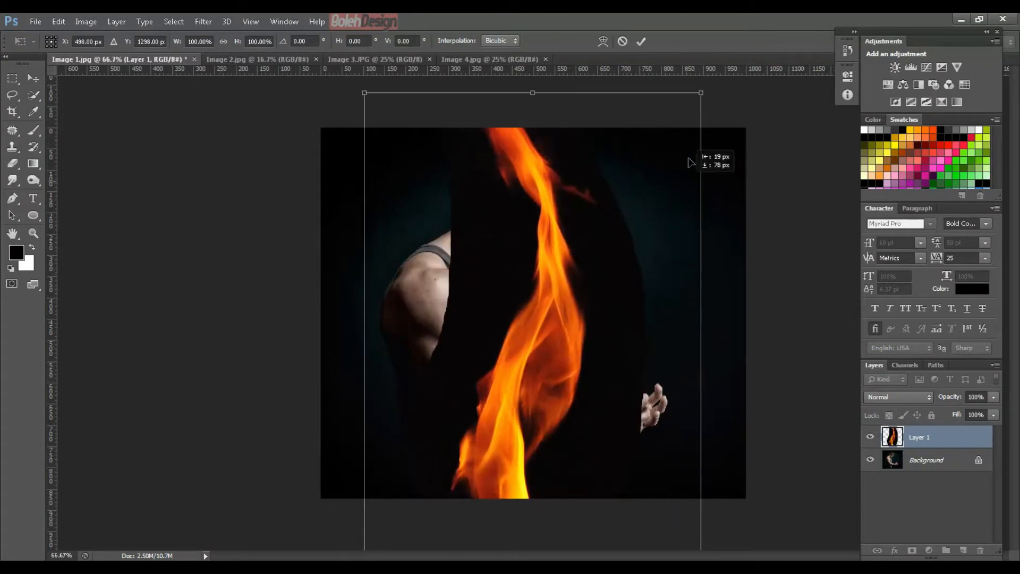
{"action": "left_click_drag", "start_coordinate": [701, 93], "coordinate": [592, 466]}
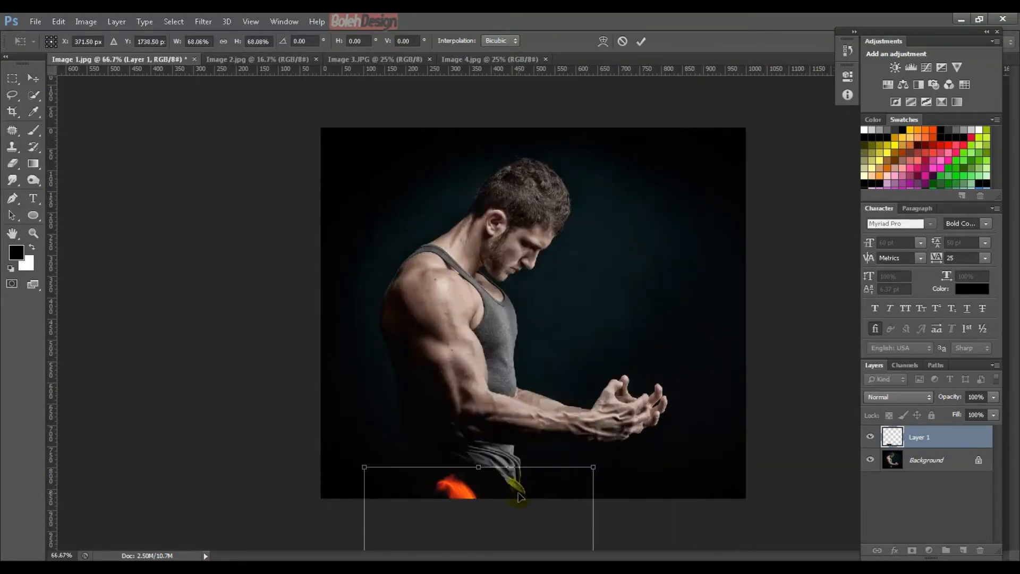
{"action": "left_click_drag", "start_coordinate": [518, 492], "coordinate": [660, 177]}
{"action": "left_click_drag", "start_coordinate": [740, 148], "coordinate": [612, 466]}
{"action": "left_click_drag", "start_coordinate": [608, 518], "coordinate": [661, 253]}
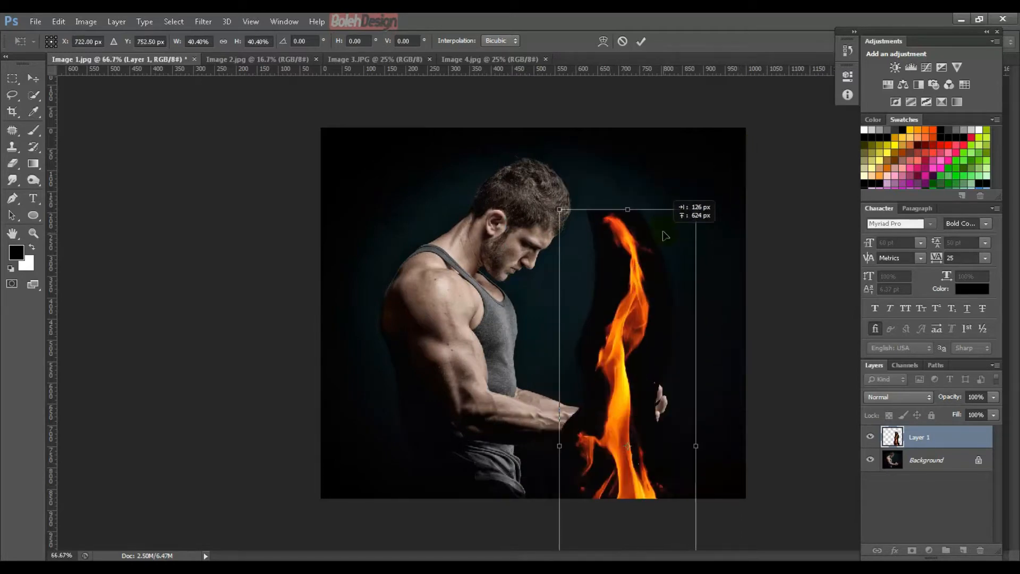
{"action": "left_click_drag", "start_coordinate": [698, 210], "coordinate": [640, 318]}
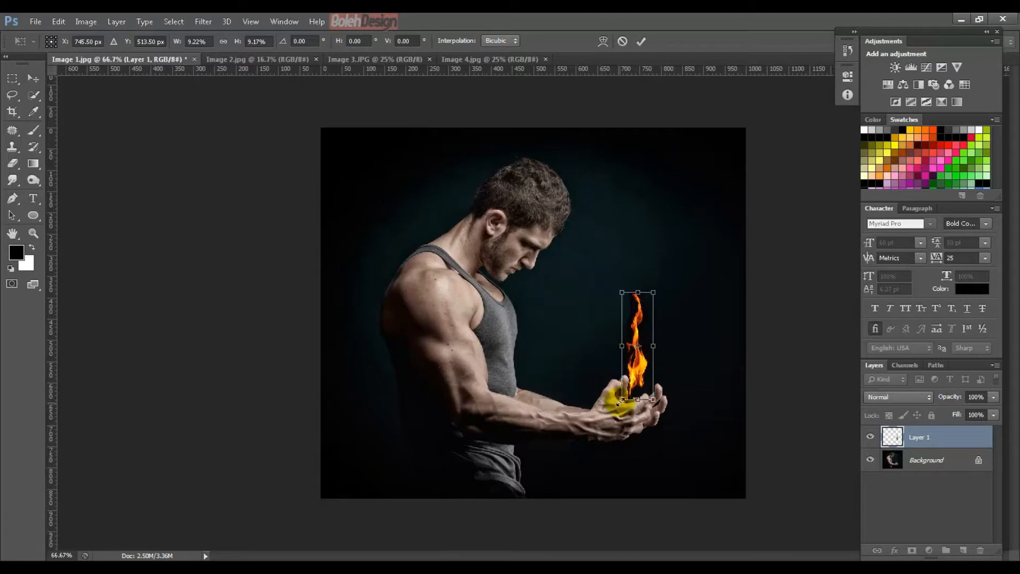
Step: Distort the flame's base wider to fit between the hands, apply the transform and nudge the flame down into the palms
{"action": "left_click_drag", "start_coordinate": [623, 402], "coordinate": [671, 413]}
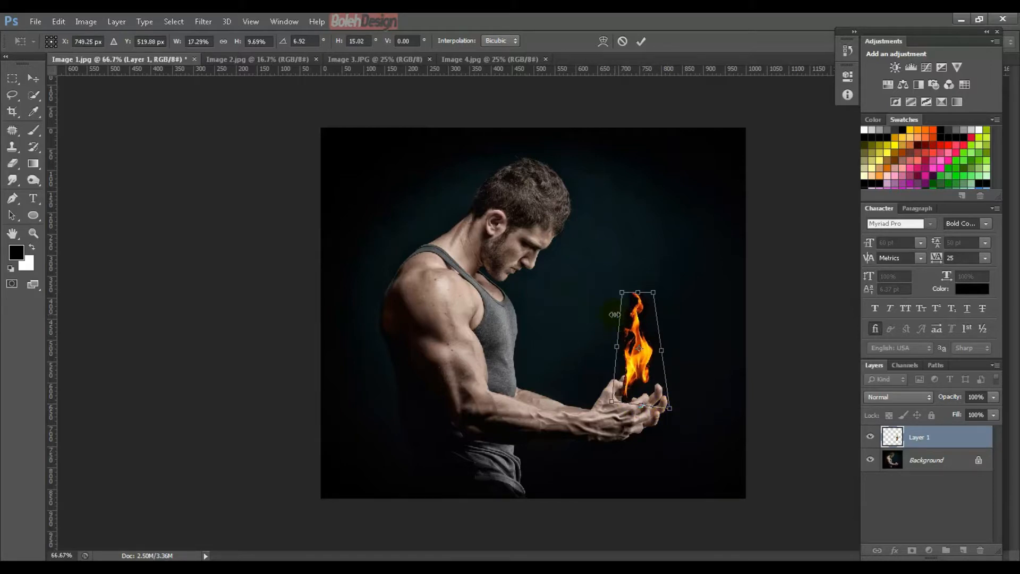
{"action": "key", "text": "Return"}
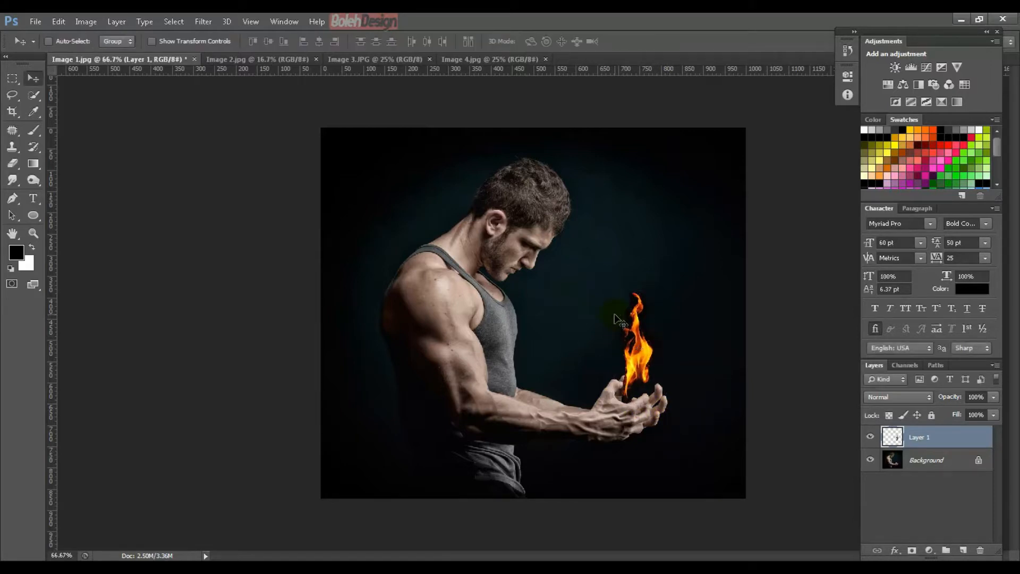
{"action": "mouse_move", "coordinate": [634, 349]}
{"action": "left_mouse_down"}
{"action": "mouse_move", "coordinate": [651, 352]}
{"action": "mouse_move", "coordinate": [635, 363]}
{"action": "mouse_move", "coordinate": [632, 353]}
{"action": "left_mouse_up"}
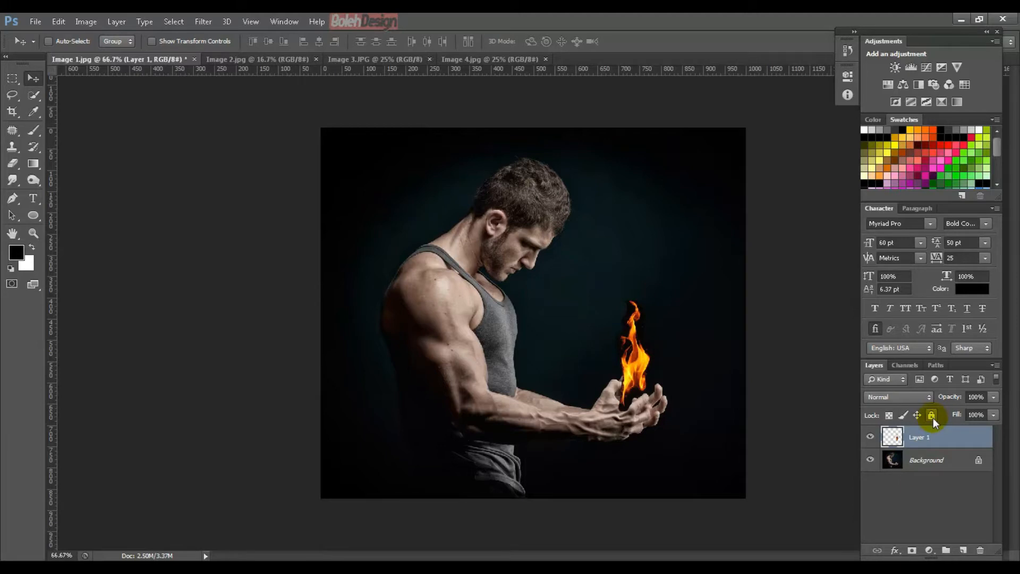
Step: Set the flame layer's blend mode to Screen and check the blend around the hands up close
{"action": "left_click", "coordinate": [914, 396]}
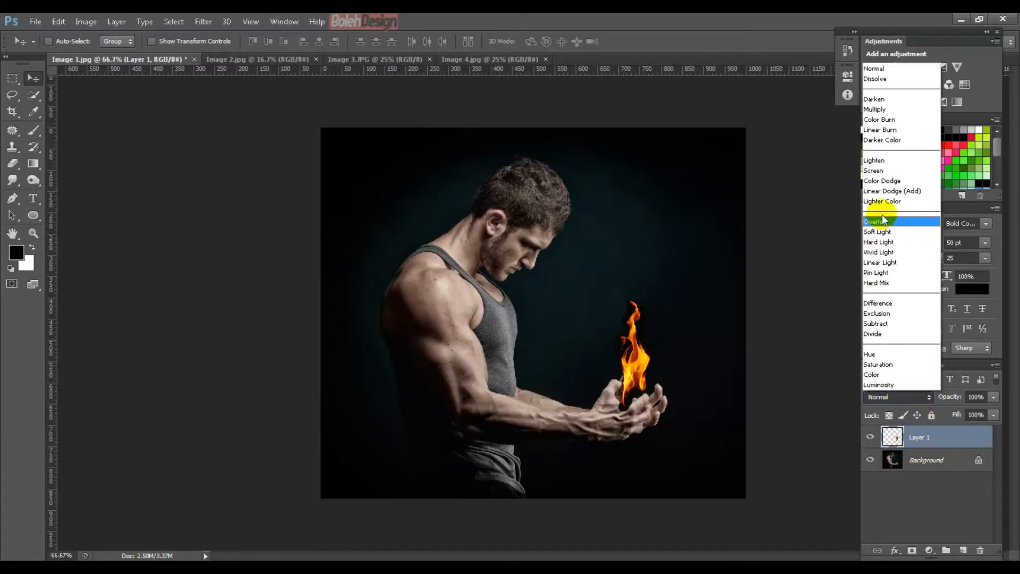
{"action": "left_click", "coordinate": [874, 170]}
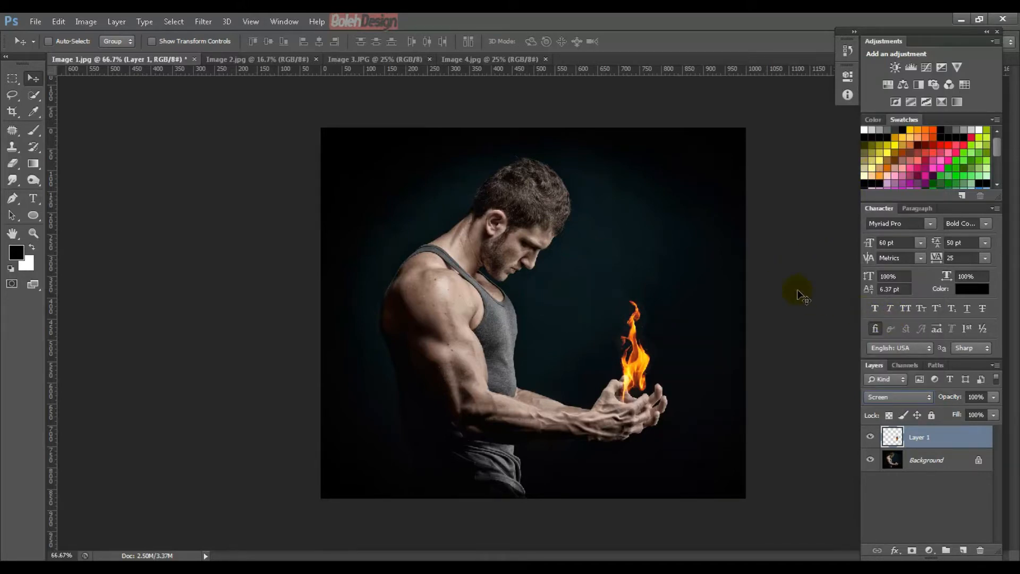
{"action": "key", "text": "ctrl+plus"}
{"action": "key", "text": "ctrl+plus"}
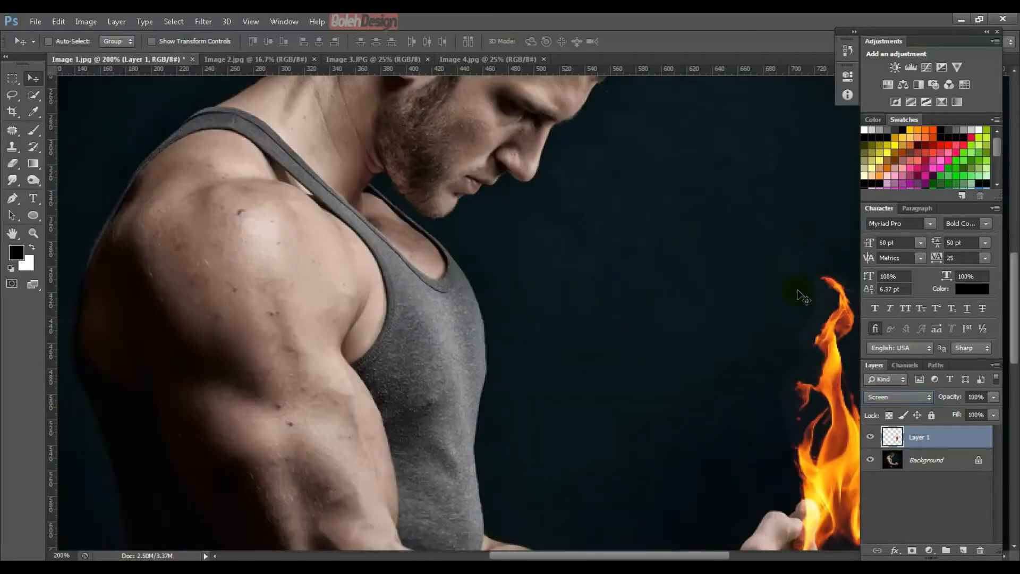
{"action": "key", "text": "ctrl+minus"}
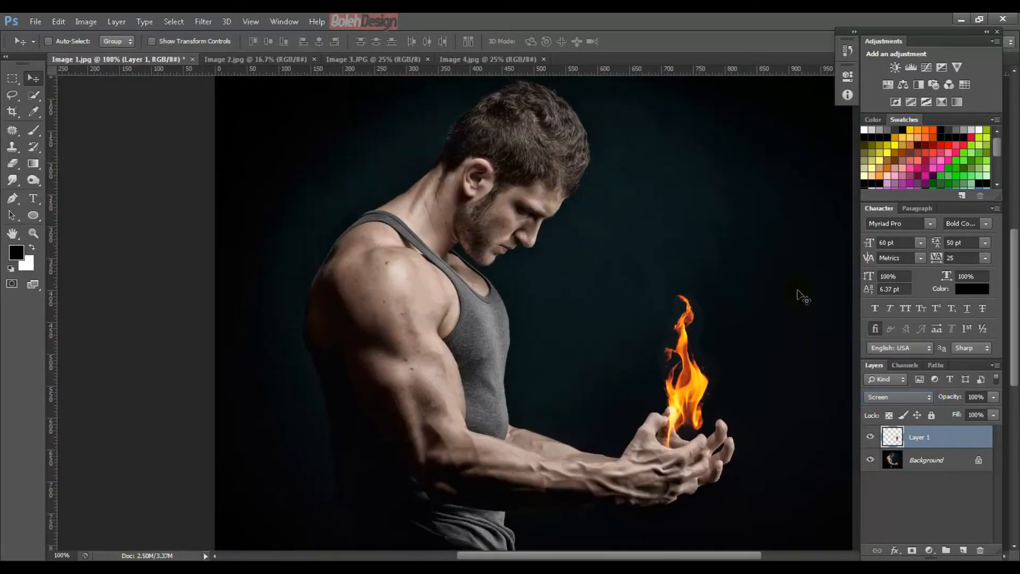
{"action": "left_click_drag", "start_coordinate": [712, 373], "coordinate": [663, 322]}
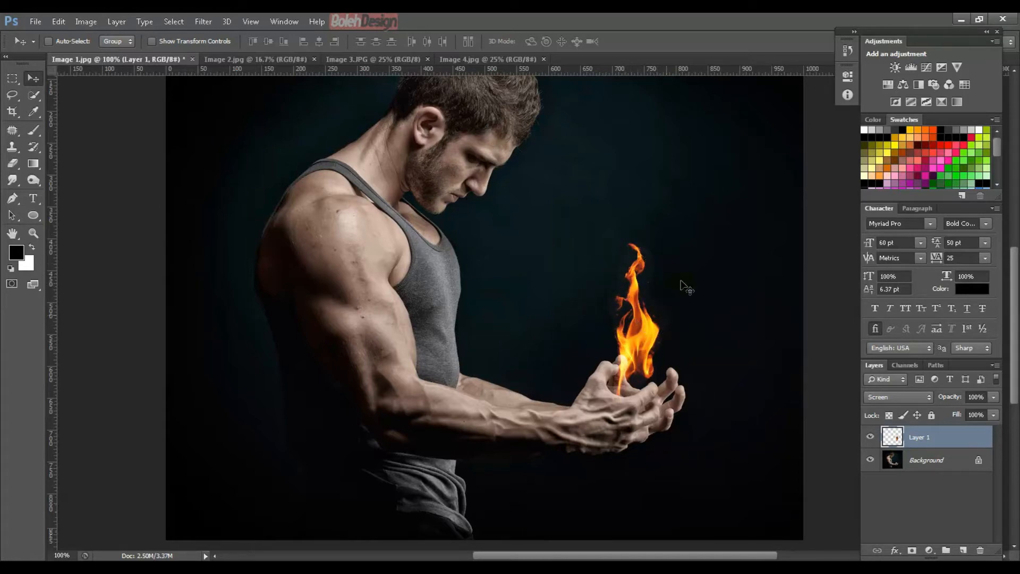
Step: Apply a Levels adjustment to the flame layer with input shadows at 23 and midtones at 1.06
{"action": "left_click", "coordinate": [87, 22]}
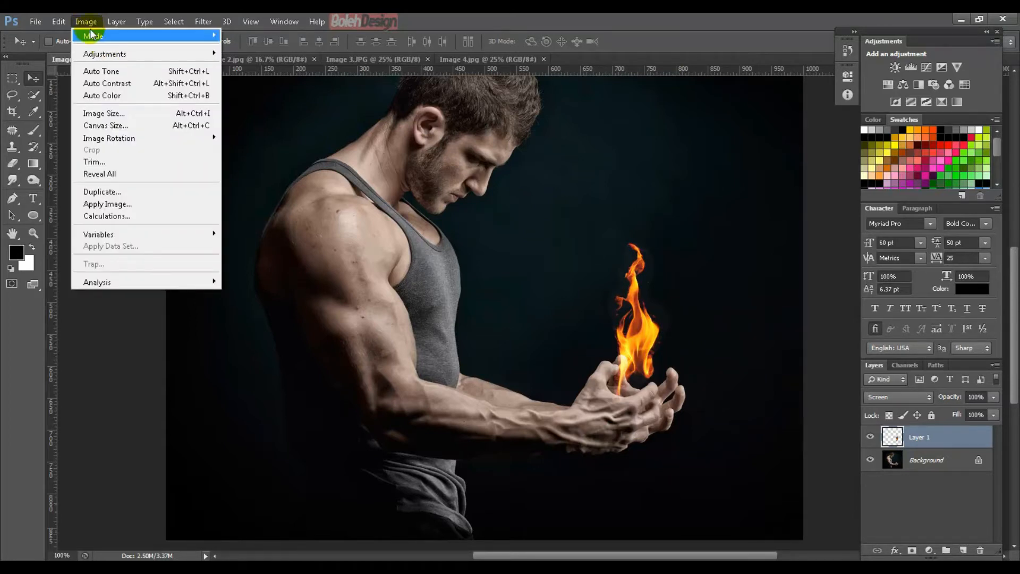
{"action": "mouse_move", "coordinate": [87, 55]}
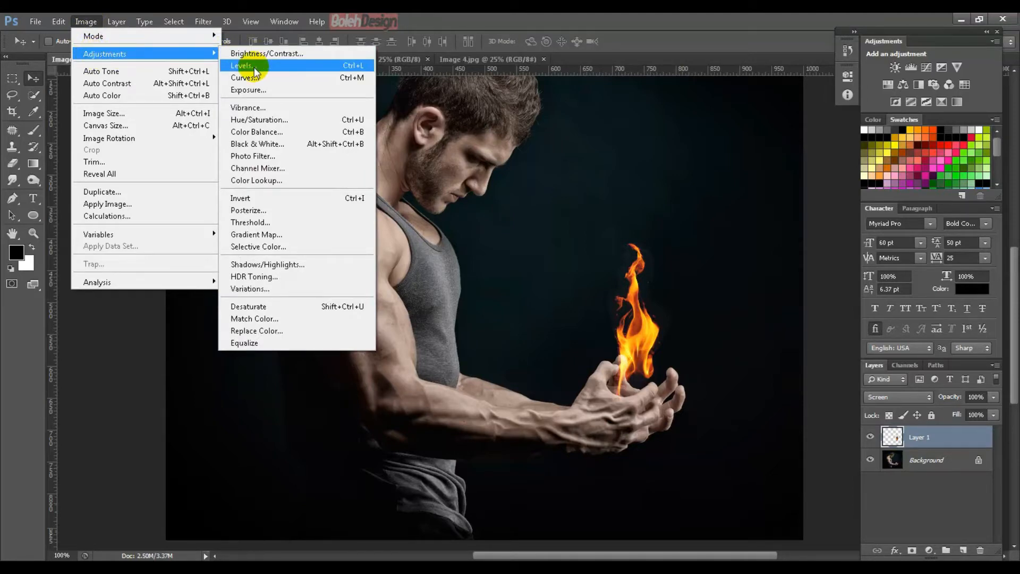
{"action": "left_click", "coordinate": [255, 68]}
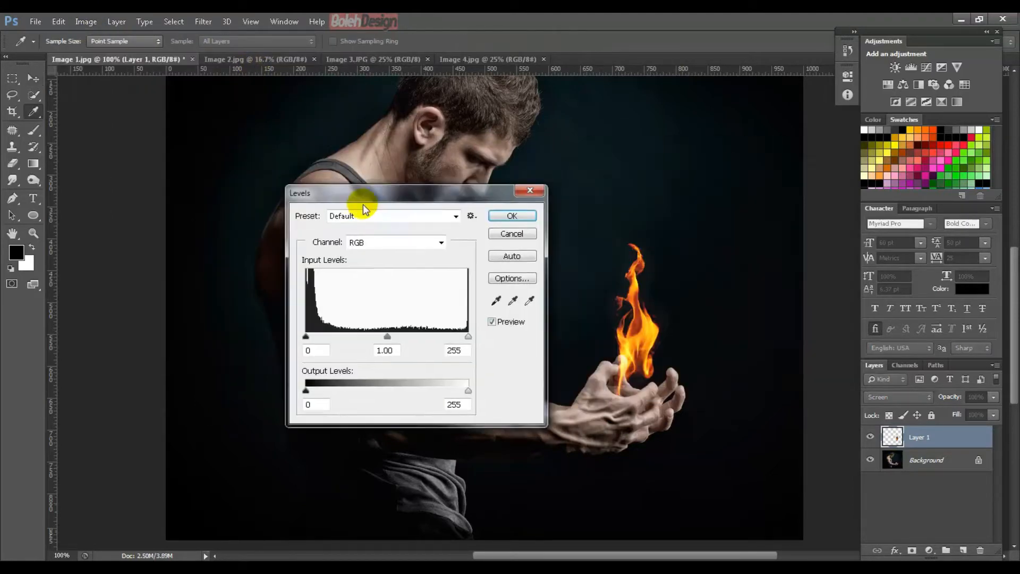
{"action": "left_click_drag", "start_coordinate": [395, 197], "coordinate": [326, 207]}
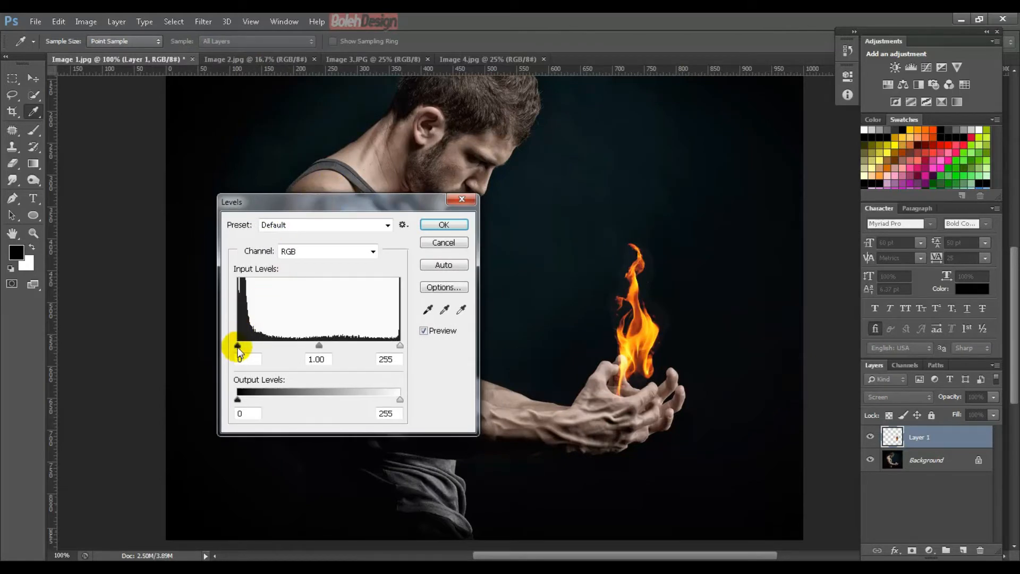
{"action": "mouse_move", "coordinate": [239, 348]}
{"action": "left_mouse_down"}
{"action": "mouse_move", "coordinate": [249, 348]}
{"action": "mouse_move", "coordinate": [237, 349]}
{"action": "left_mouse_up"}
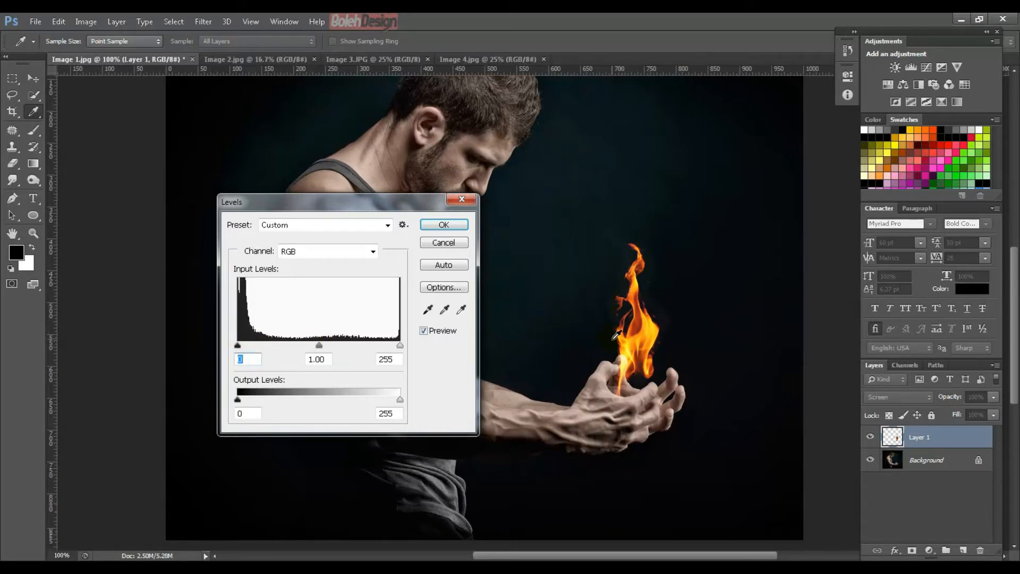
{"action": "mouse_move", "coordinate": [237, 347]}
{"action": "left_mouse_down"}
{"action": "mouse_move", "coordinate": [249, 348]}
{"action": "mouse_move", "coordinate": [228, 344]}
{"action": "mouse_move", "coordinate": [262, 346]}
{"action": "mouse_move", "coordinate": [227, 348]}
{"action": "left_mouse_up"}
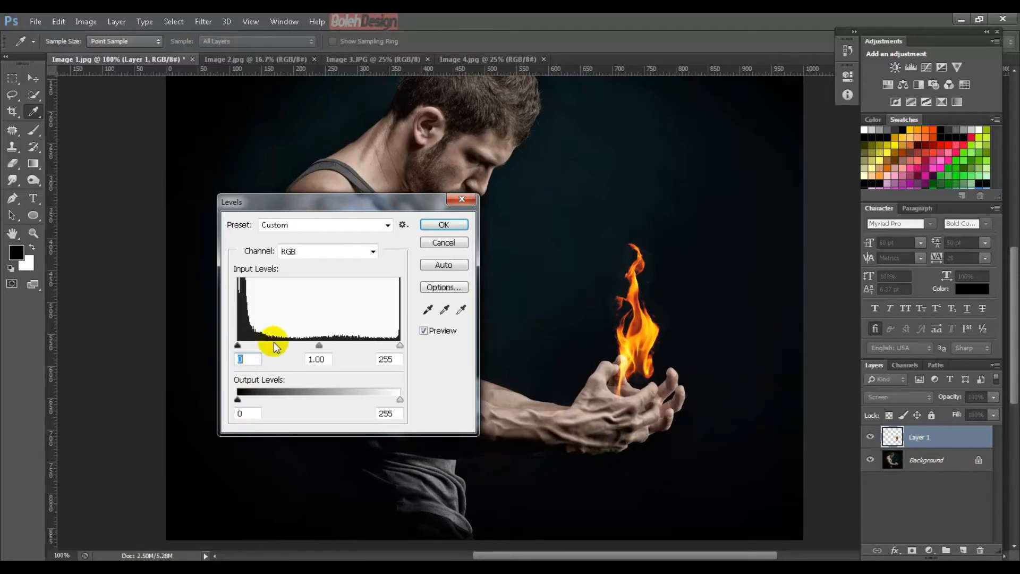
{"action": "mouse_move", "coordinate": [308, 343]}
{"action": "left_mouse_down"}
{"action": "mouse_move", "coordinate": [299, 344]}
{"action": "mouse_move", "coordinate": [337, 348]}
{"action": "mouse_move", "coordinate": [314, 346]}
{"action": "mouse_move", "coordinate": [330, 350]}
{"action": "mouse_move", "coordinate": [314, 353]}
{"action": "mouse_move", "coordinate": [328, 362]}
{"action": "mouse_move", "coordinate": [317, 353]}
{"action": "left_mouse_up"}
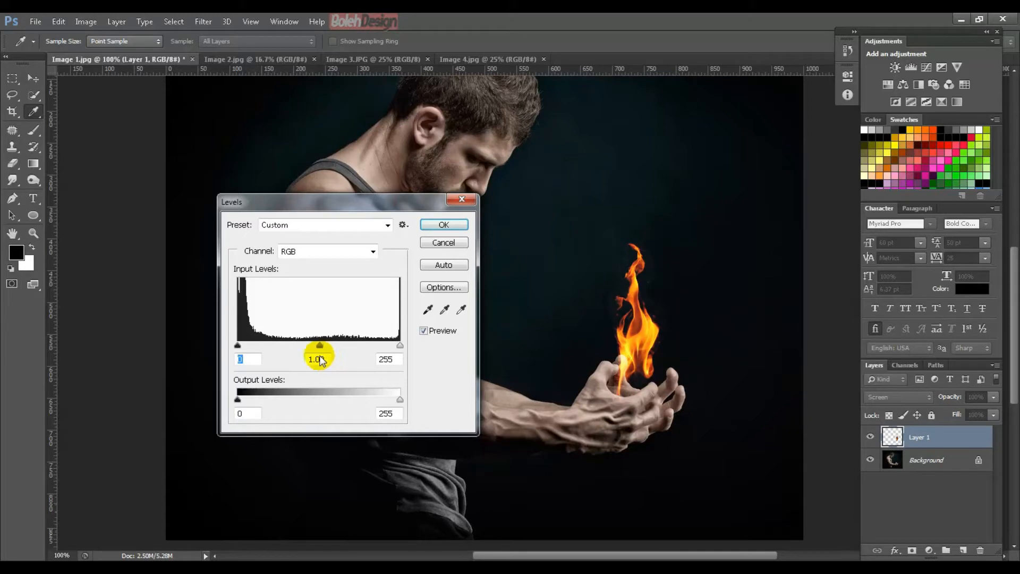
{"action": "left_click_drag", "start_coordinate": [239, 346], "coordinate": [252, 347]}
{"action": "mouse_move", "coordinate": [325, 349]}
{"action": "left_mouse_down"}
{"action": "mouse_move", "coordinate": [335, 346]}
{"action": "mouse_move", "coordinate": [325, 347]}
{"action": "left_mouse_up"}
{"action": "left_click", "coordinate": [325, 347]}
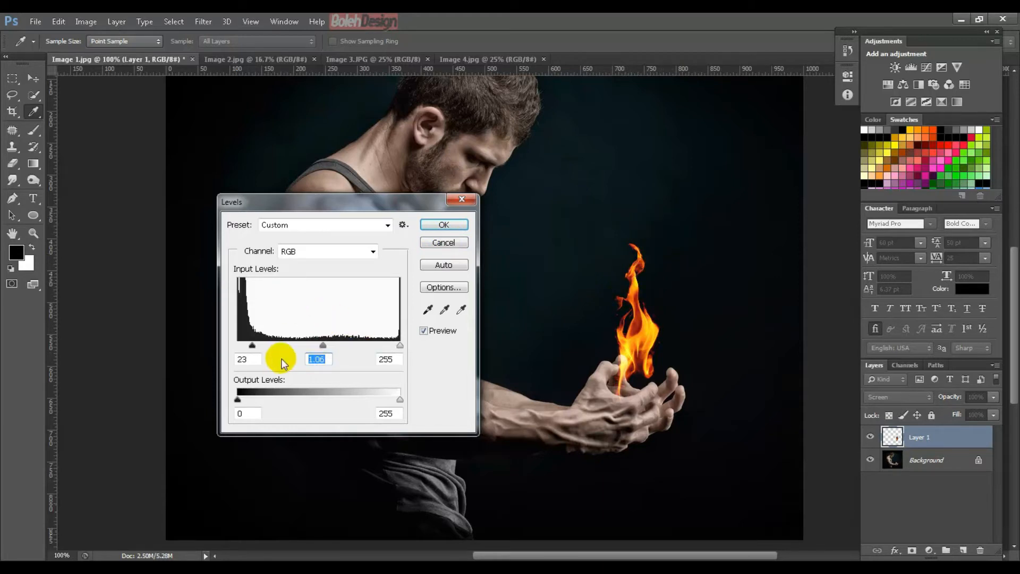
{"action": "left_click", "coordinate": [426, 228]}
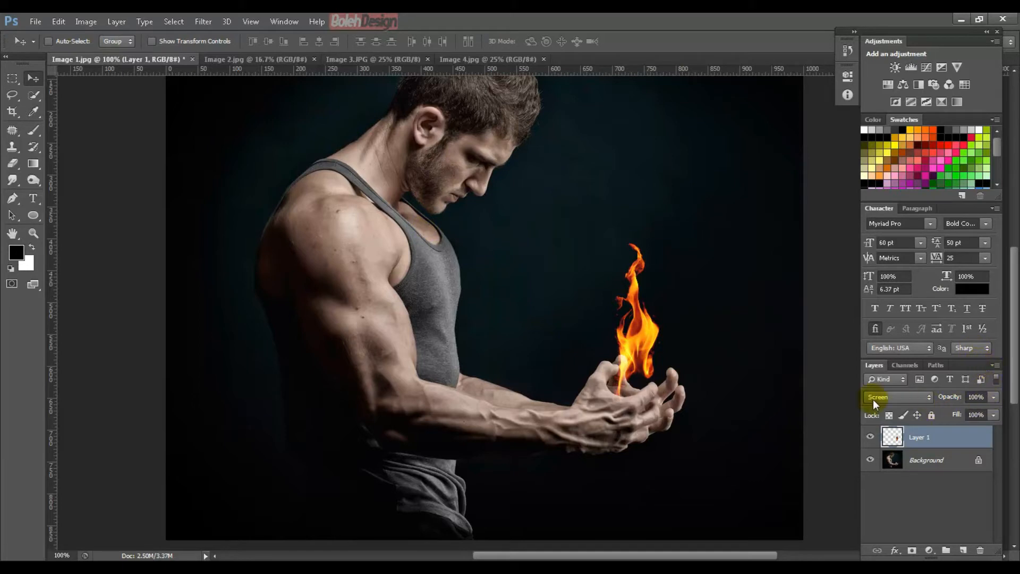
Step: Set the flame layer's opacity to 90% and shift the flame slightly down into the man's hands
{"action": "left_click", "coordinate": [976, 396]}
{"action": "type", "text": "90"}
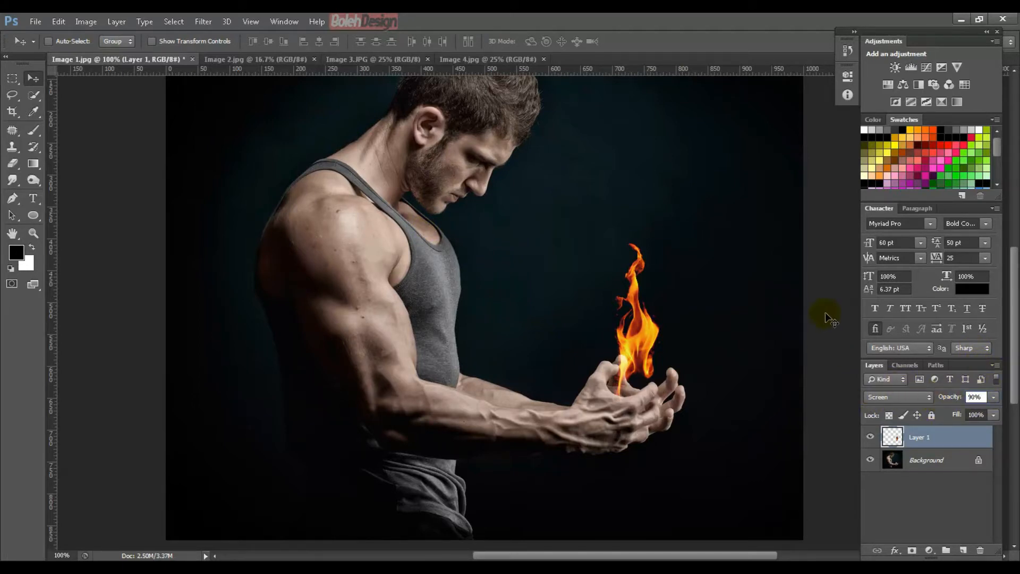
{"action": "mouse_move", "coordinate": [634, 350]}
{"action": "left_mouse_down"}
{"action": "mouse_move", "coordinate": [639, 362]}
{"action": "mouse_move", "coordinate": [637, 339]}
{"action": "mouse_move", "coordinate": [638, 354]}
{"action": "left_mouse_up"}
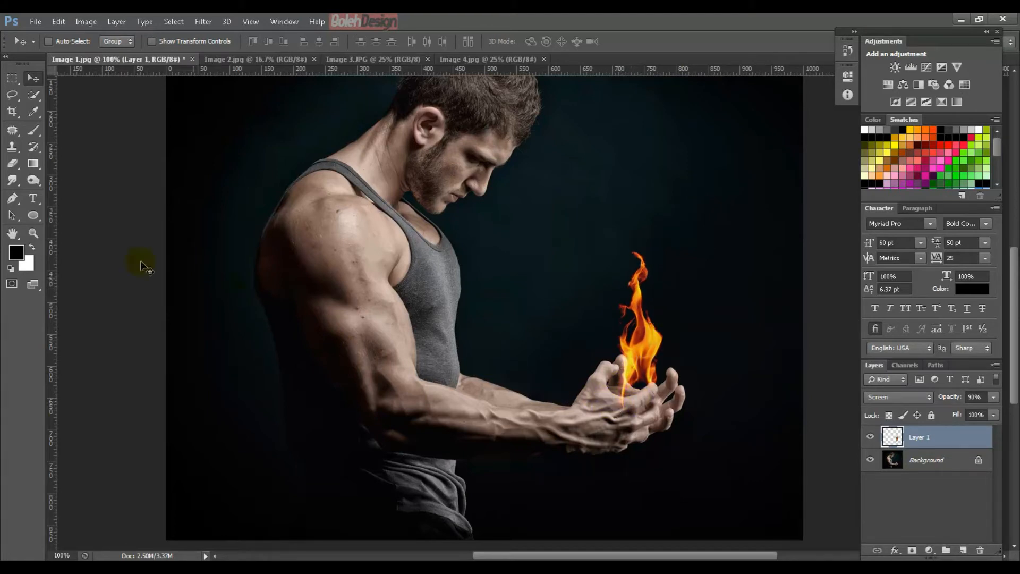
Step: Erase the flame's base where it overlaps the front fingers, using the Eraser with a soft 10 px brush
{"action": "left_click", "coordinate": [12, 163]}
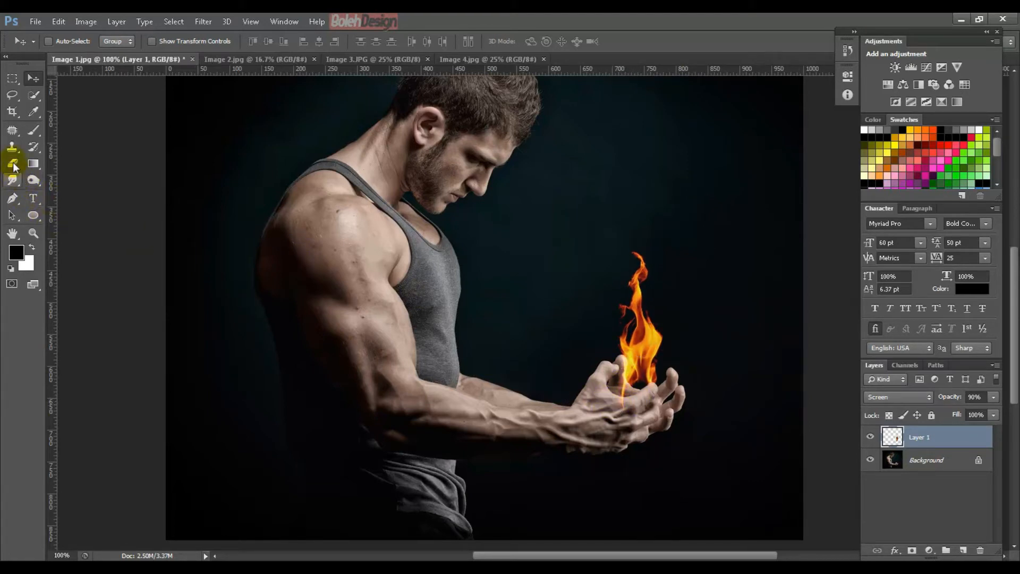
{"action": "left_click", "coordinate": [394, 288]}
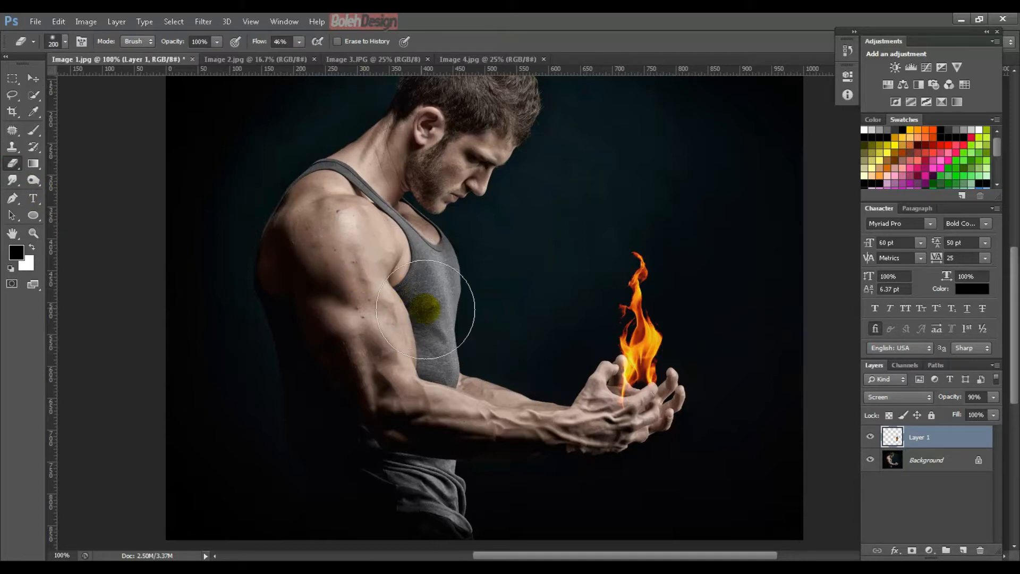
{"action": "key", "text": "bracketleft"}
{"action": "key", "text": "bracketleft"}
{"action": "key", "text": "bracketleft"}
{"action": "key", "text": "bracketleft"}
{"action": "key", "text": "bracketleft"}
{"action": "left_click", "coordinate": [66, 42]}
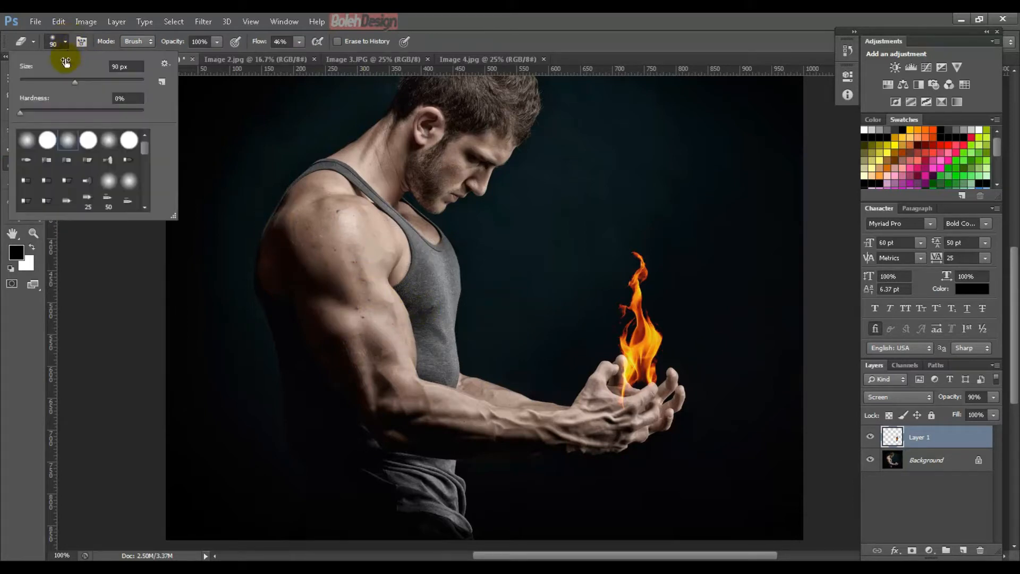
{"action": "left_click", "coordinate": [68, 140]}
{"action": "left_click", "coordinate": [560, 365]}
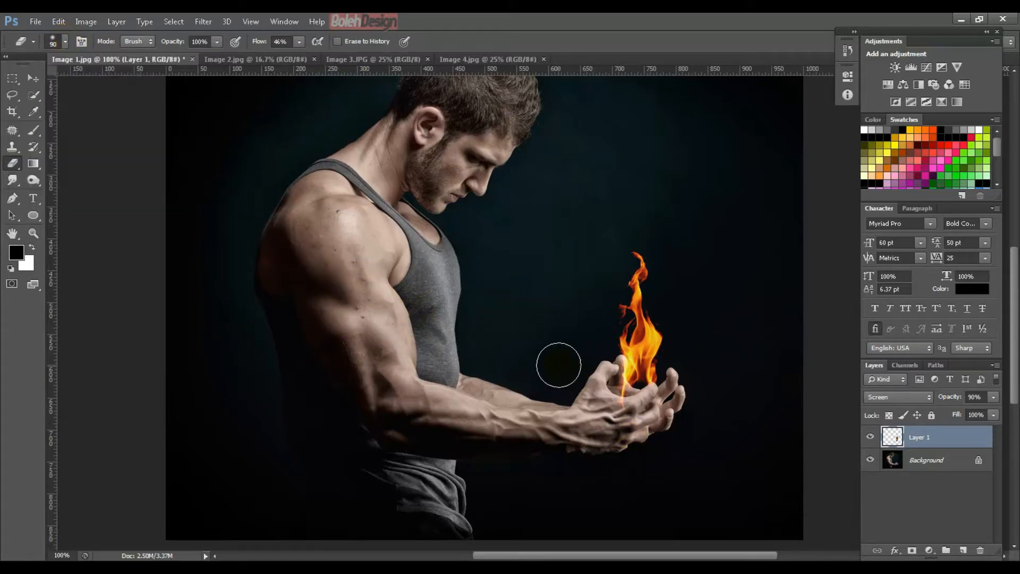
{"action": "key", "text": "bracketleft"}
{"action": "key", "text": "bracketleft"}
{"action": "key", "text": "bracketleft"}
{"action": "key", "text": "bracketleft"}
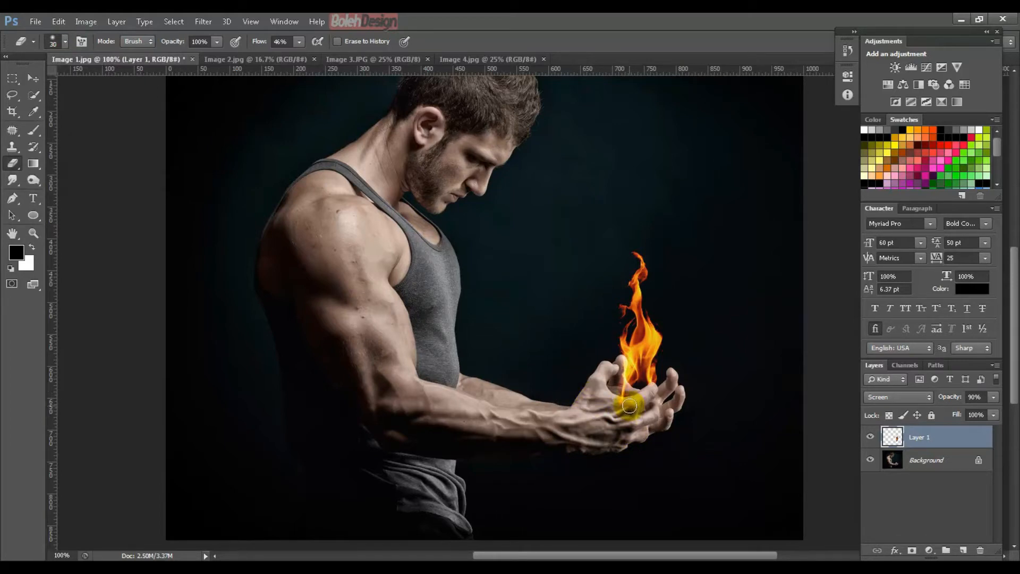
{"action": "key", "text": "bracketleft"}
{"action": "mouse_move", "coordinate": [629, 404]}
{"action": "left_mouse_down"}
{"action": "mouse_move", "coordinate": [605, 396]}
{"action": "mouse_move", "coordinate": [634, 405]}
{"action": "mouse_move", "coordinate": [519, 250]}
{"action": "left_mouse_up"}
{"action": "key", "text": "ctrl+plus"}
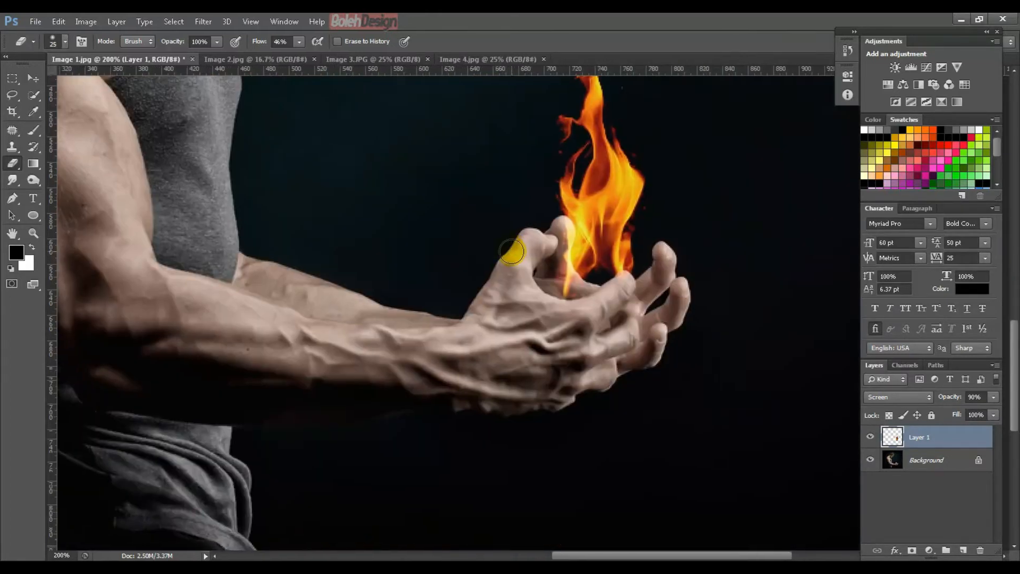
{"action": "left_click", "coordinate": [622, 291]}
{"action": "left_click_drag", "start_coordinate": [622, 291], "coordinate": [625, 287]}
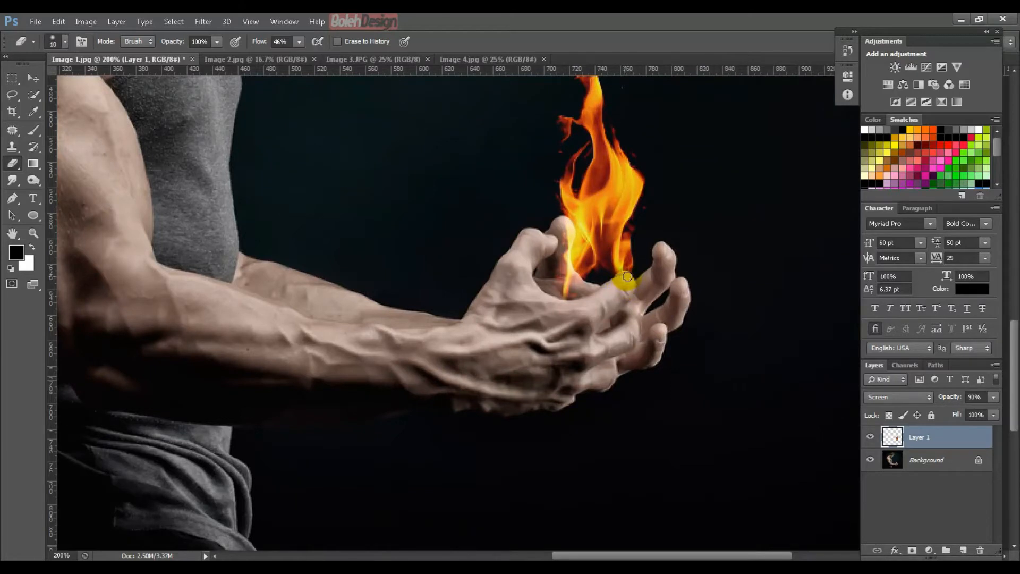
{"action": "mouse_move", "coordinate": [629, 277]}
{"action": "left_mouse_down"}
{"action": "mouse_move", "coordinate": [564, 319]}
{"action": "mouse_move", "coordinate": [622, 289]}
{"action": "mouse_move", "coordinate": [555, 277]}
{"action": "mouse_move", "coordinate": [648, 242]}
{"action": "left_mouse_up"}
{"action": "key", "text": "ctrl+minus"}
{"action": "key", "text": "ctrl+minus"}
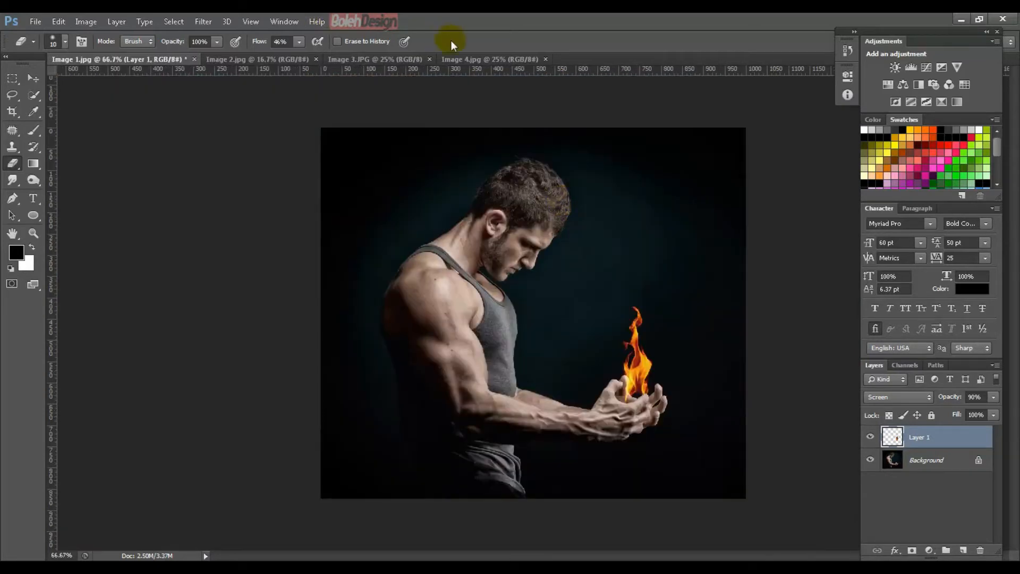
Step: Switch to Image 2.jpg, outline the tall flame left of centre with a freehand Lasso selection and copy it
{"action": "left_click", "coordinate": [272, 64]}
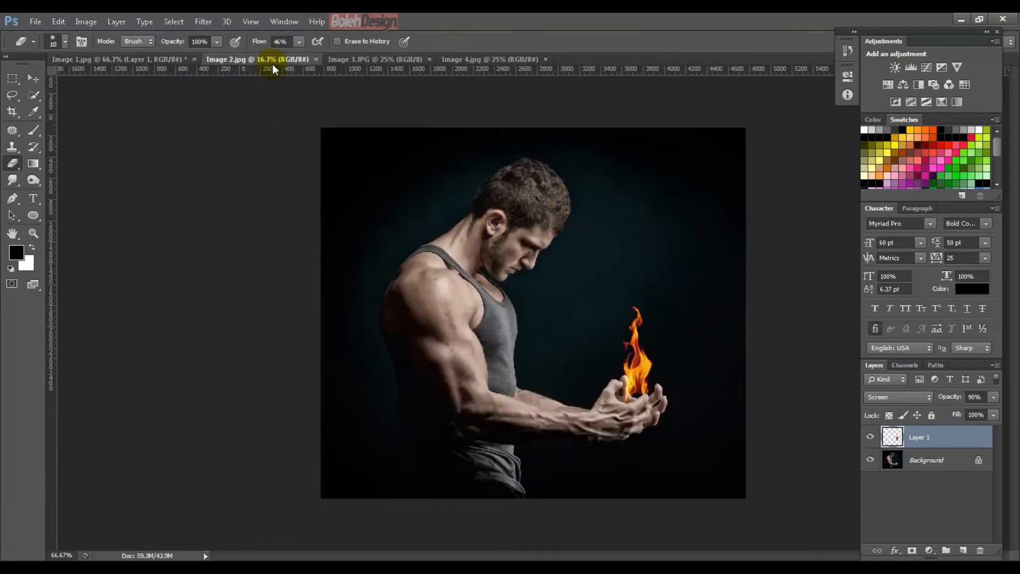
{"action": "left_click", "coordinate": [12, 94]}
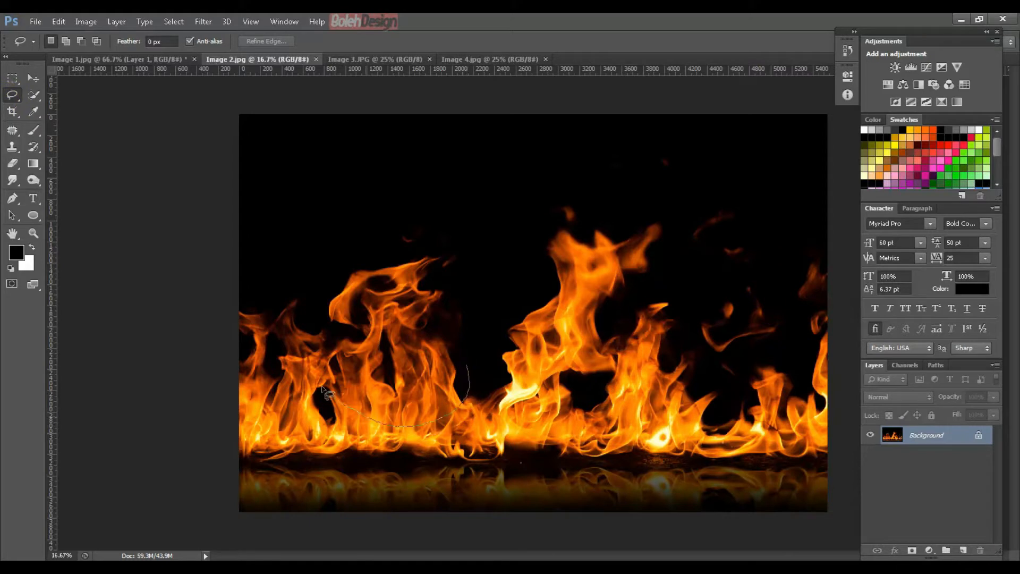
{"action": "mouse_move", "coordinate": [301, 310]}
{"action": "left_mouse_down"}
{"action": "mouse_move", "coordinate": [310, 254]}
{"action": "mouse_move", "coordinate": [349, 211]}
{"action": "mouse_move", "coordinate": [423, 196]}
{"action": "mouse_move", "coordinate": [458, 217]}
{"action": "left_mouse_up"}
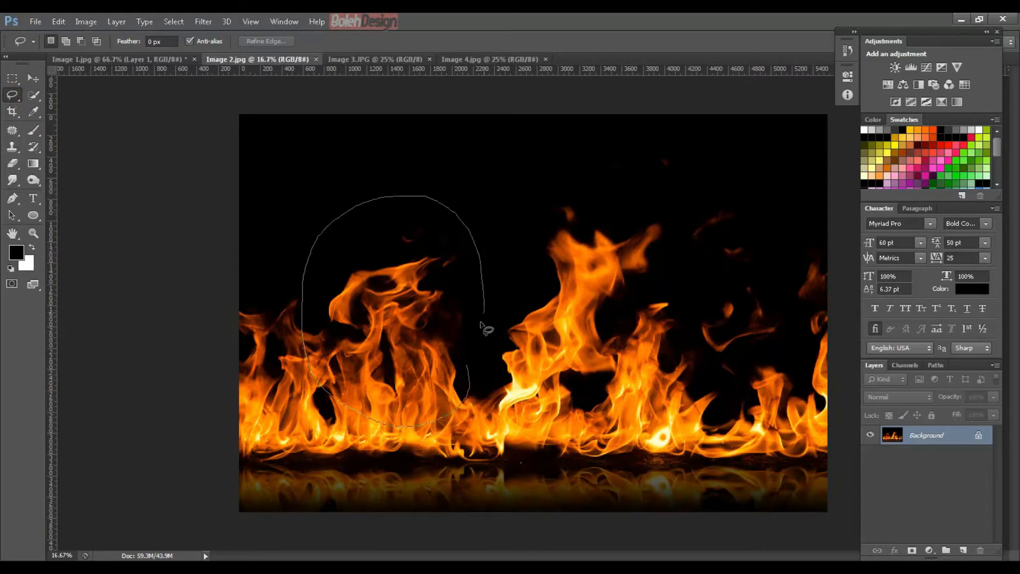
{"action": "left_click_drag", "start_coordinate": [467, 366], "coordinate": [467, 371]}
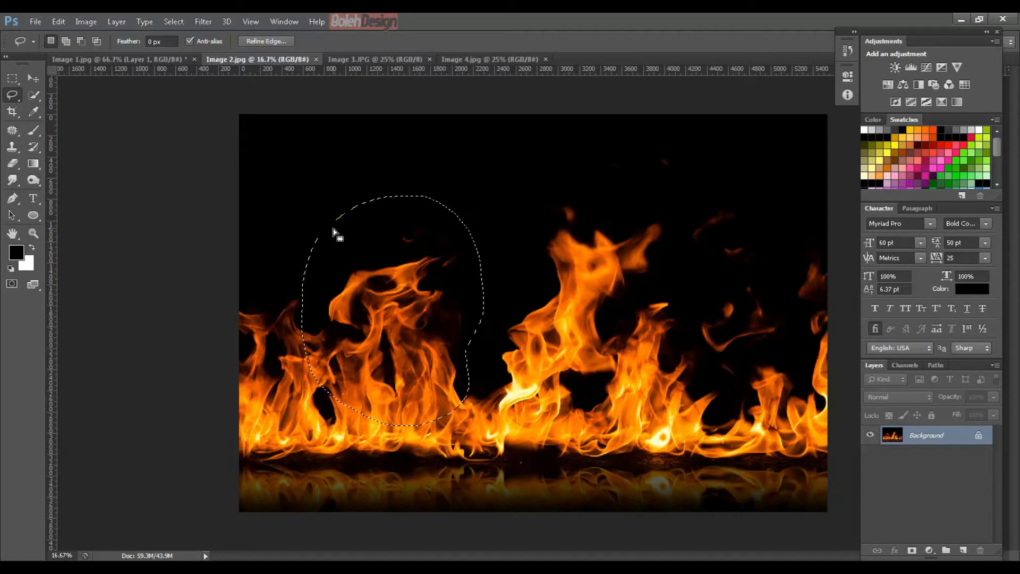
Step: Paste the copied flame into Image 1.jpg as a new layer and move it up and left over the picture
{"action": "left_click", "coordinate": [153, 59]}
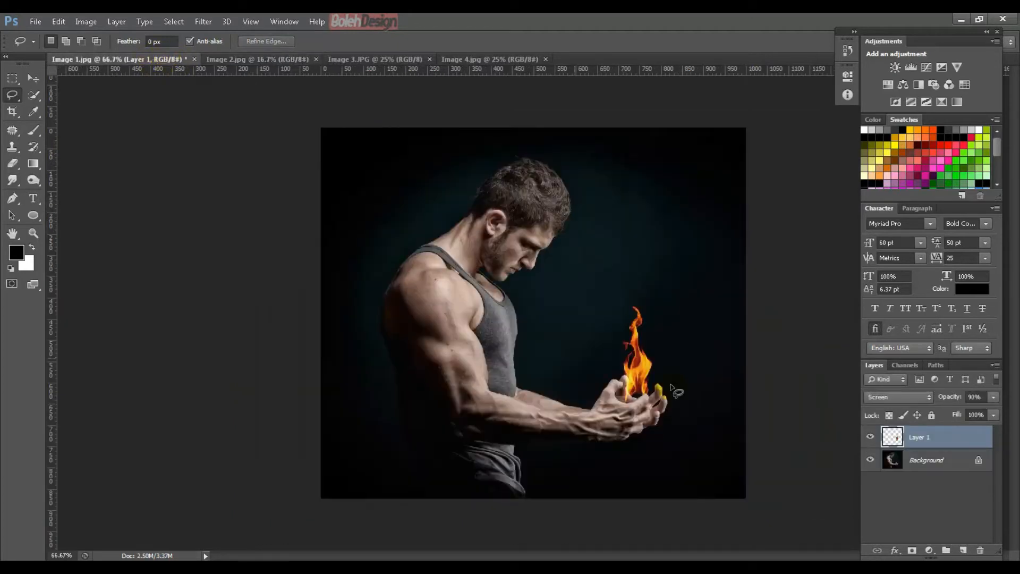
{"action": "key", "text": "ctrl+v"}
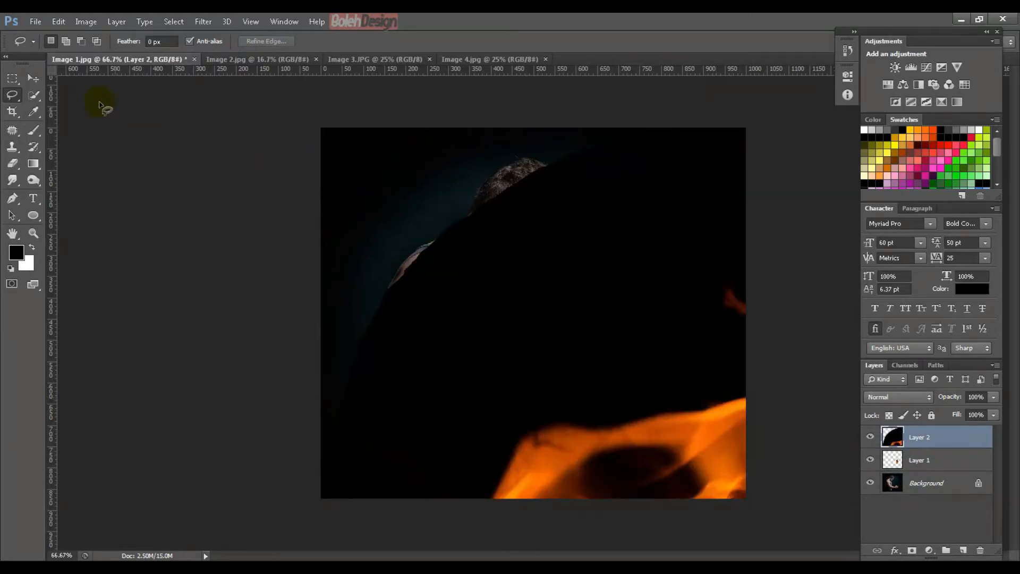
{"action": "left_click", "coordinate": [43, 79]}
{"action": "left_click_drag", "start_coordinate": [685, 388], "coordinate": [500, 154]}
{"action": "left_click", "coordinate": [898, 397]}
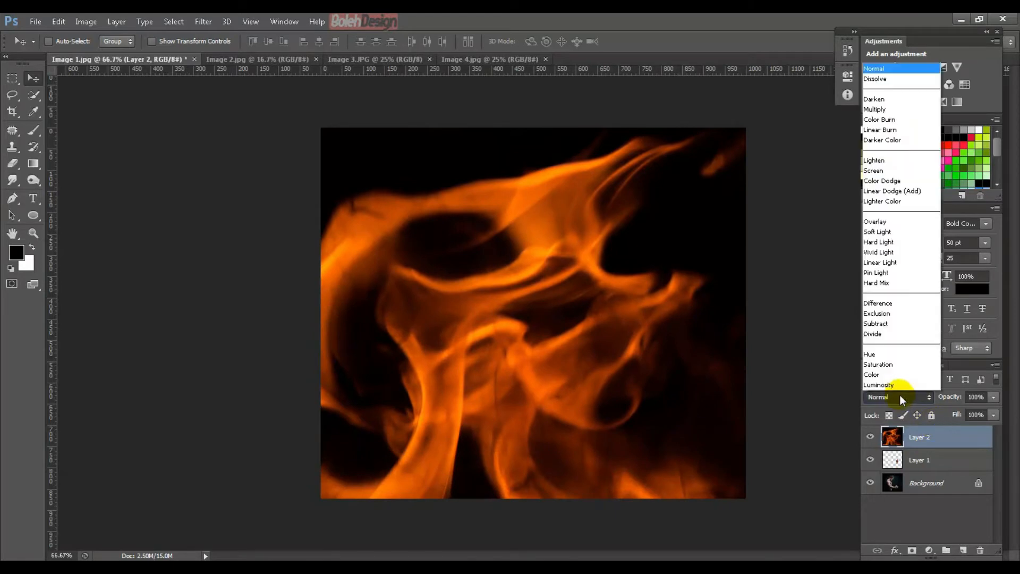
{"action": "left_click", "coordinate": [966, 442]}
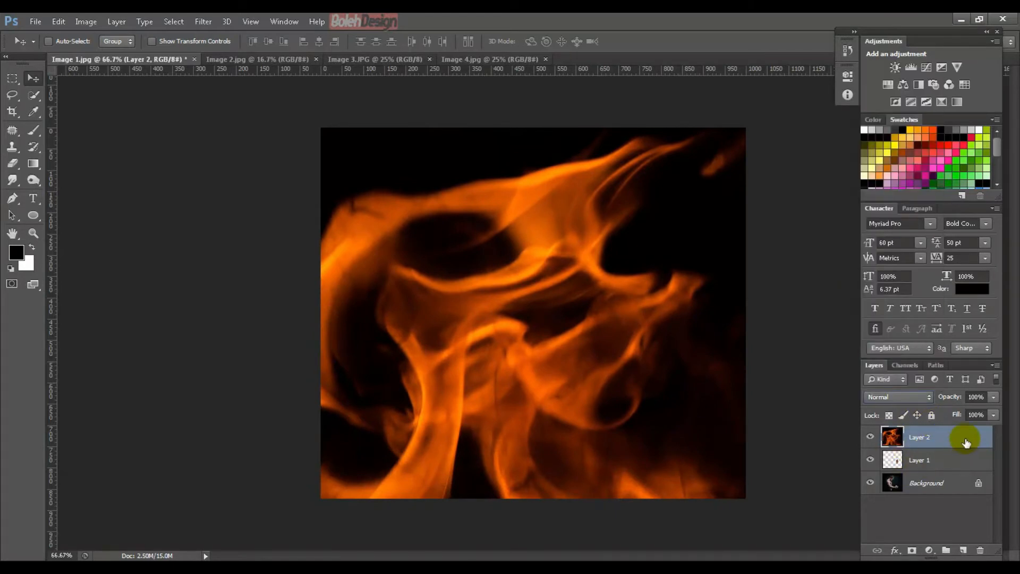
Step: Scale the new flame layer down to about 11.4% with Free Transform and place it just below and right of the hands
{"action": "key", "text": "ctrl+t"}
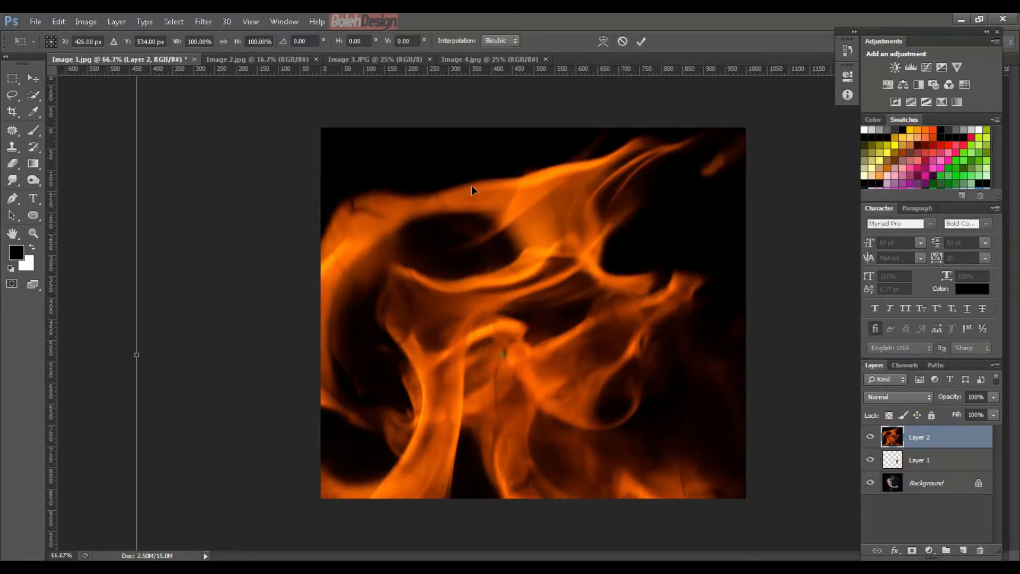
{"action": "left_click_drag", "start_coordinate": [471, 185], "coordinate": [522, 380]}
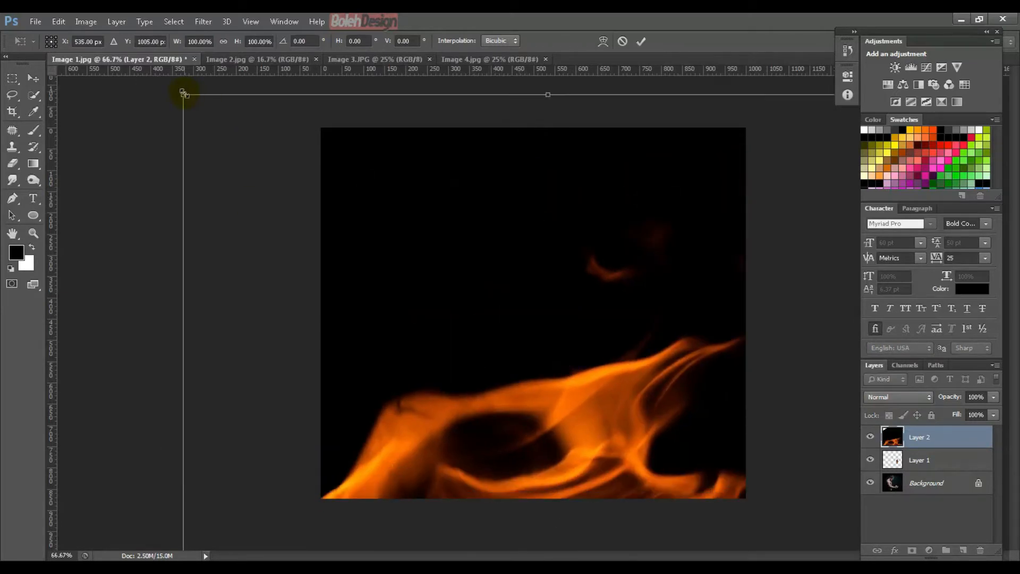
{"action": "left_click_drag", "start_coordinate": [209, 105], "coordinate": [534, 380]}
{"action": "left_click_drag", "start_coordinate": [674, 471], "coordinate": [498, 144]}
{"action": "left_click_drag", "start_coordinate": [262, 96], "coordinate": [532, 357]}
{"action": "left_click_drag", "start_coordinate": [565, 425], "coordinate": [582, 237]}
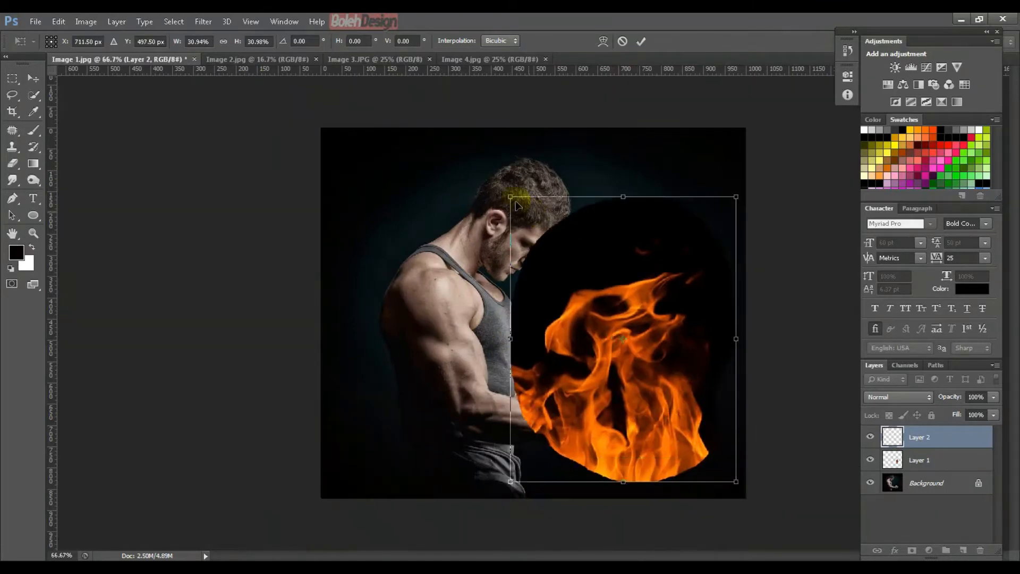
{"action": "left_click_drag", "start_coordinate": [510, 196], "coordinate": [649, 378]}
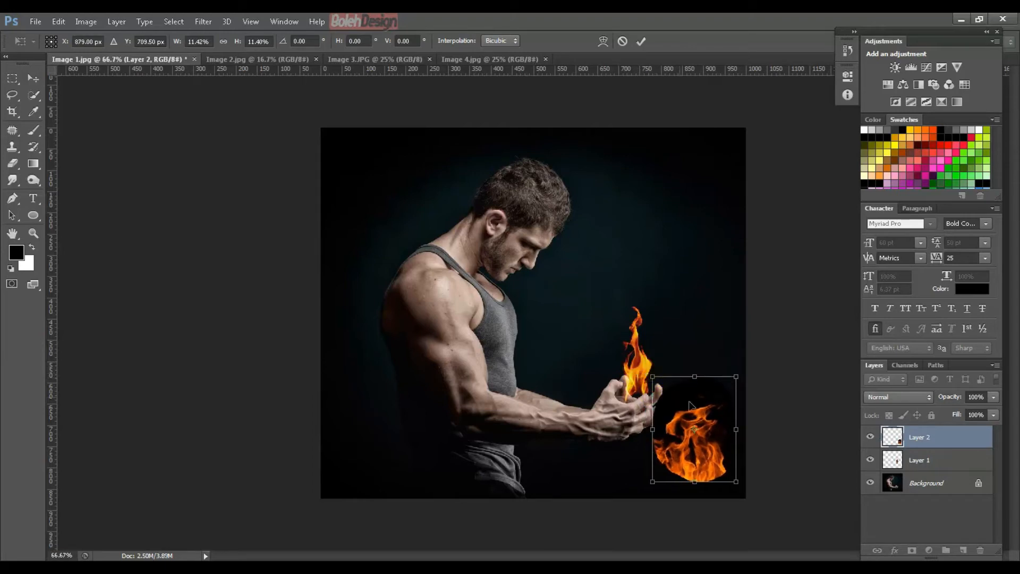
{"action": "key", "text": "Return"}
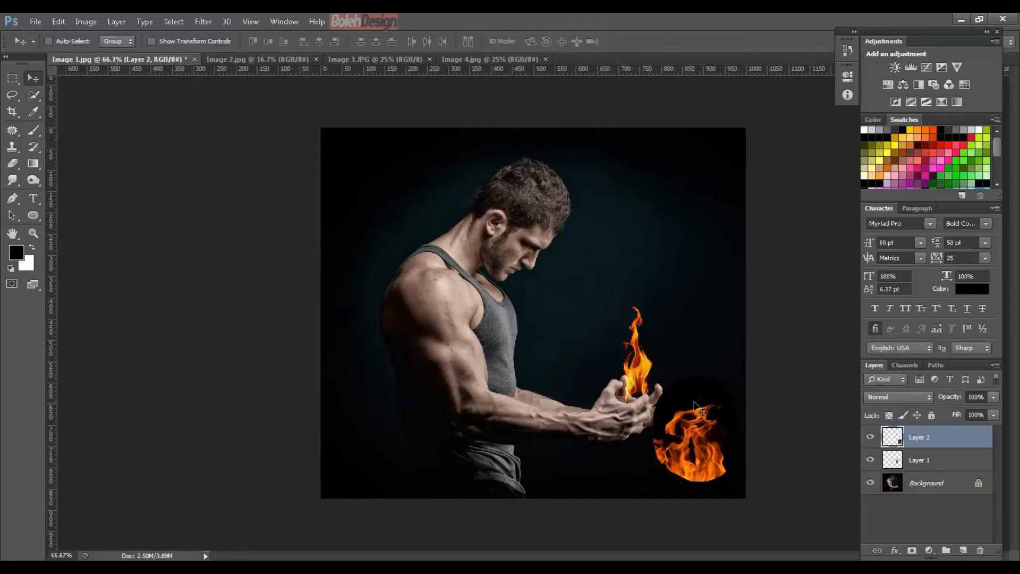
Step: Set the second flame layer's blend mode to Screen
{"action": "left_click", "coordinate": [888, 397]}
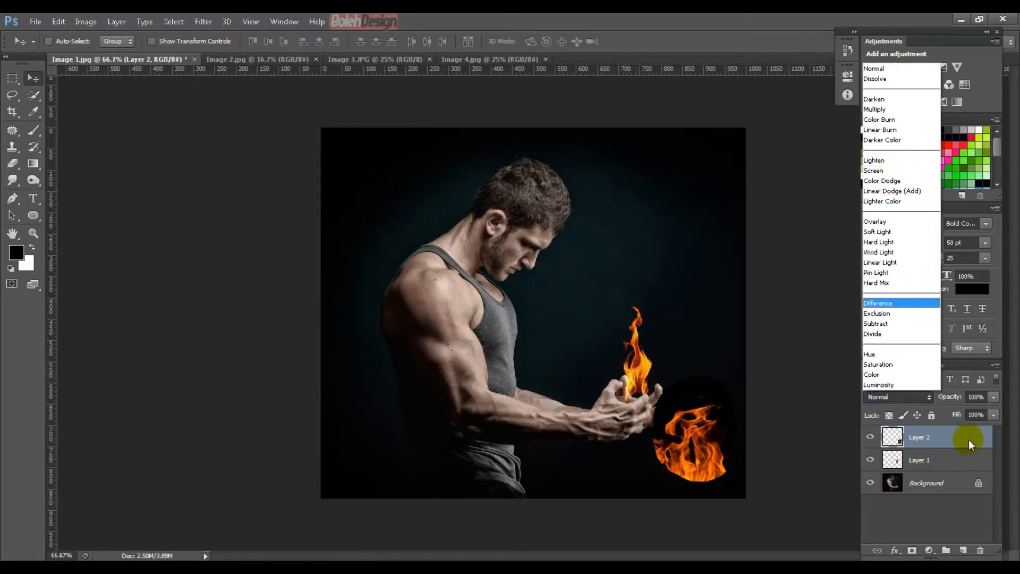
{"action": "left_click", "coordinate": [947, 439]}
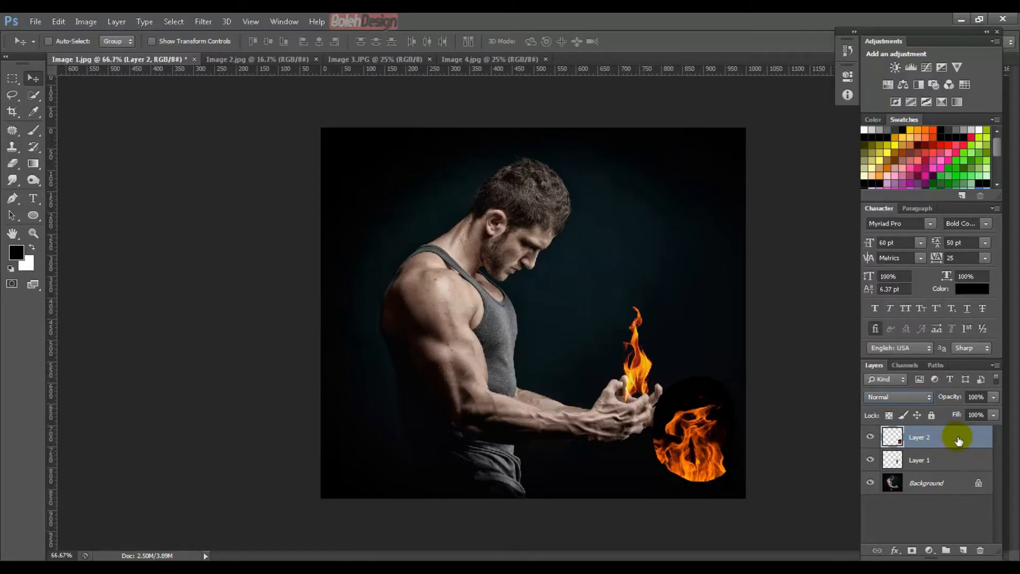
{"action": "left_click", "coordinate": [910, 399]}
{"action": "left_click", "coordinate": [888, 173]}
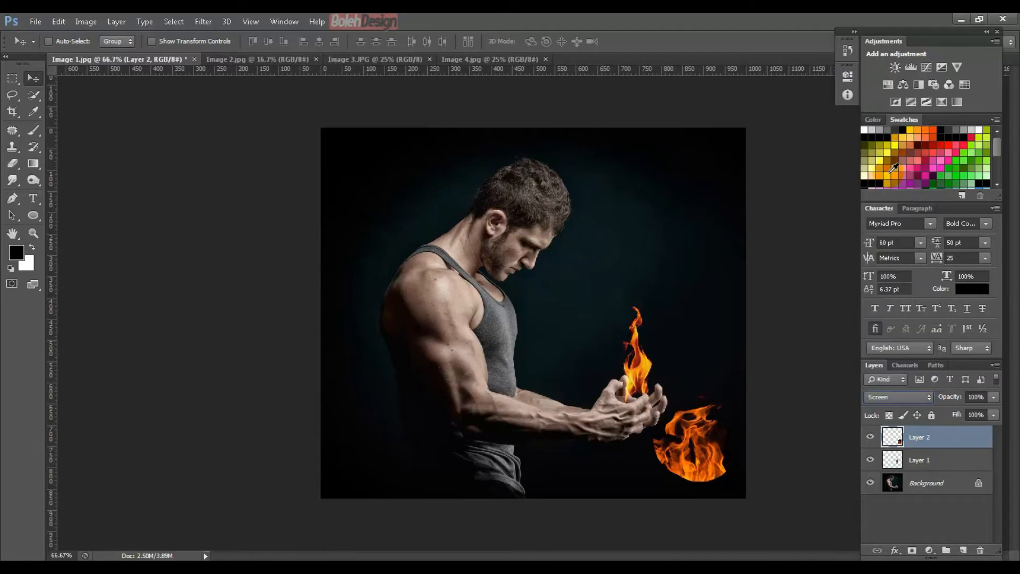
Step: Move the second flame layer over the cupped hands and rotate it about -26.6° with Free Transform
{"action": "left_click_drag", "start_coordinate": [729, 453], "coordinate": [647, 378]}
{"action": "key", "text": "ctrl+t"}
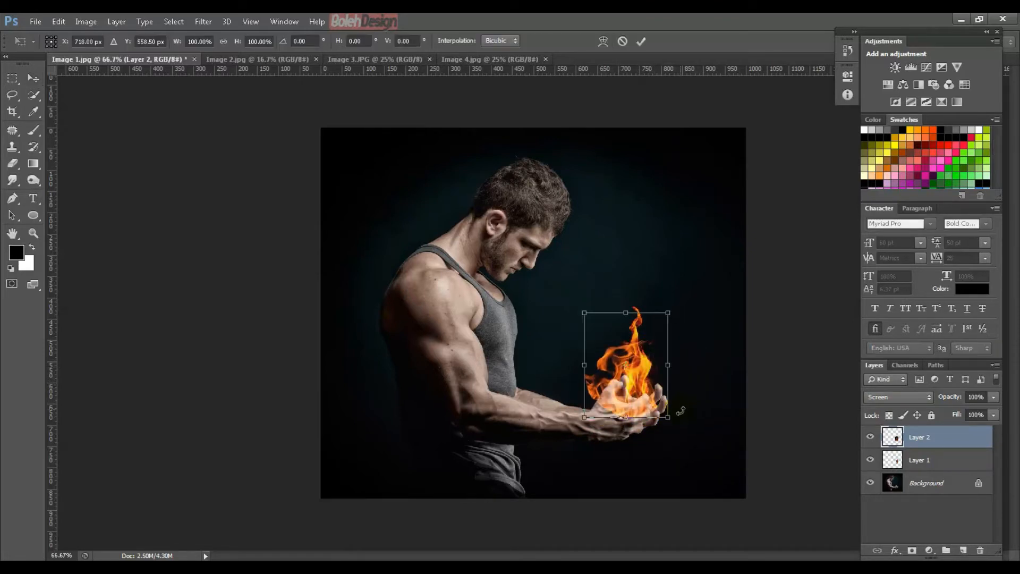
{"action": "left_click_drag", "start_coordinate": [696, 408], "coordinate": [654, 396]}
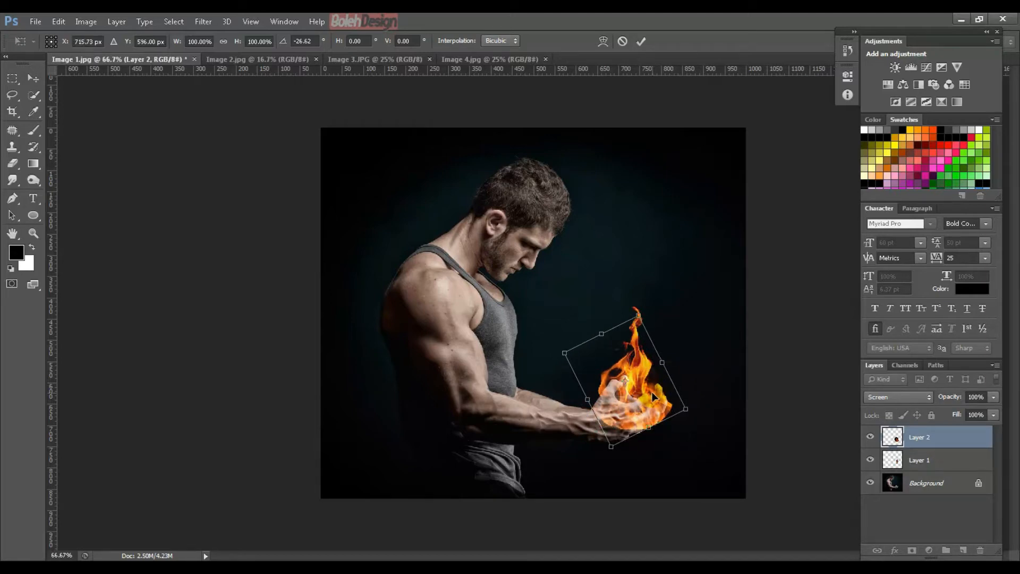
{"action": "key", "text": "Return"}
Step: Shift the second flame layer left of the tall flame and rotate it further counterclockwise so it rises behind the near hand
{"action": "key", "text": "ctrl+plus"}
{"action": "key", "text": "ctrl+plus"}
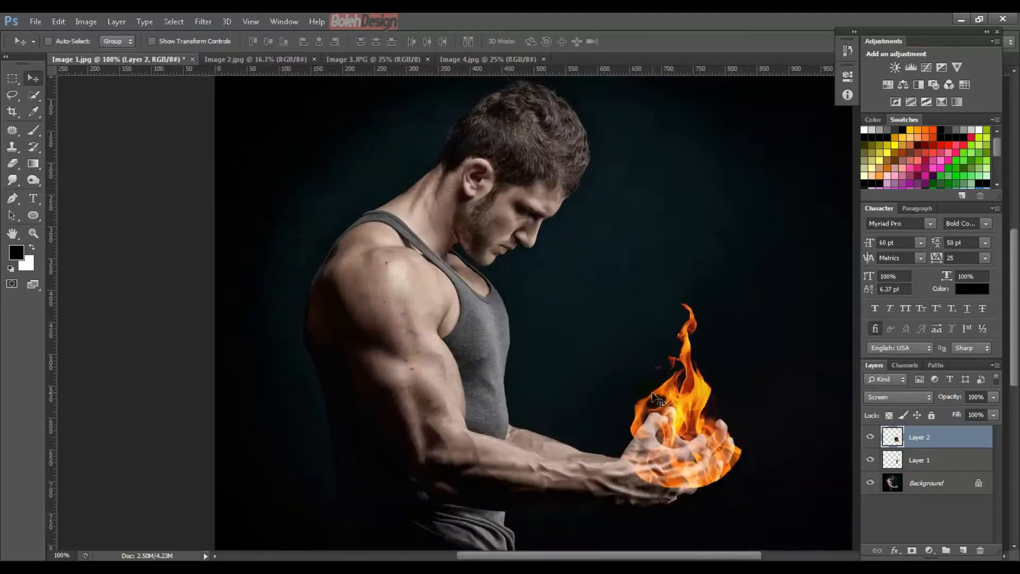
{"action": "left_click_drag", "start_coordinate": [694, 429], "coordinate": [500, 323]}
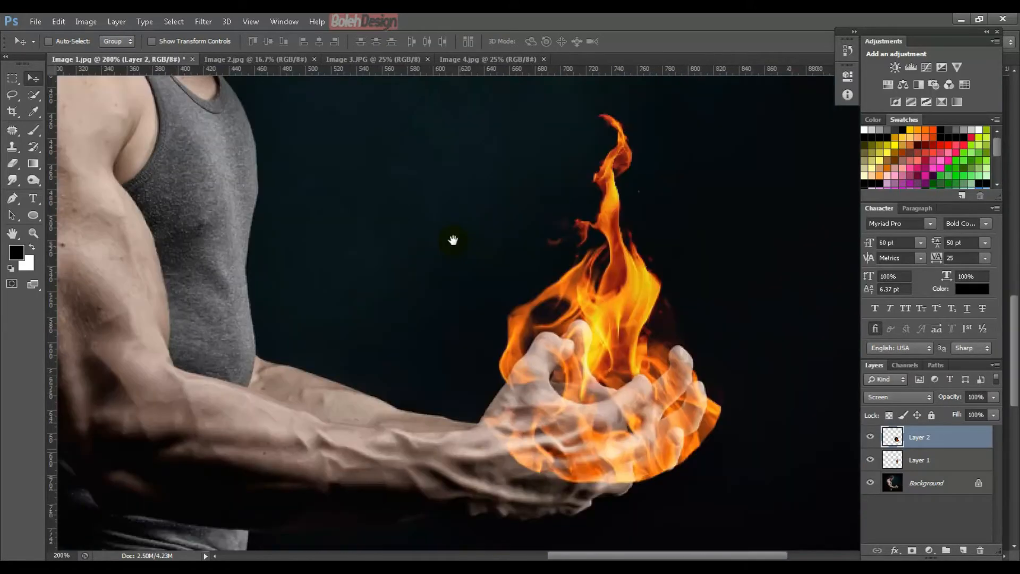
{"action": "left_click_drag", "start_coordinate": [581, 337], "coordinate": [548, 336]}
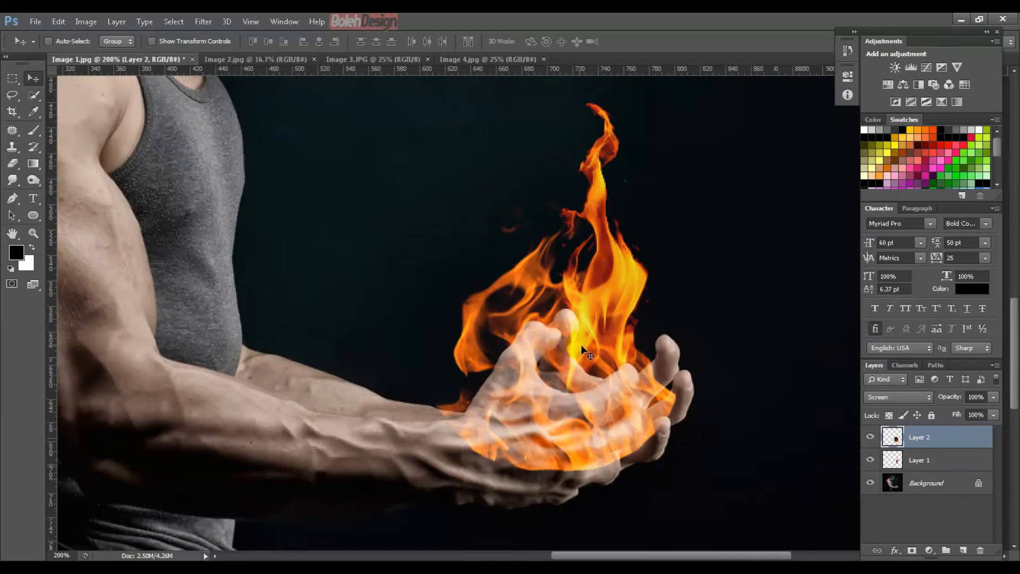
{"action": "key", "text": "ctrl+t"}
{"action": "left_click_drag", "start_coordinate": [711, 395], "coordinate": [699, 330]}
{"action": "left_click_drag", "start_coordinate": [583, 339], "coordinate": [559, 345]}
{"action": "key", "text": "Return"}
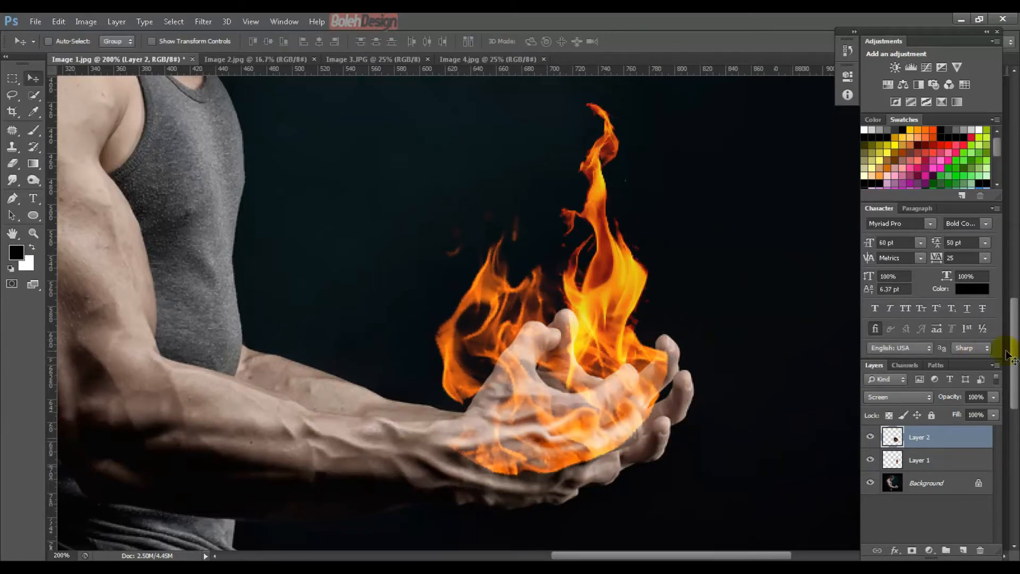
Step: Set the second flame layer's opacity to 80% and add a layer mask to it
{"action": "left_click", "coordinate": [977, 396]}
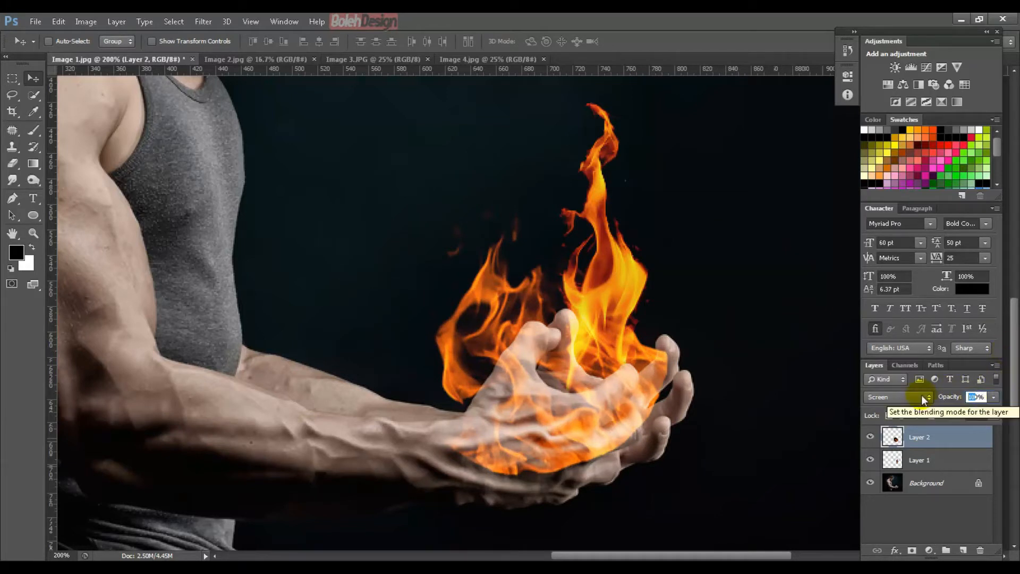
{"action": "type", "text": "80"}
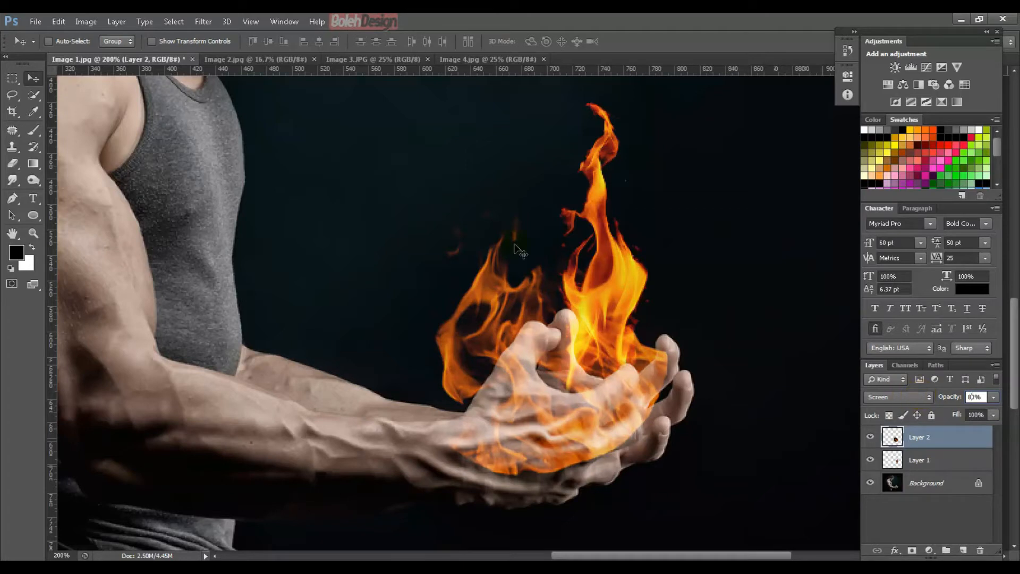
{"action": "left_click", "coordinate": [35, 129]}
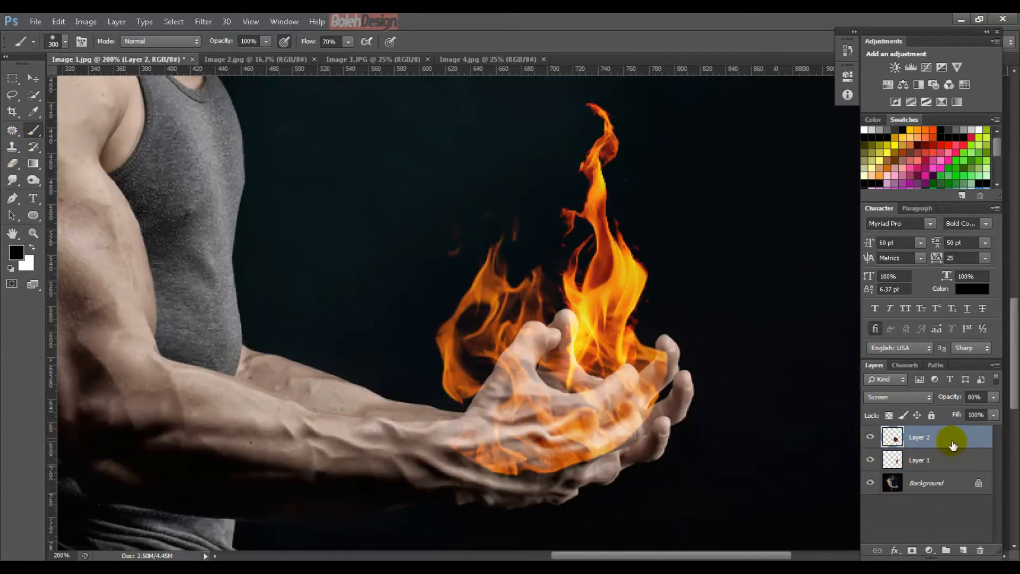
{"action": "left_click", "coordinate": [911, 550]}
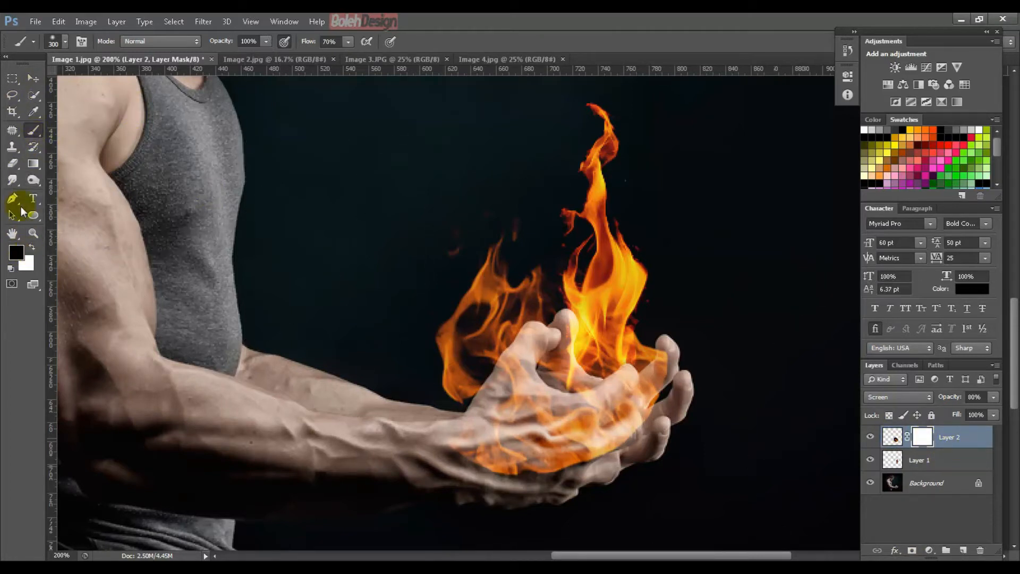
Step: Paint black on the layer mask with a soft 20 px brush to hide the flame overlapping the near hand and wrist
{"action": "left_click", "coordinate": [62, 42]}
{"action": "left_click_drag", "start_coordinate": [63, 82], "coordinate": [50, 82]}
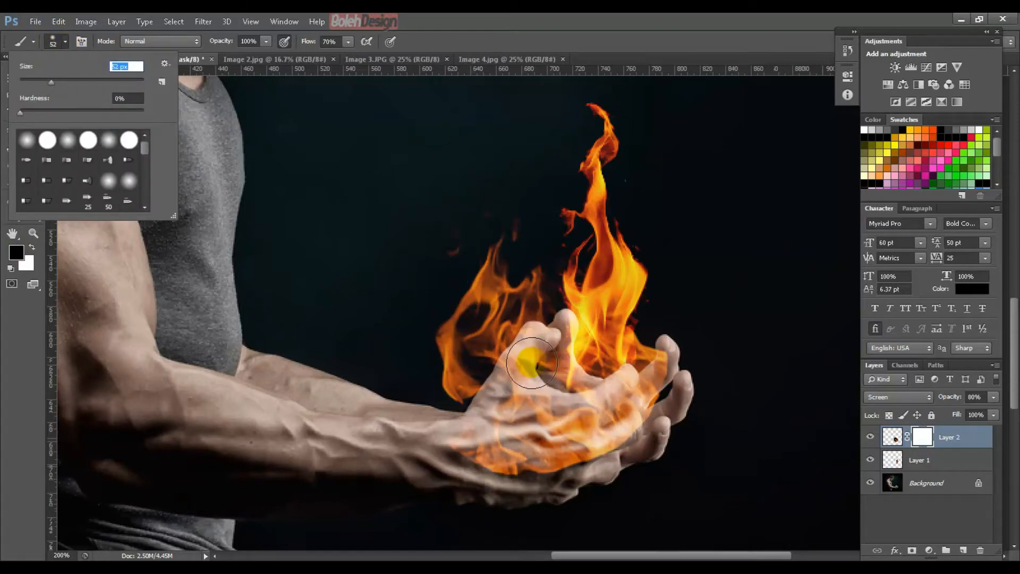
{"action": "key", "text": "Return"}
{"action": "key", "text": "bracketleft"}
{"action": "key", "text": "bracketleft"}
{"action": "key", "text": "bracketleft"}
{"action": "key", "text": "bracketleft"}
{"action": "key", "text": "bracketleft"}
{"action": "key", "text": "bracketleft"}
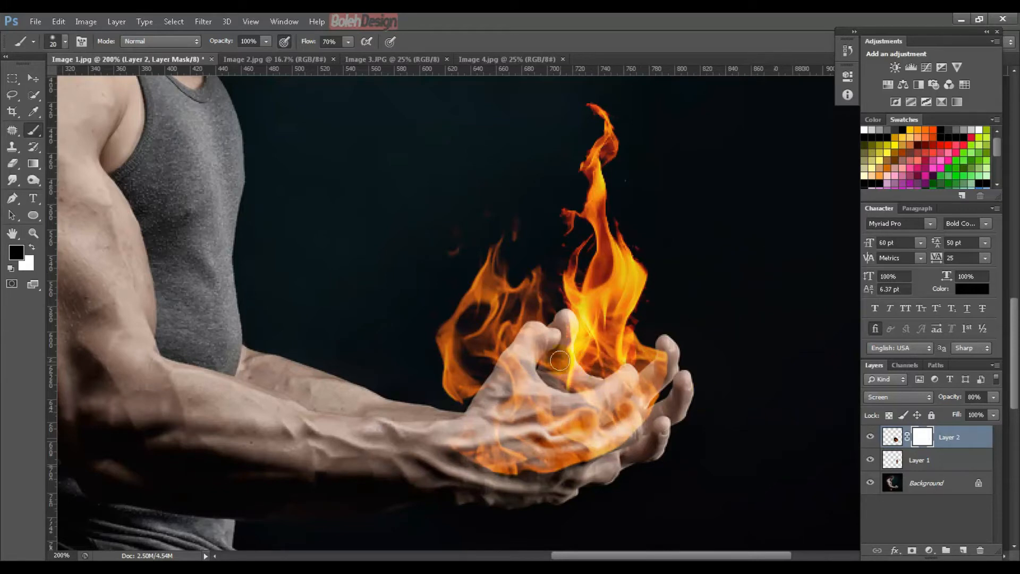
{"action": "left_click", "coordinate": [538, 331]}
{"action": "mouse_move", "coordinate": [544, 337]}
{"action": "left_mouse_down"}
{"action": "mouse_move", "coordinate": [507, 374]}
{"action": "mouse_move", "coordinate": [461, 464]}
{"action": "mouse_move", "coordinate": [491, 446]}
{"action": "mouse_move", "coordinate": [441, 442]}
{"action": "mouse_move", "coordinate": [536, 434]}
{"action": "mouse_move", "coordinate": [468, 434]}
{"action": "mouse_move", "coordinate": [515, 394]}
{"action": "mouse_move", "coordinate": [516, 357]}
{"action": "mouse_move", "coordinate": [500, 389]}
{"action": "mouse_move", "coordinate": [533, 334]}
{"action": "mouse_move", "coordinate": [549, 339]}
{"action": "mouse_move", "coordinate": [518, 414]}
{"action": "mouse_move", "coordinate": [531, 391]}
{"action": "mouse_move", "coordinate": [598, 406]}
{"action": "mouse_move", "coordinate": [626, 395]}
{"action": "mouse_move", "coordinate": [624, 382]}
{"action": "mouse_move", "coordinate": [578, 435]}
{"action": "mouse_move", "coordinate": [586, 444]}
{"action": "mouse_move", "coordinate": [630, 429]}
{"action": "mouse_move", "coordinate": [598, 451]}
{"action": "mouse_move", "coordinate": [594, 441]}
{"action": "mouse_move", "coordinate": [578, 448]}
{"action": "mouse_move", "coordinate": [590, 413]}
{"action": "mouse_move", "coordinate": [587, 423]}
{"action": "mouse_move", "coordinate": [643, 391]}
{"action": "mouse_move", "coordinate": [612, 395]}
{"action": "mouse_move", "coordinate": [594, 417]}
{"action": "mouse_move", "coordinate": [614, 390]}
{"action": "mouse_move", "coordinate": [538, 446]}
{"action": "mouse_move", "coordinate": [542, 460]}
{"action": "mouse_move", "coordinate": [562, 432]}
{"action": "mouse_move", "coordinate": [562, 474]}
{"action": "mouse_move", "coordinate": [573, 467]}
{"action": "mouse_move", "coordinate": [579, 436]}
{"action": "mouse_move", "coordinate": [547, 445]}
{"action": "mouse_move", "coordinate": [520, 411]}
{"action": "mouse_move", "coordinate": [501, 415]}
{"action": "mouse_move", "coordinate": [519, 409]}
{"action": "mouse_move", "coordinate": [508, 394]}
{"action": "mouse_move", "coordinate": [530, 470]}
{"action": "mouse_move", "coordinate": [506, 479]}
{"action": "mouse_move", "coordinate": [473, 455]}
{"action": "mouse_move", "coordinate": [542, 464]}
{"action": "mouse_move", "coordinate": [533, 416]}
{"action": "mouse_move", "coordinate": [604, 410]}
{"action": "mouse_move", "coordinate": [389, 400]}
{"action": "left_mouse_up"}
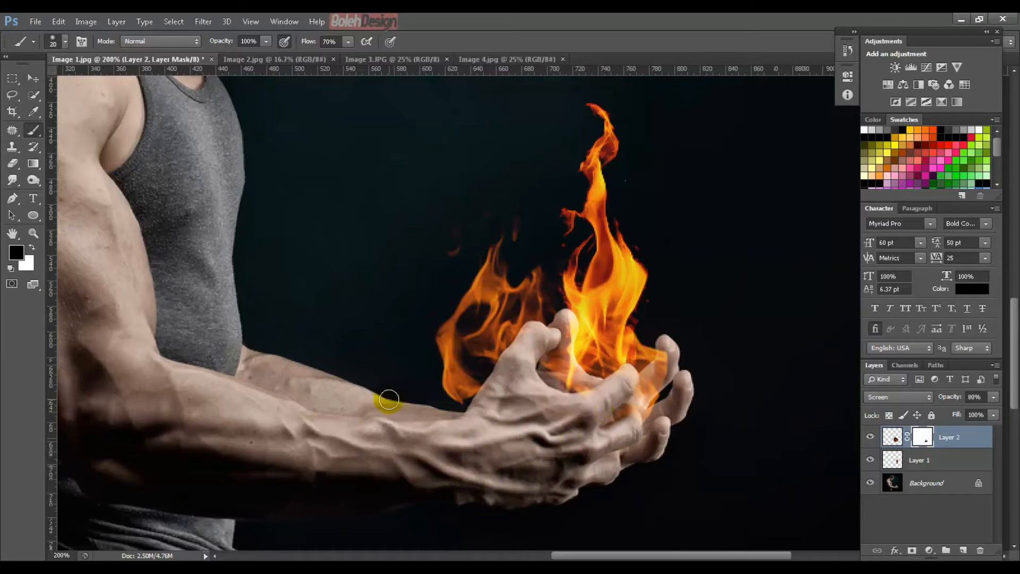
Step: Switch to Image 2.jpg, outline the small loose flame wisps right of the tallest flame with a freehand Lasso selection and copy them
{"action": "key", "text": "ctrl+minus"}
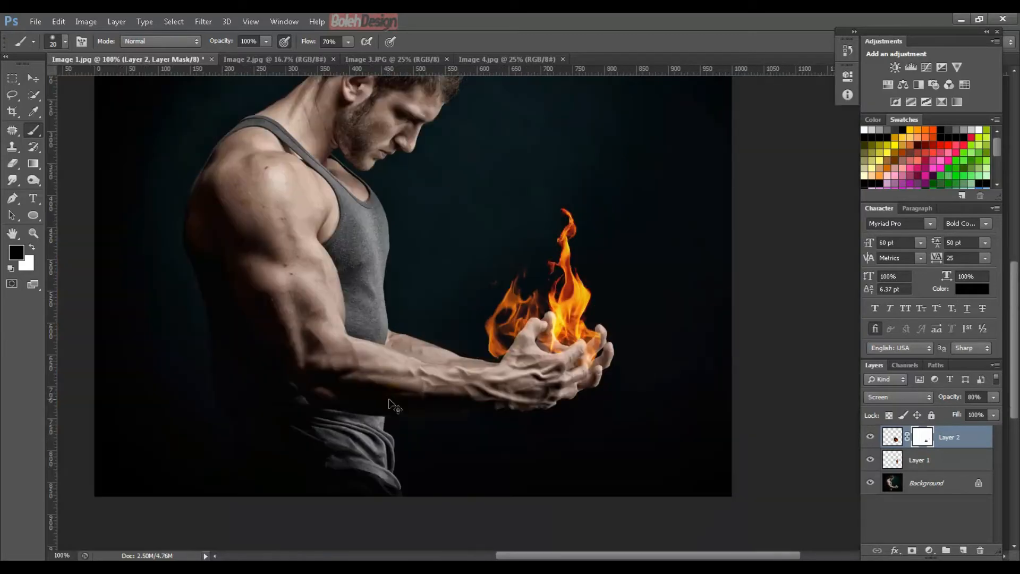
{"action": "key", "text": "ctrl+minus"}
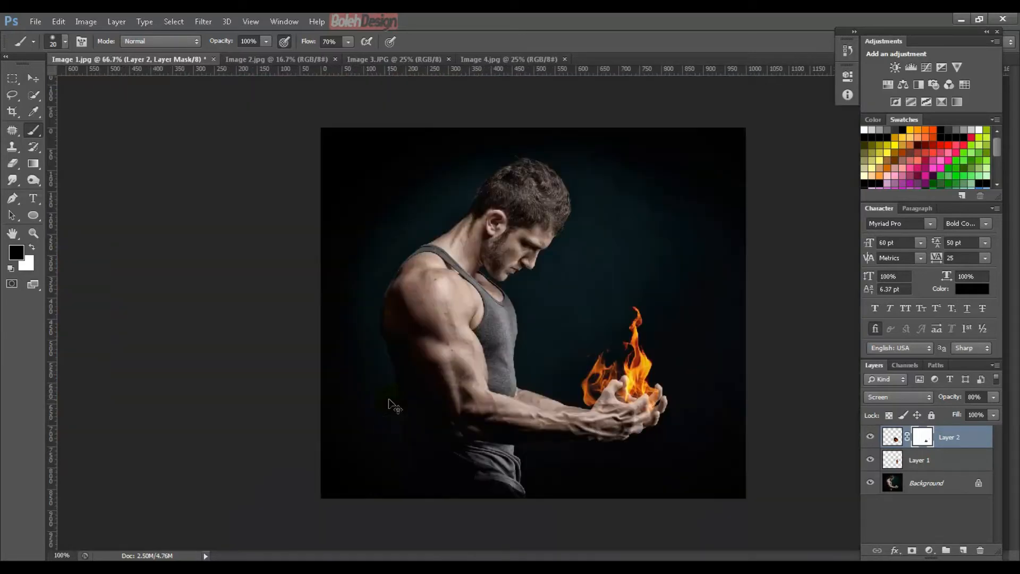
{"action": "key", "text": "ctrl+plus"}
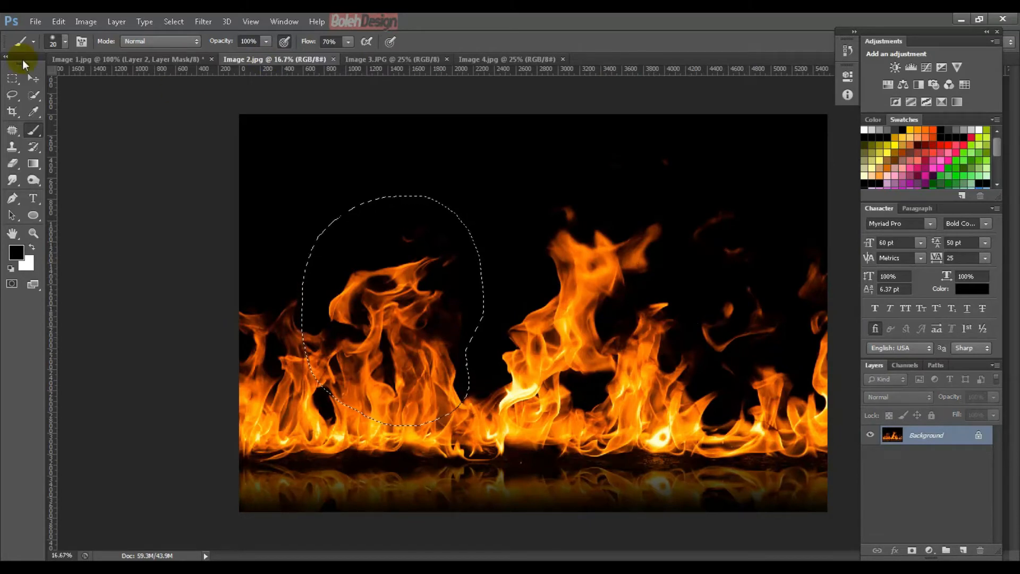
{"action": "left_click", "coordinate": [12, 94]}
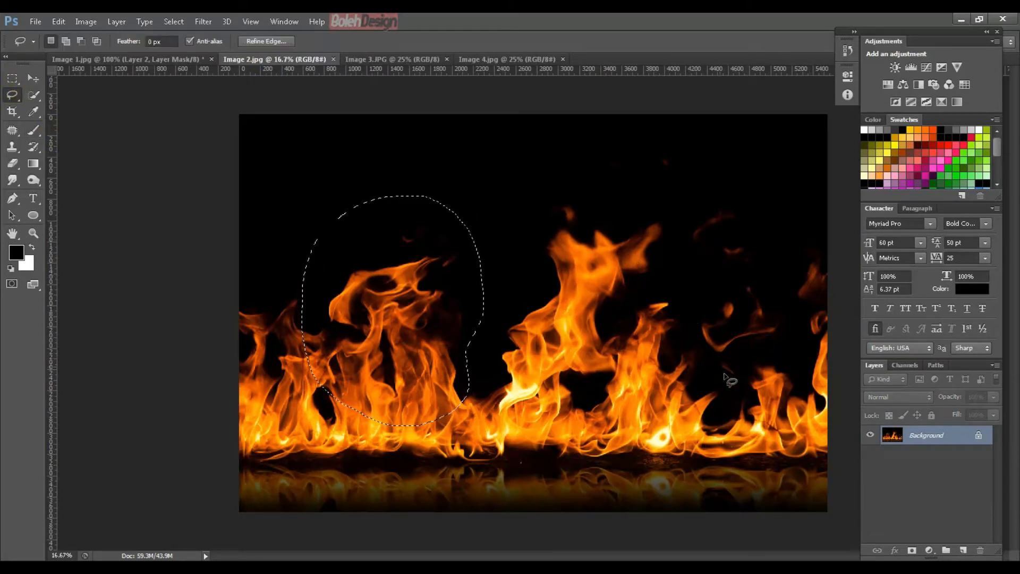
{"action": "mouse_move", "coordinate": [723, 379]}
{"action": "left_mouse_down"}
{"action": "mouse_move", "coordinate": [700, 341]}
{"action": "mouse_move", "coordinate": [680, 240]}
{"action": "mouse_move", "coordinate": [679, 221]}
{"action": "mouse_move", "coordinate": [714, 185]}
{"action": "mouse_move", "coordinate": [765, 203]}
{"action": "mouse_move", "coordinate": [793, 299]}
{"action": "mouse_move", "coordinate": [791, 324]}
{"action": "mouse_move", "coordinate": [730, 389]}
{"action": "left_mouse_up"}
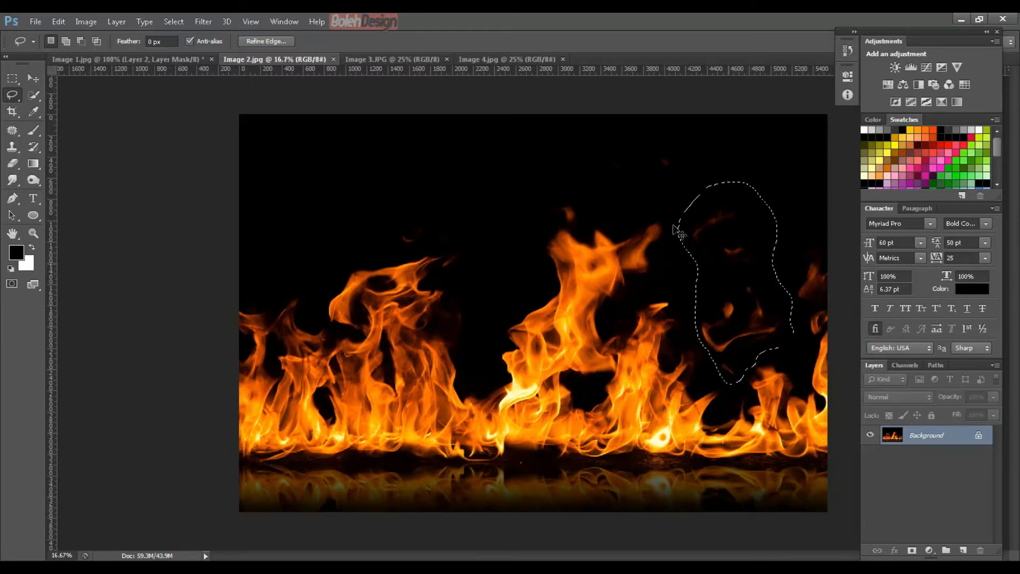
Step: Paste the wisps into Image 1.jpg as a new layer and scale them to about 9.4% with Free Transform, placing them just left of the hands
{"action": "left_click", "coordinate": [137, 63]}
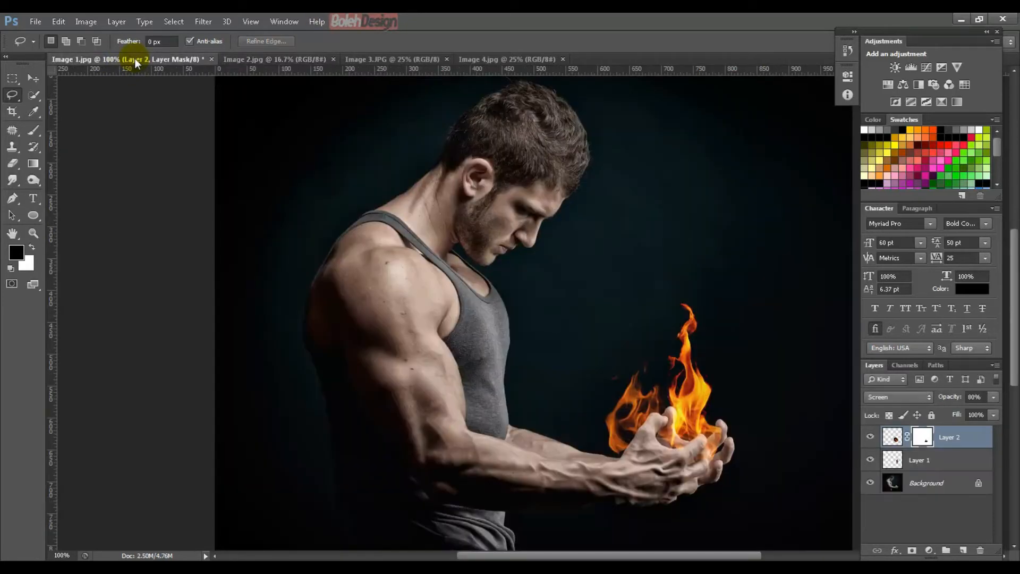
{"action": "key", "text": "ctrl+v"}
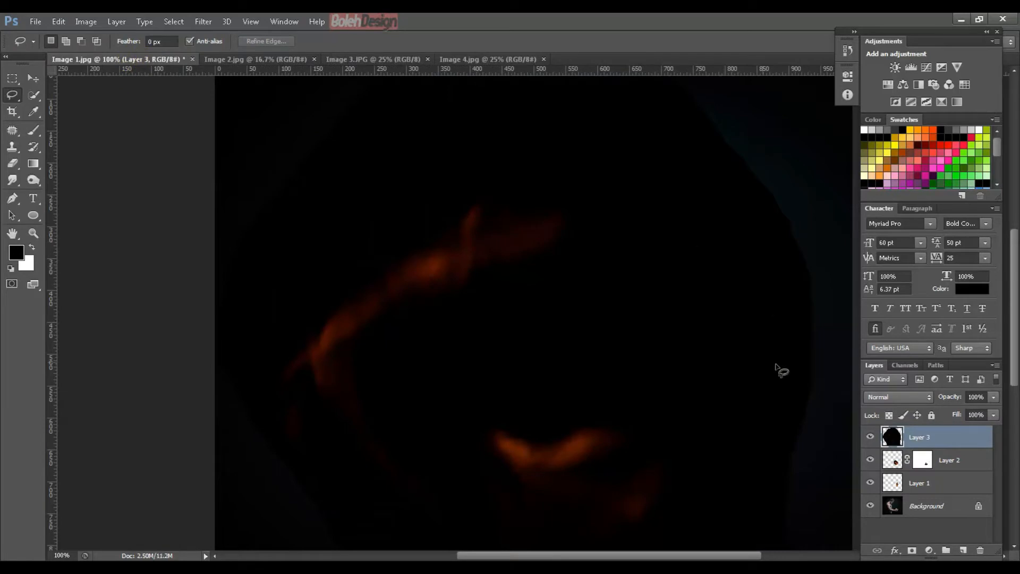
{"action": "key", "text": "ctrl+t"}
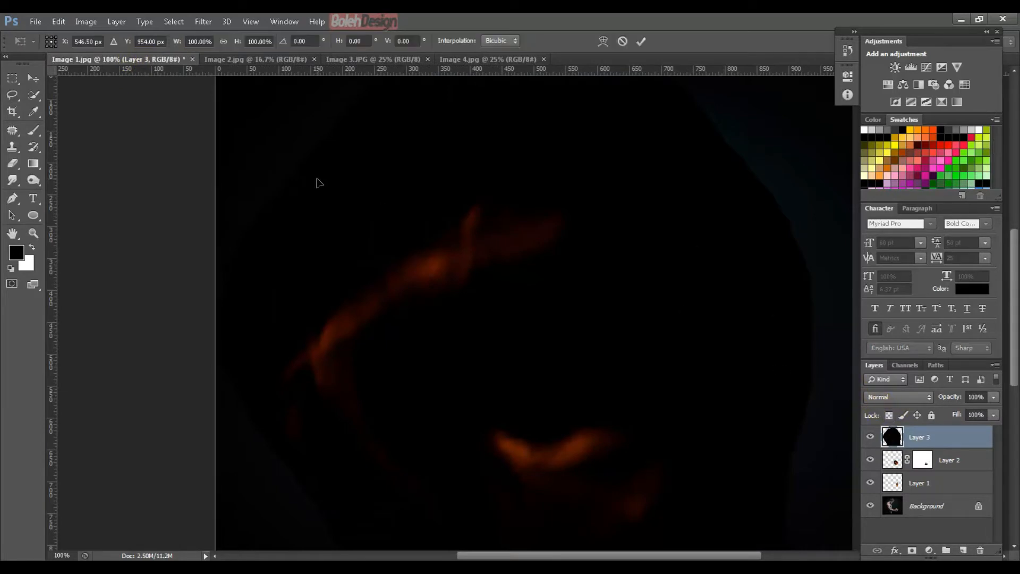
{"action": "left_click_drag", "start_coordinate": [311, 144], "coordinate": [645, 475]}
{"action": "left_click_drag", "start_coordinate": [659, 535], "coordinate": [330, 129]}
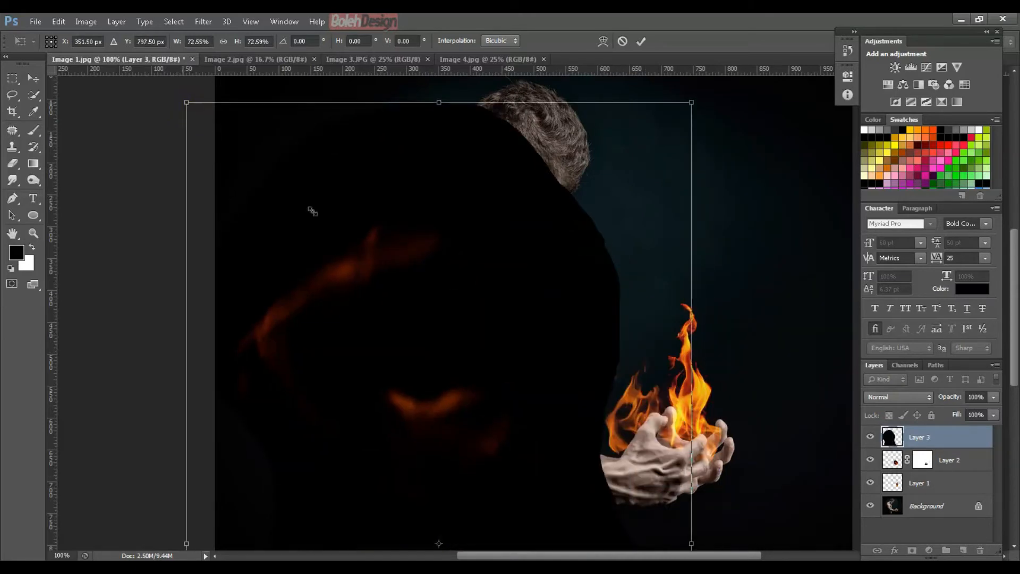
{"action": "left_click_drag", "start_coordinate": [313, 211], "coordinate": [494, 389]}
{"action": "left_click_drag", "start_coordinate": [522, 475], "coordinate": [491, 172]}
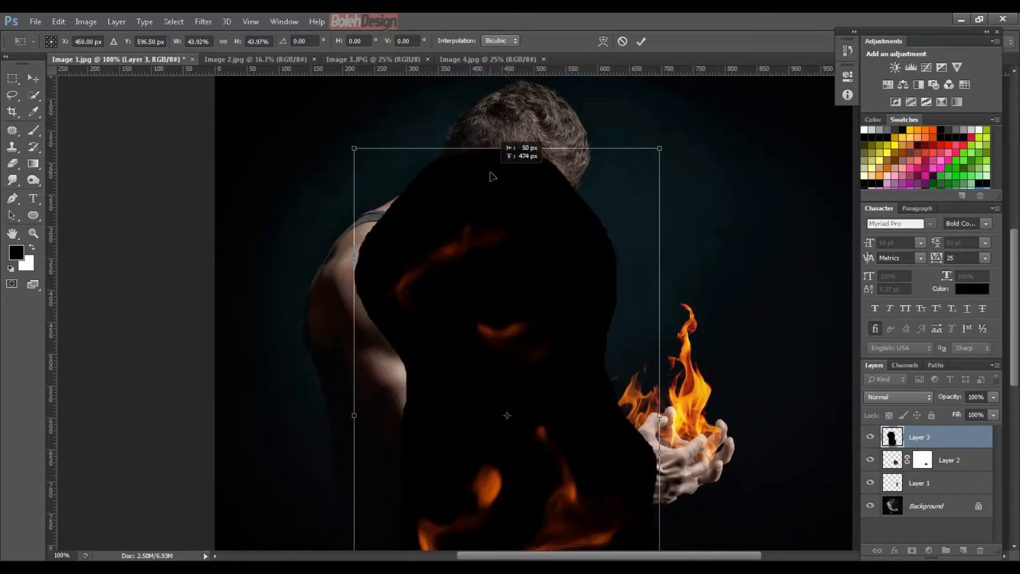
{"action": "left_click_drag", "start_coordinate": [354, 148], "coordinate": [511, 423]}
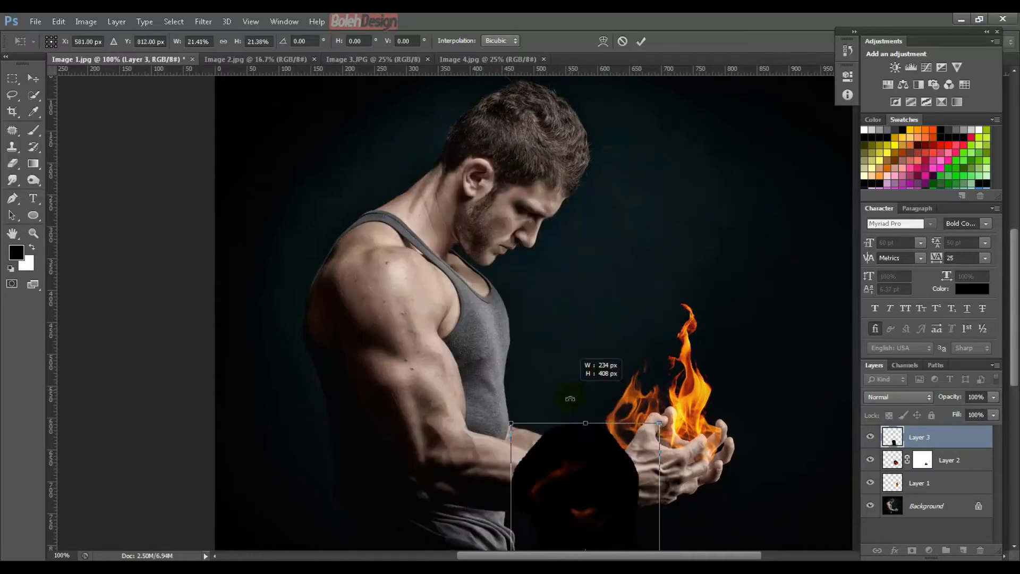
{"action": "left_click_drag", "start_coordinate": [581, 450], "coordinate": [575, 264]}
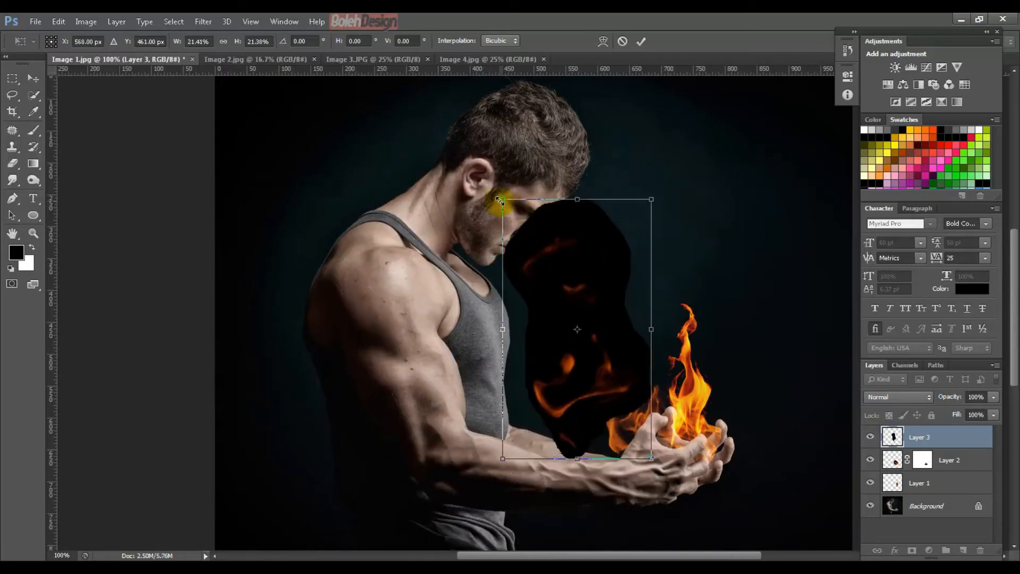
{"action": "left_click_drag", "start_coordinate": [500, 200], "coordinate": [586, 345]}
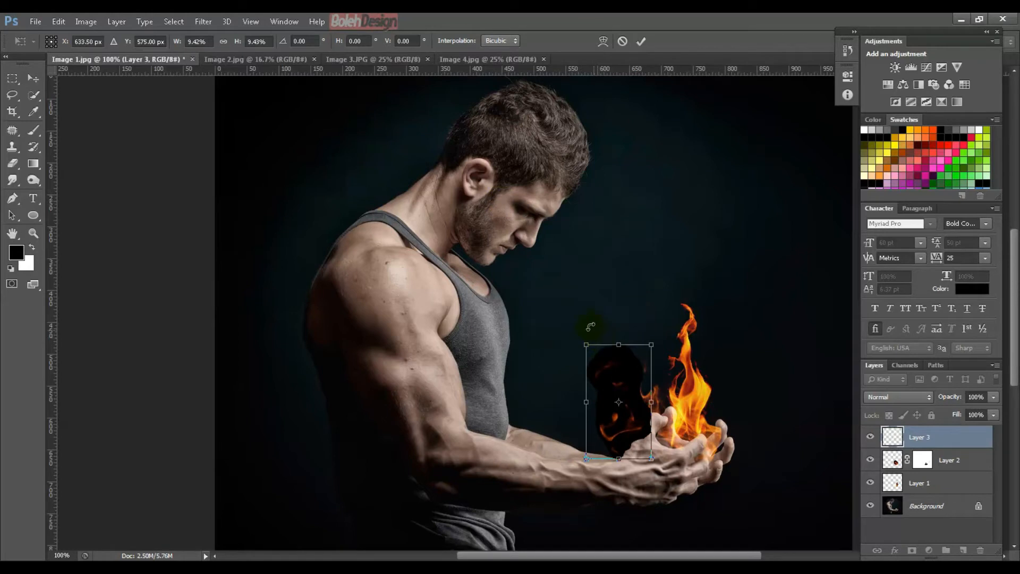
{"action": "key", "text": "Return"}
Step: Set the wisps layer's blend mode to Screen
{"action": "key", "text": "l"}
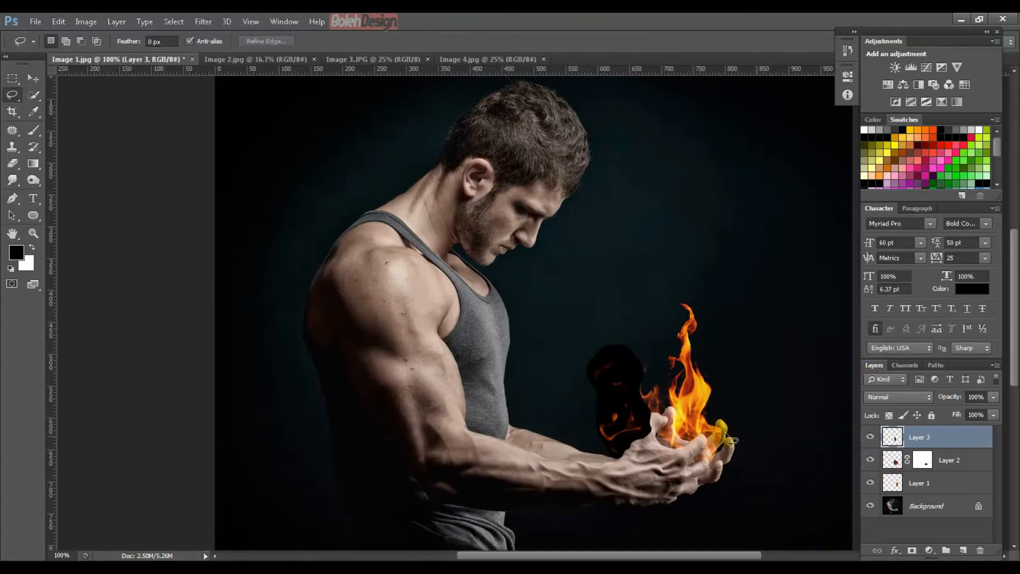
{"action": "left_click", "coordinate": [922, 402]}
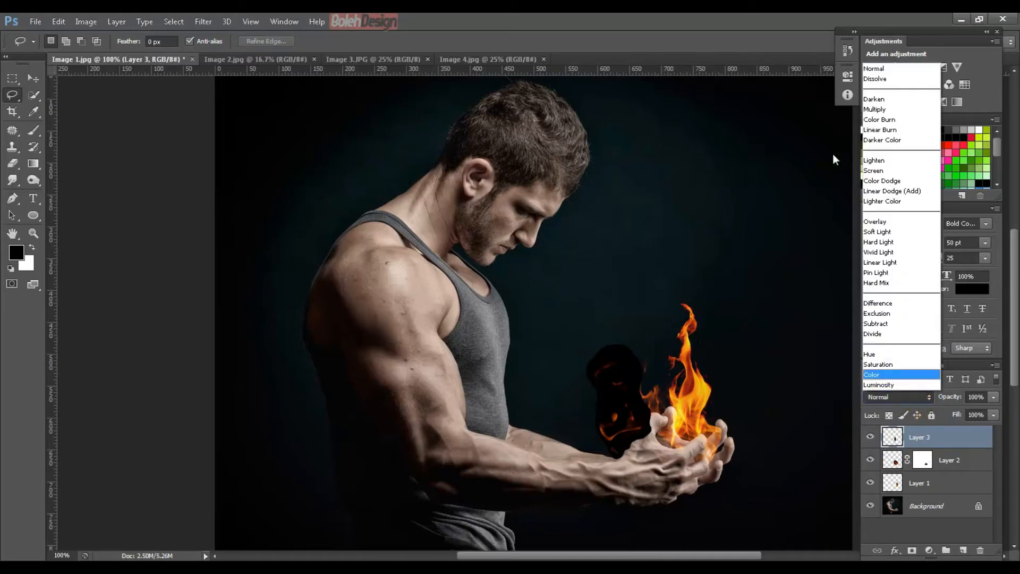
{"action": "left_click", "coordinate": [874, 171]}
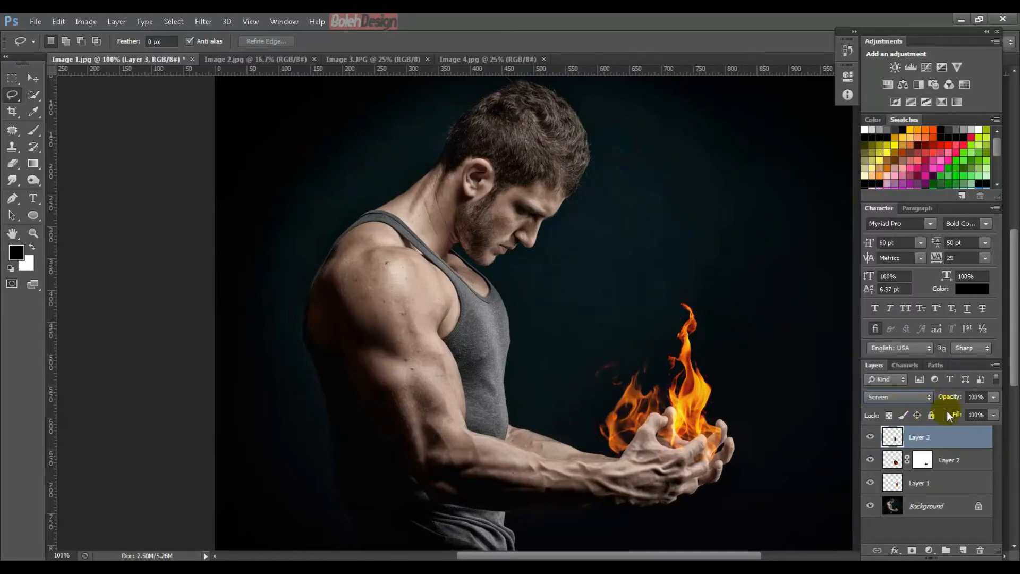
Step: Move the wisps to the right side of the flame above the fingertips and rotate them about -20.5°
{"action": "left_click", "coordinate": [33, 78]}
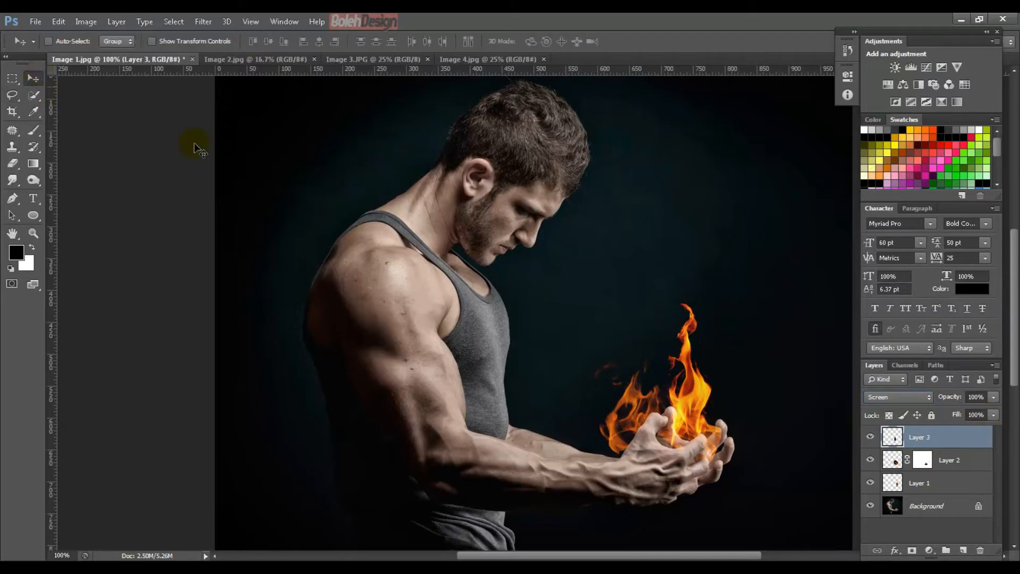
{"action": "left_click_drag", "start_coordinate": [715, 311], "coordinate": [760, 357]}
{"action": "key", "text": "ctrl+t"}
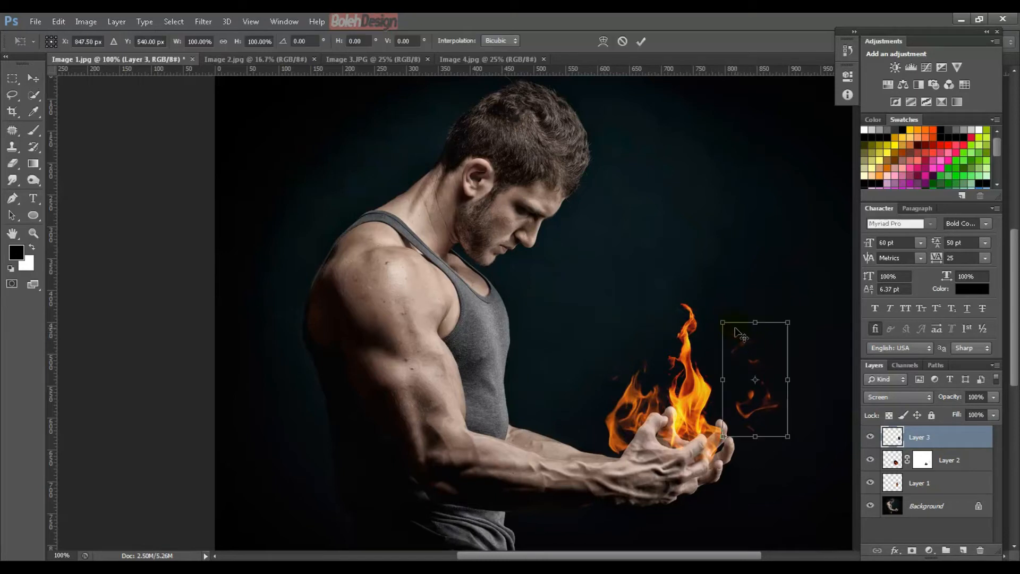
{"action": "left_click_drag", "start_coordinate": [714, 303], "coordinate": [689, 374]}
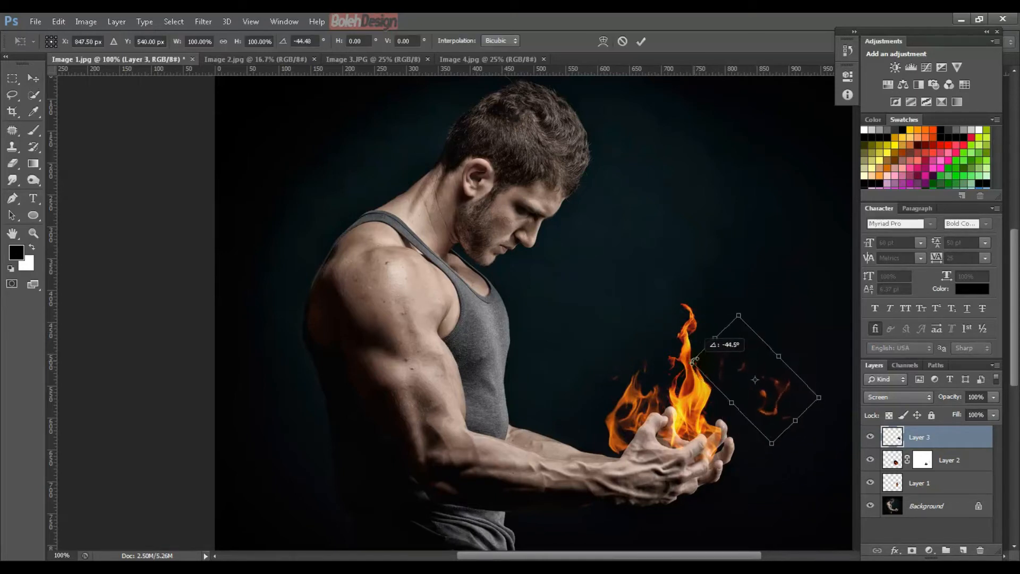
{"action": "left_click_drag", "start_coordinate": [777, 394], "coordinate": [794, 435]}
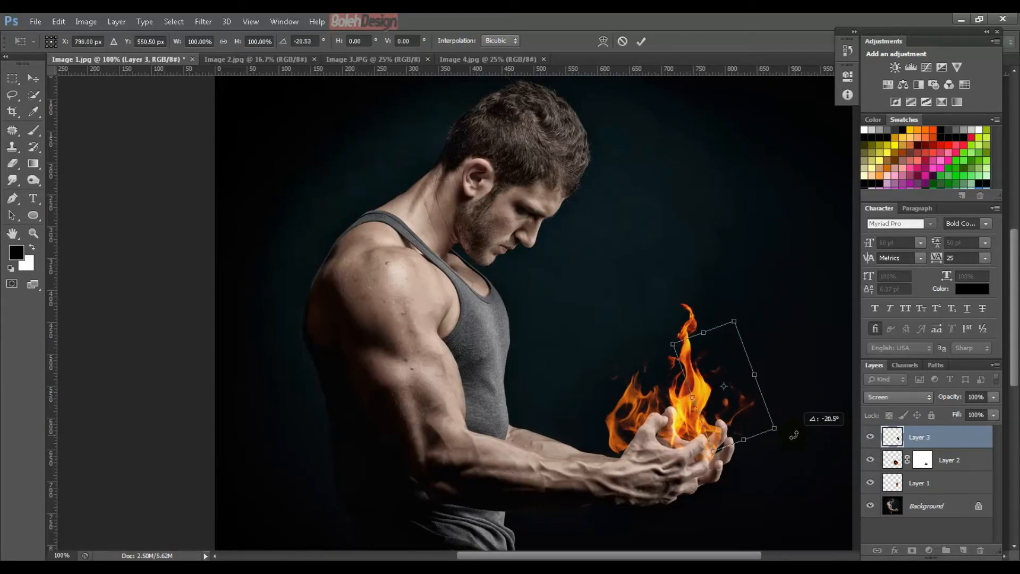
{"action": "left_click_drag", "start_coordinate": [748, 403], "coordinate": [746, 409]}
{"action": "key", "text": "Return"}
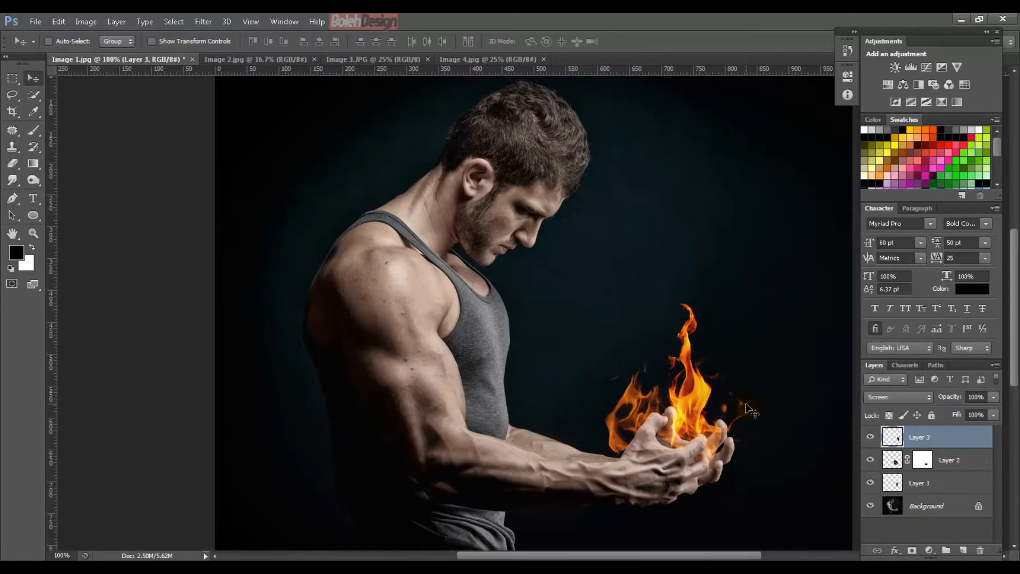
Step: Distort the wisps layer with Free Transform so its upper edge narrows inward, and nudge it slightly closer to the flame above the fingertips
{"action": "key", "text": "ctrl+t"}
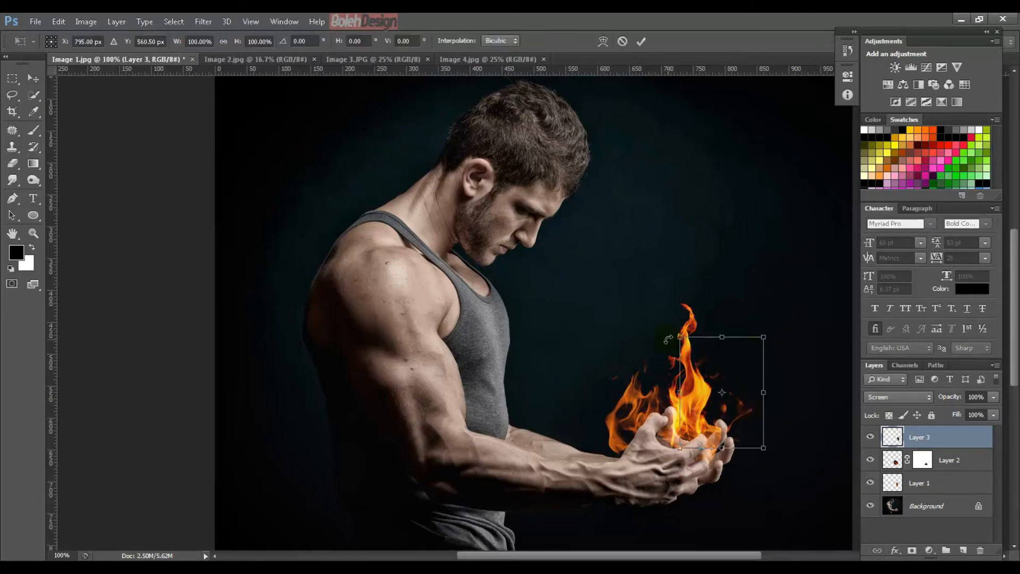
{"action": "left_click_drag", "start_coordinate": [681, 340], "coordinate": [745, 366]}
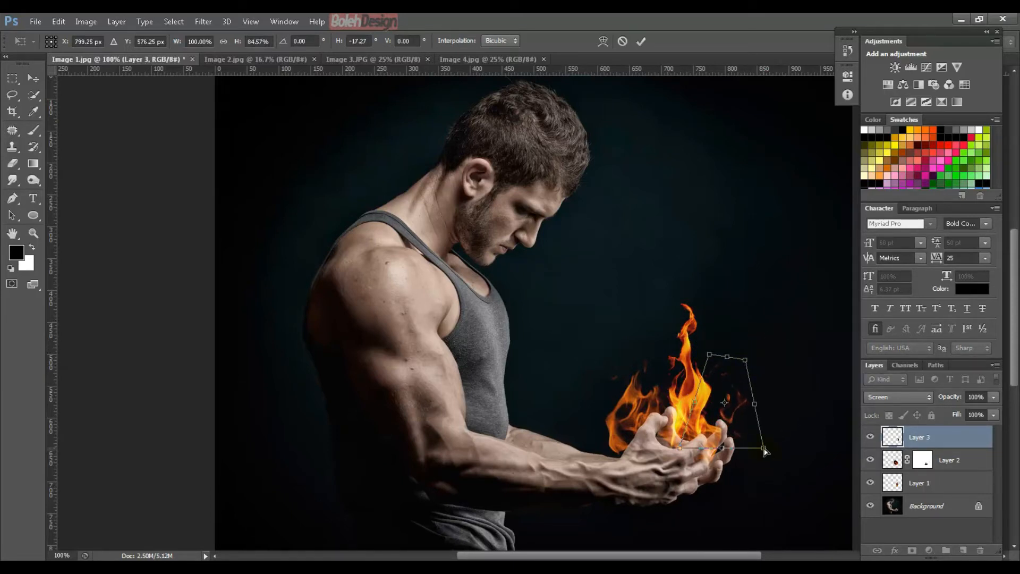
{"action": "left_click_drag", "start_coordinate": [763, 448], "coordinate": [754, 437]}
{"action": "key", "text": "Return"}
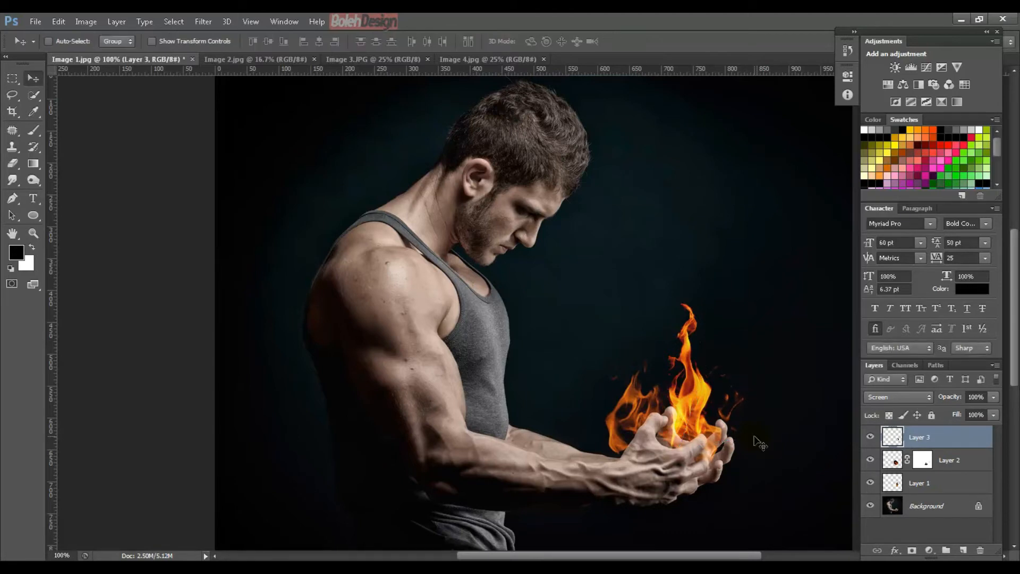
{"action": "left_click_drag", "start_coordinate": [730, 400], "coordinate": [725, 398]}
Step: Lower the wisps layer's opacity to 70%
{"action": "left_click", "coordinate": [975, 398]}
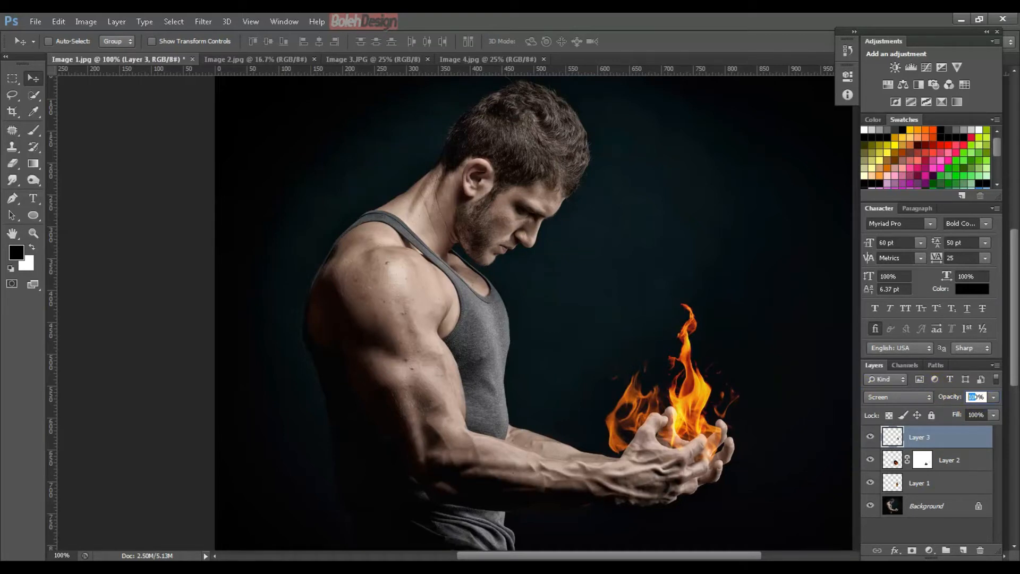
{"action": "type", "text": "80"}
{"action": "key", "text": "Return"}
Step: Duplicate the wisps layer, move the copy beyond the smaller flame on the wrist side and shrink it with Free Transform
{"action": "key", "text": "ctrl+plus"}
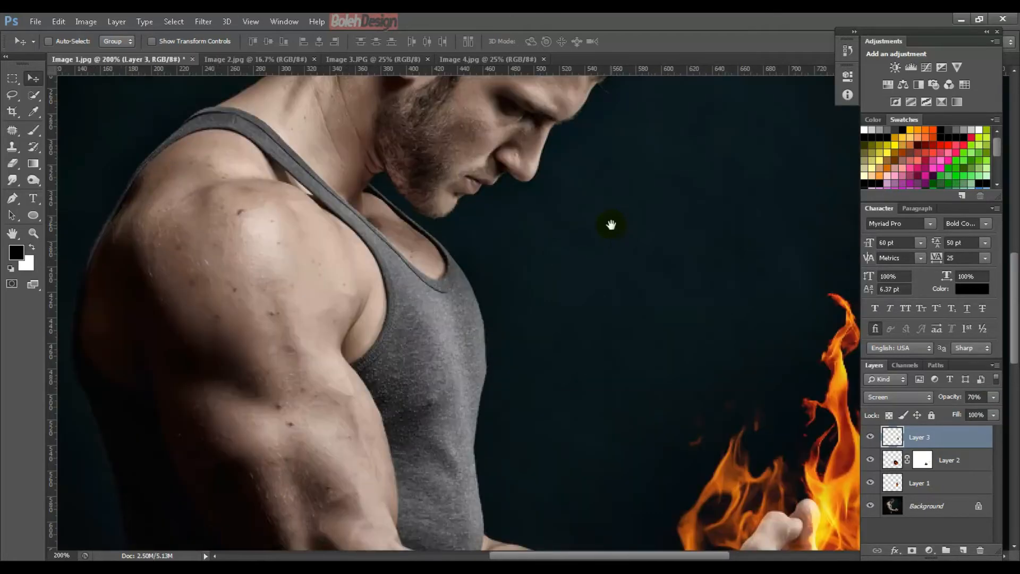
{"action": "left_click_drag", "start_coordinate": [610, 223], "coordinate": [506, 127]}
{"action": "left_click", "coordinate": [937, 443]}
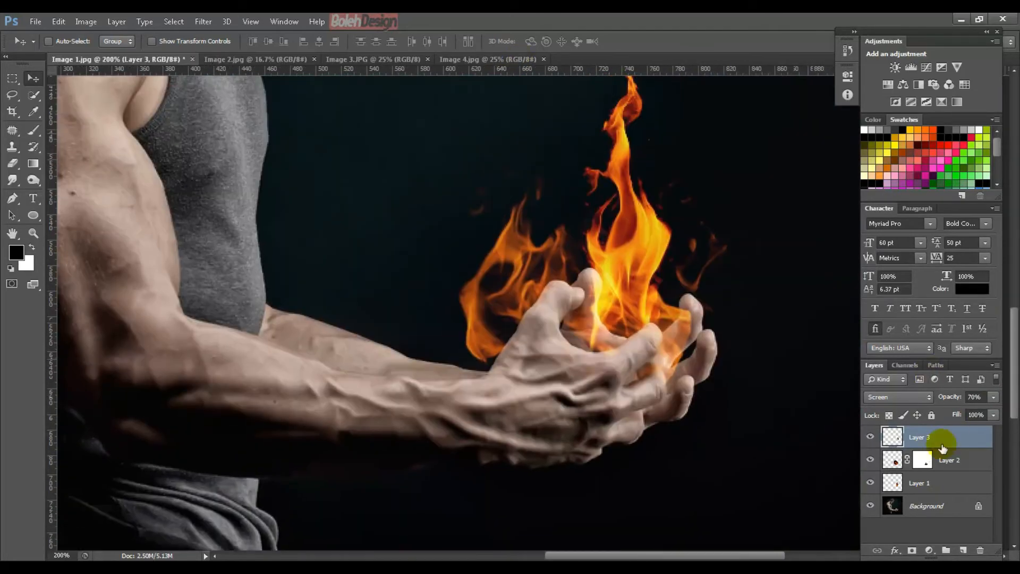
{"action": "key", "text": "ctrl+j"}
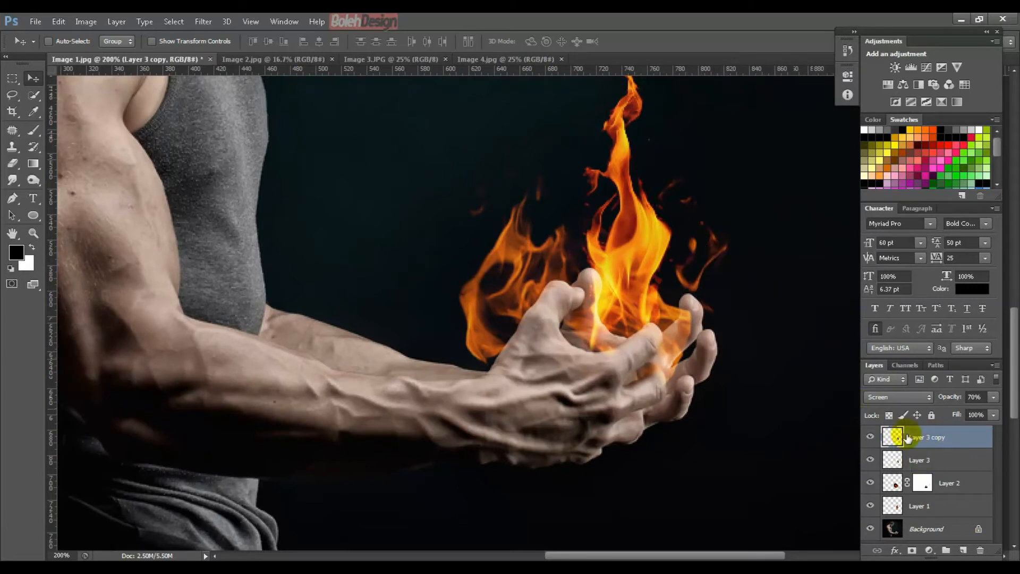
{"action": "left_click_drag", "start_coordinate": [734, 219], "coordinate": [441, 307]}
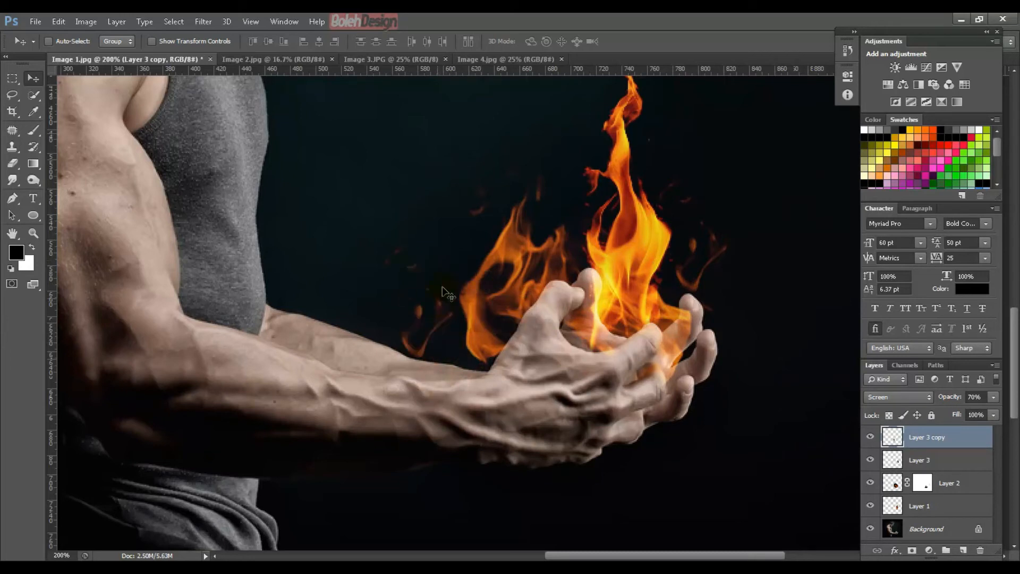
{"action": "key", "text": "ctrl+t"}
{"action": "left_click_drag", "start_coordinate": [370, 227], "coordinate": [443, 317]}
{"action": "key", "text": "Return"}
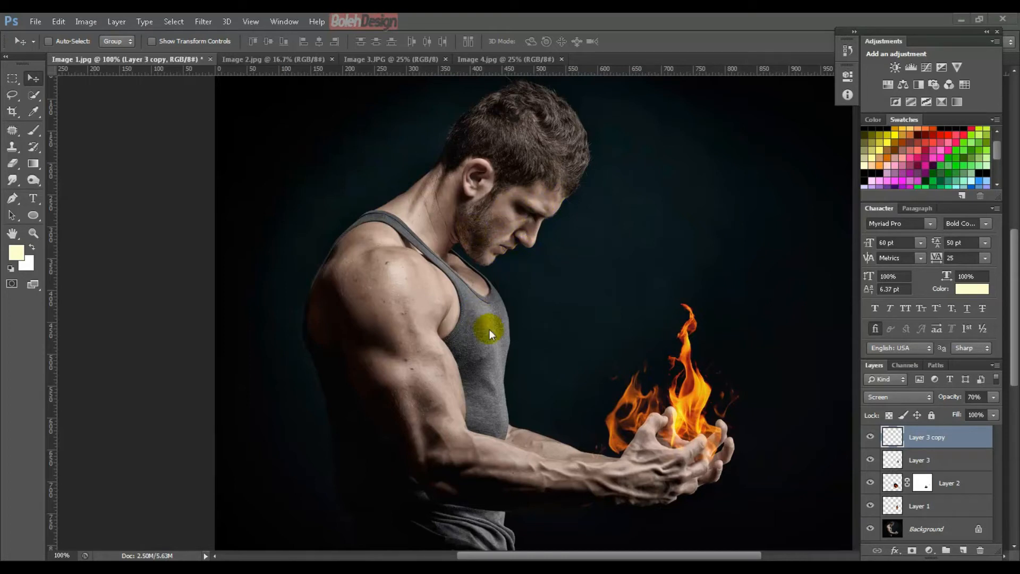
Step: Add a new layer above the wisps copy and choose a dark orange foreground swatch for painting firelight
{"action": "left_click", "coordinate": [964, 548]}
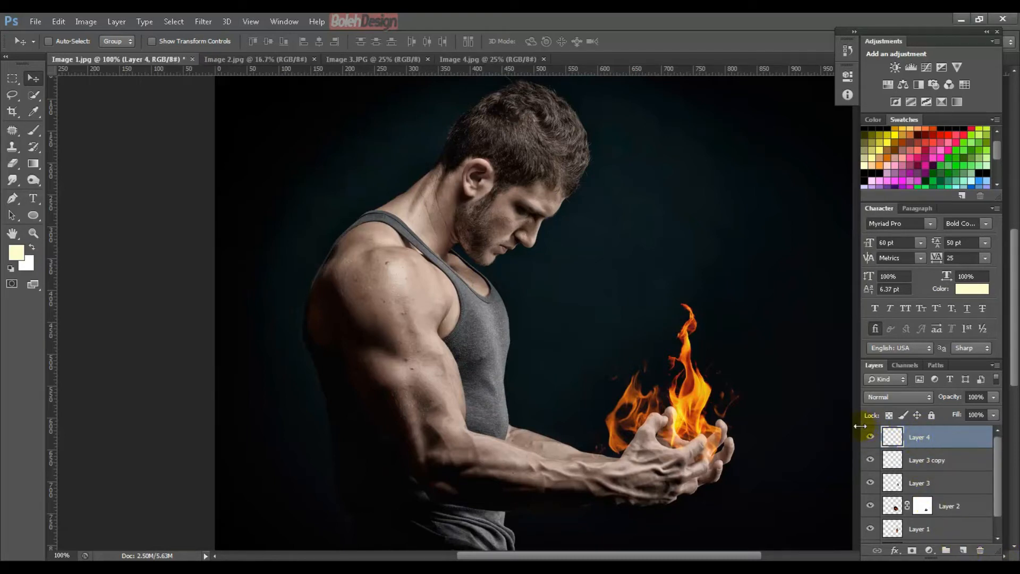
{"action": "key", "text": "d"}
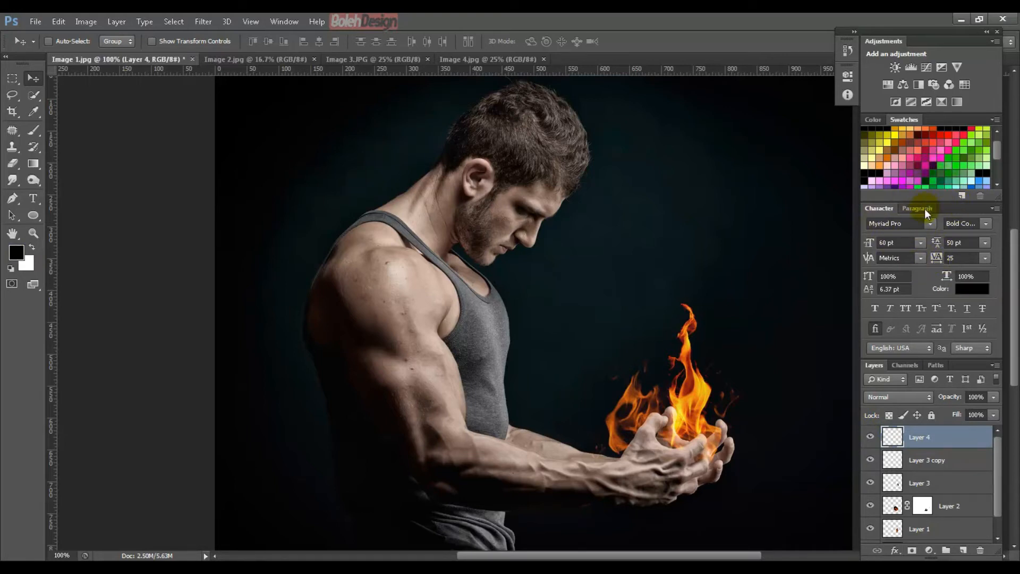
{"action": "left_click", "coordinate": [890, 151]}
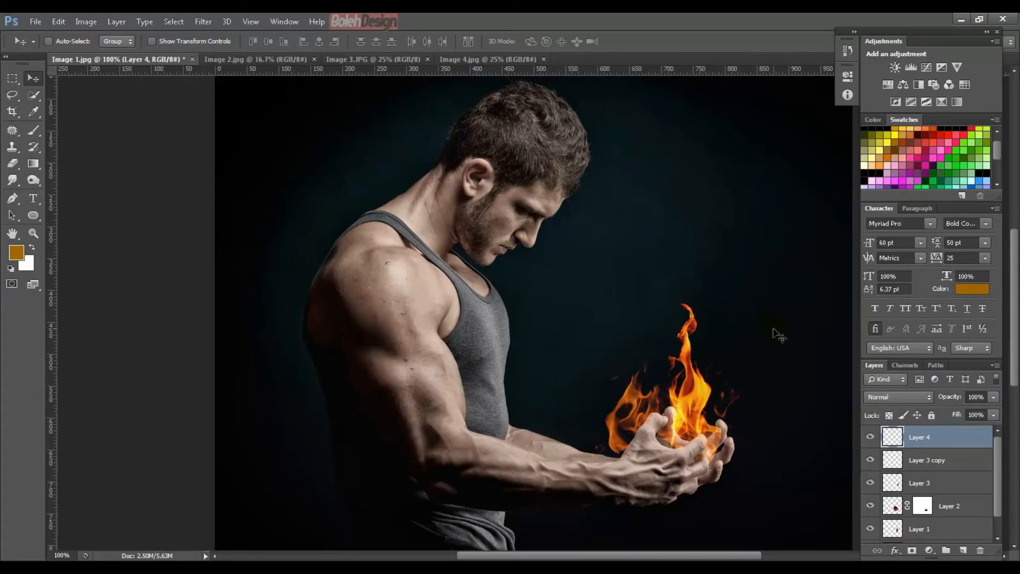
{"action": "left_click", "coordinate": [902, 442]}
Step: Paint a faint orange stroke along the man's brow and eye on the new layer with a 20 px brush
{"action": "left_click", "coordinate": [34, 130]}
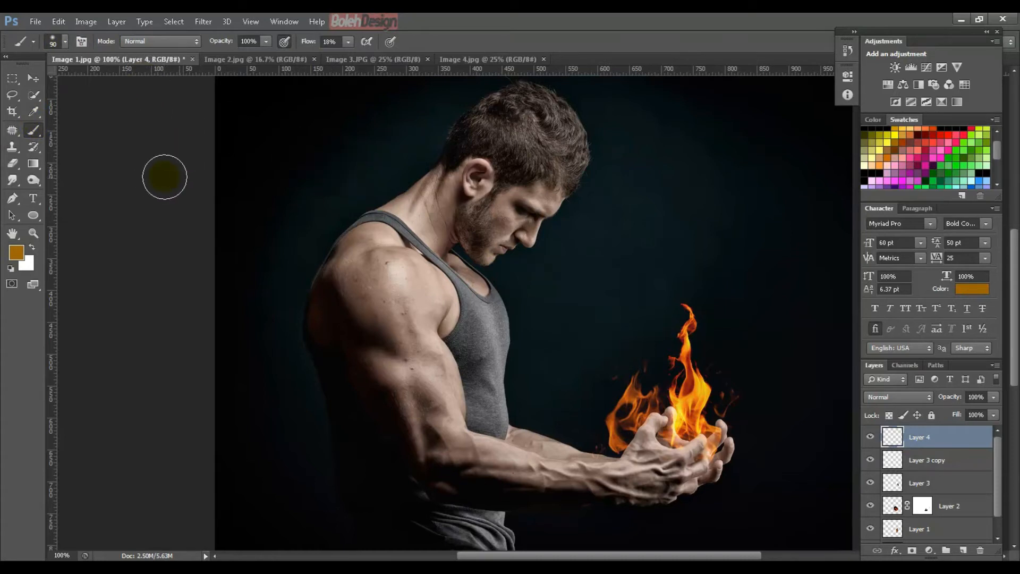
{"action": "key", "text": "bracketleft"}
{"action": "key", "text": "bracketleft"}
{"action": "key", "text": "bracketleft"}
{"action": "key", "text": "bracketleft"}
{"action": "key", "text": "bracketleft"}
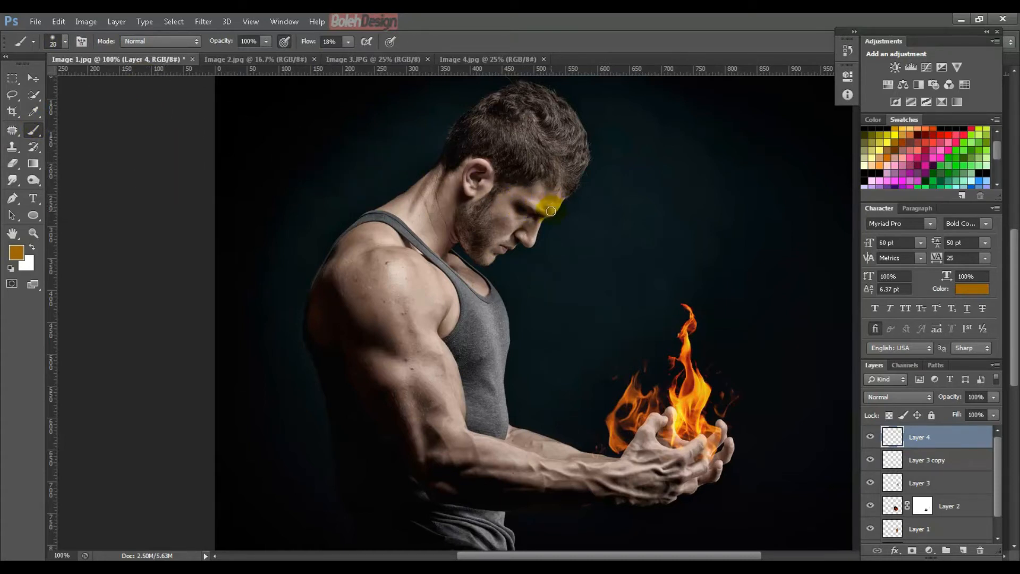
{"action": "left_click_drag", "start_coordinate": [541, 214], "coordinate": [525, 205]}
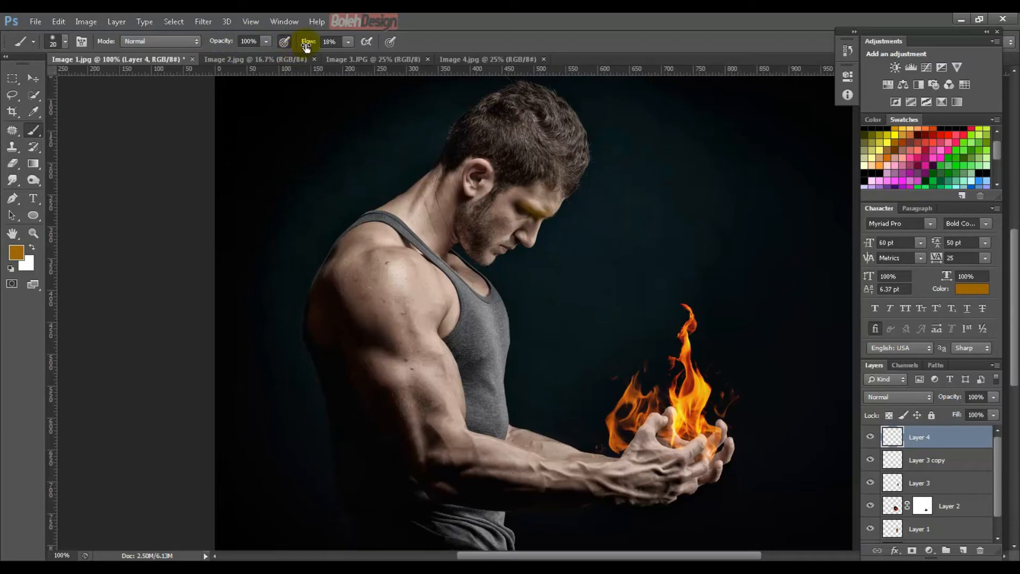
Step: Build up the orange over the brow, nose, cheek, mouth and chin, setting the brush flow to 22%
{"action": "left_click_drag", "start_coordinate": [308, 41], "coordinate": [323, 52]}
{"action": "mouse_move", "coordinate": [547, 204]}
{"action": "left_mouse_down"}
{"action": "mouse_move", "coordinate": [539, 213]}
{"action": "mouse_move", "coordinate": [500, 206]}
{"action": "mouse_move", "coordinate": [510, 209]}
{"action": "left_mouse_up"}
{"action": "left_click_drag", "start_coordinate": [307, 43], "coordinate": [296, 43]}
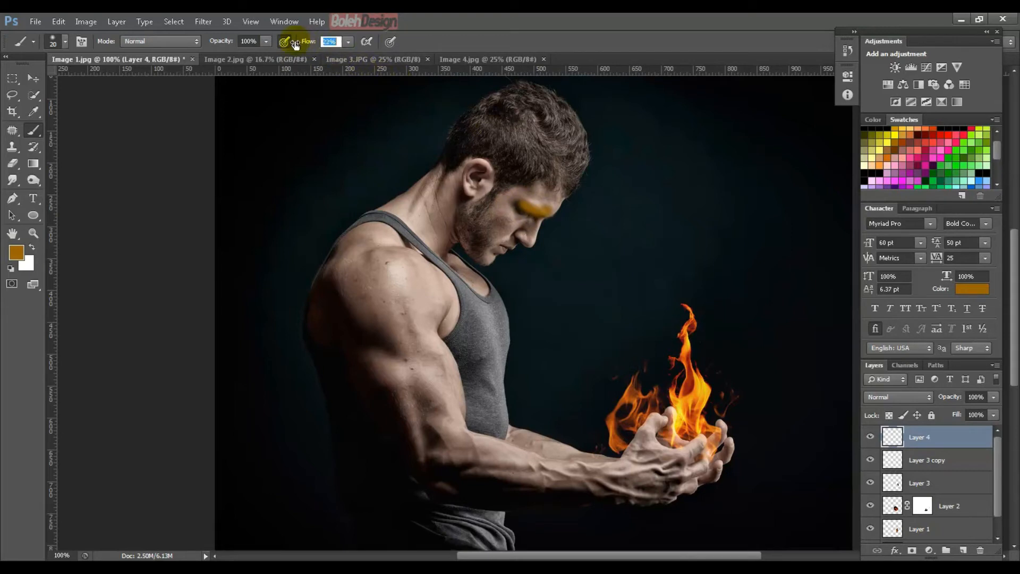
{"action": "mouse_move", "coordinate": [567, 203]}
{"action": "left_mouse_down"}
{"action": "mouse_move", "coordinate": [547, 208]}
{"action": "mouse_move", "coordinate": [528, 241]}
{"action": "mouse_move", "coordinate": [516, 231]}
{"action": "mouse_move", "coordinate": [526, 244]}
{"action": "mouse_move", "coordinate": [502, 209]}
{"action": "mouse_move", "coordinate": [527, 226]}
{"action": "mouse_move", "coordinate": [502, 207]}
{"action": "mouse_move", "coordinate": [515, 234]}
{"action": "mouse_move", "coordinate": [508, 246]}
{"action": "mouse_move", "coordinate": [491, 256]}
{"action": "mouse_move", "coordinate": [472, 250]}
{"action": "mouse_move", "coordinate": [526, 226]}
{"action": "mouse_move", "coordinate": [555, 196]}
{"action": "mouse_move", "coordinate": [571, 150]}
{"action": "left_mouse_up"}
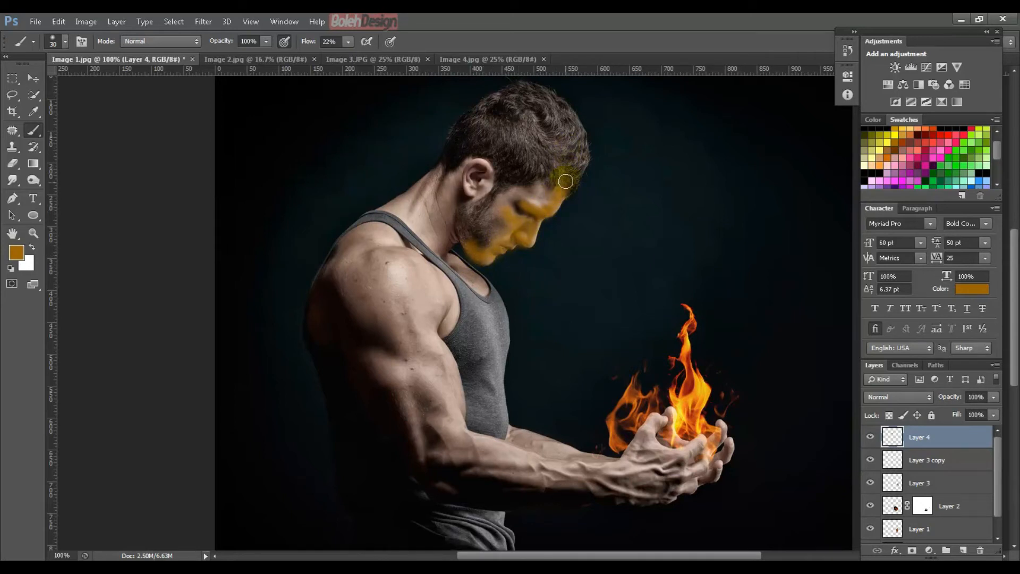
Step: Paint orange over the forehead and front hair with a 30 px brush at 69% opacity, and restore the brush opacity to 100%
{"action": "left_click_drag", "start_coordinate": [228, 41], "coordinate": [210, 41]}
{"action": "mouse_move", "coordinate": [562, 182]}
{"action": "left_mouse_down"}
{"action": "mouse_move", "coordinate": [573, 129]}
{"action": "mouse_move", "coordinate": [577, 161]}
{"action": "mouse_move", "coordinate": [538, 180]}
{"action": "mouse_move", "coordinate": [554, 186]}
{"action": "mouse_move", "coordinate": [556, 202]}
{"action": "mouse_move", "coordinate": [510, 191]}
{"action": "mouse_move", "coordinate": [545, 215]}
{"action": "mouse_move", "coordinate": [523, 223]}
{"action": "left_mouse_up"}
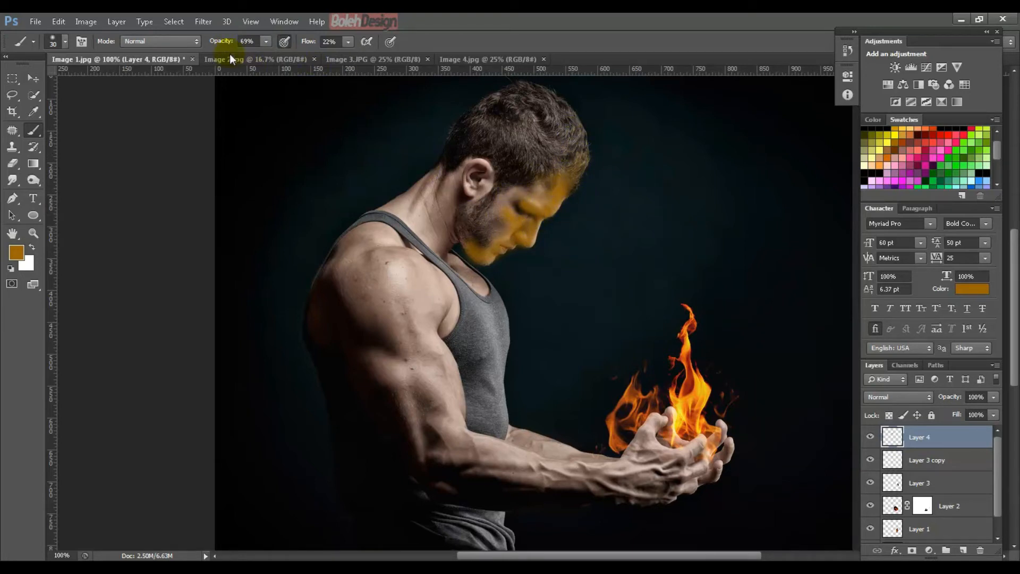
{"action": "left_click_drag", "start_coordinate": [218, 40], "coordinate": [364, 42]}
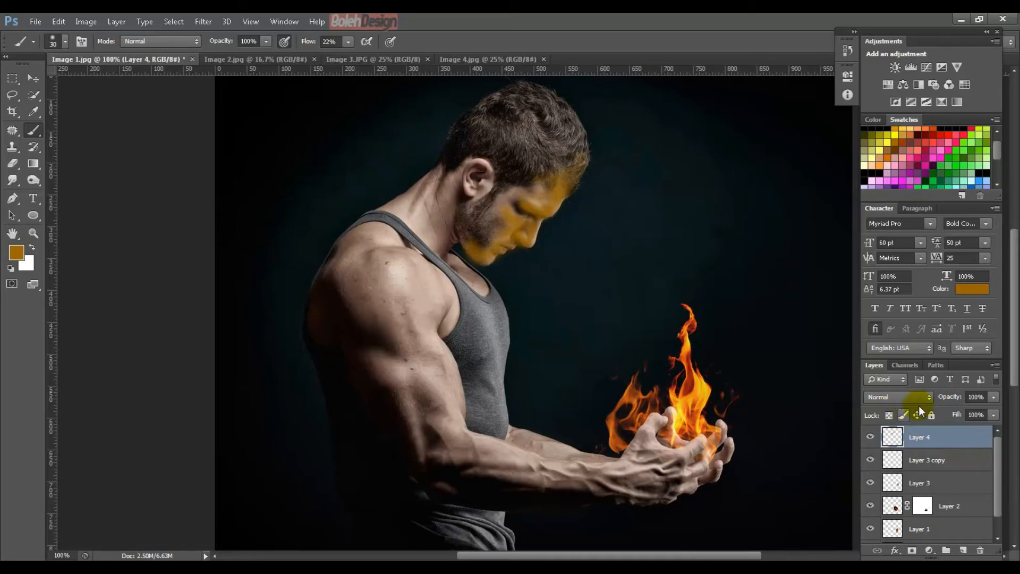
Step: Set the orange paint layer's blend mode to Color Dodge and strengthen the glow on the face with another stroke
{"action": "left_click", "coordinate": [905, 397]}
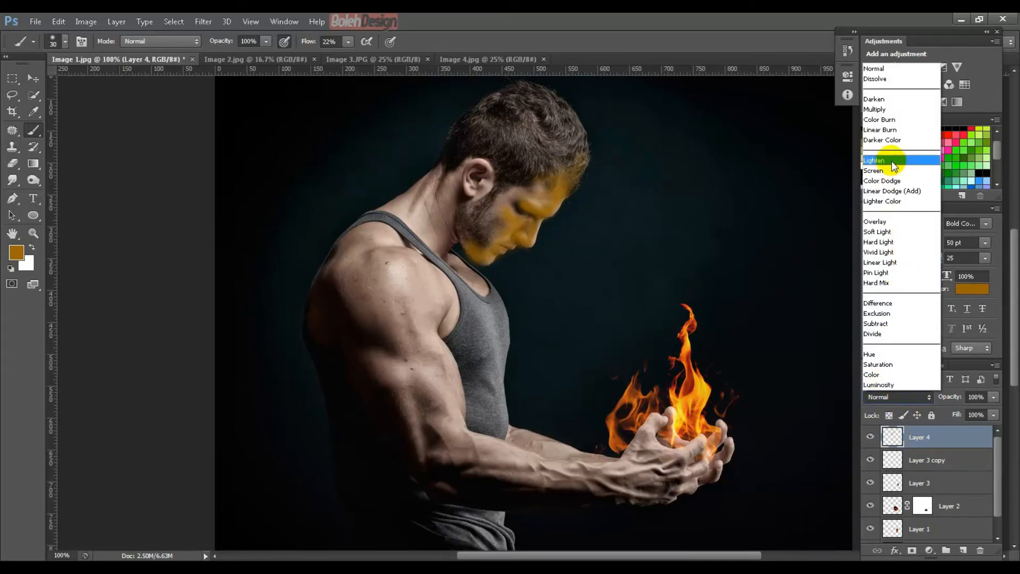
{"action": "left_click", "coordinate": [895, 182]}
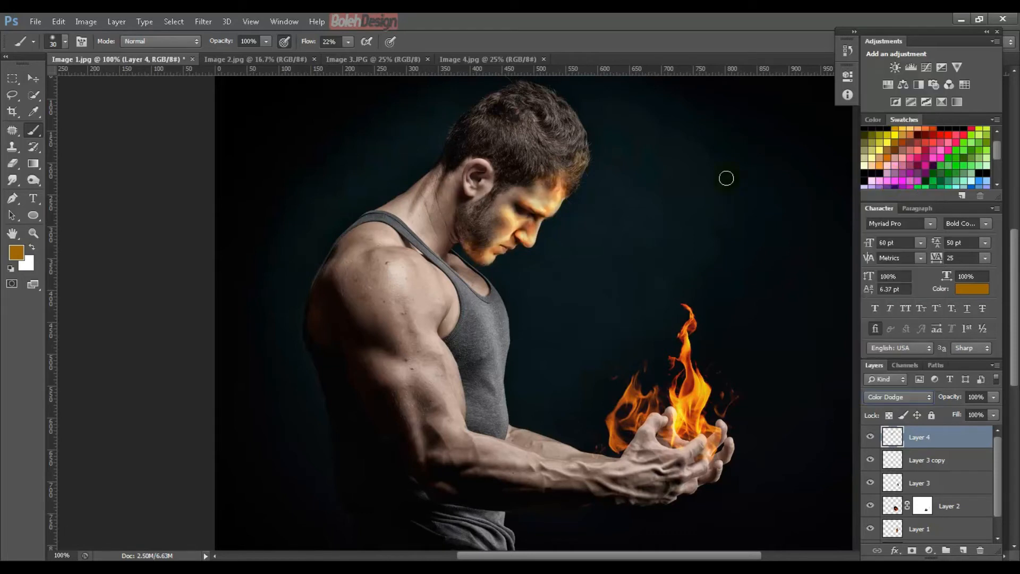
{"action": "left_click_drag", "start_coordinate": [541, 208], "coordinate": [533, 218]}
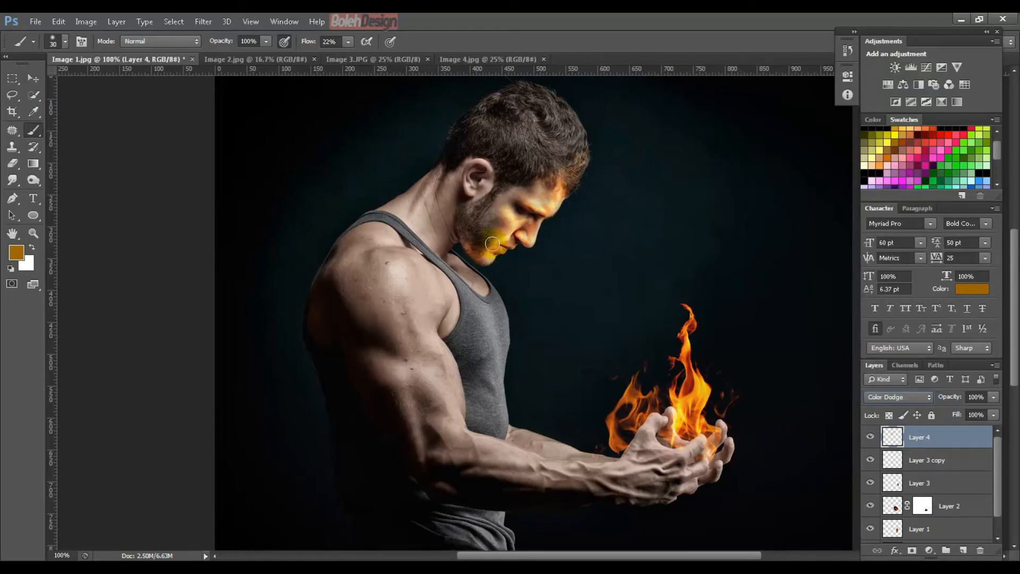
Step: Compare the face with and without the painted glow, and reduce the glow layer's opacity to 50%
{"action": "left_click", "coordinate": [868, 436]}
{"action": "left_click", "coordinate": [868, 435]}
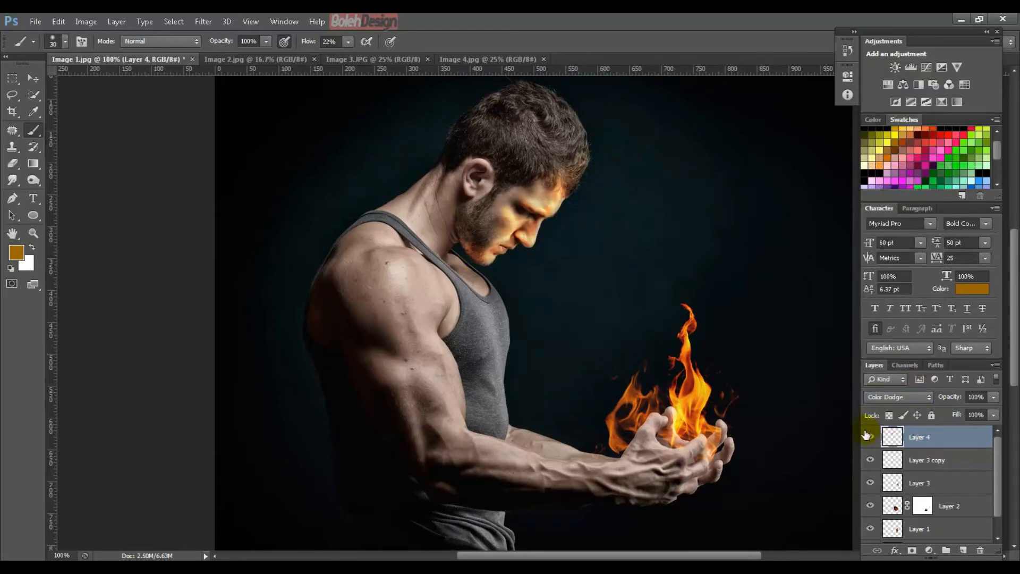
{"action": "left_click", "coordinate": [967, 434]}
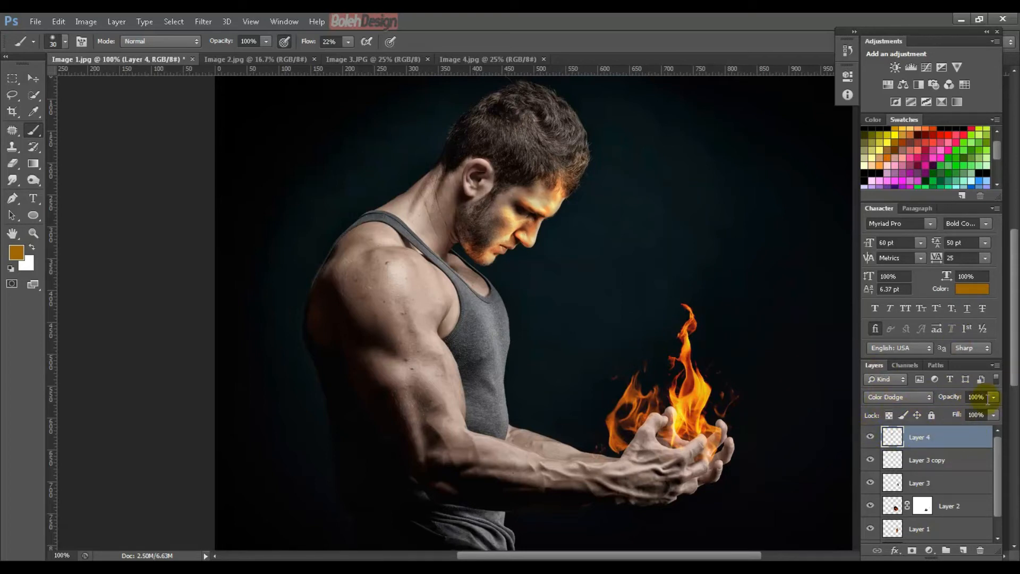
{"action": "left_click", "coordinate": [976, 397]}
{"action": "type", "text": "70"}
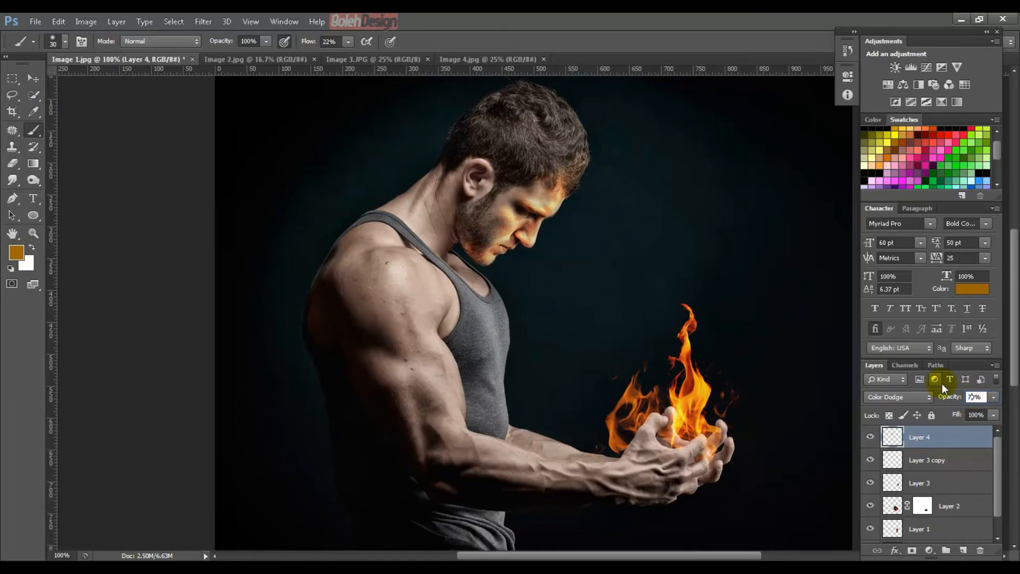
{"action": "type", "text": "50"}
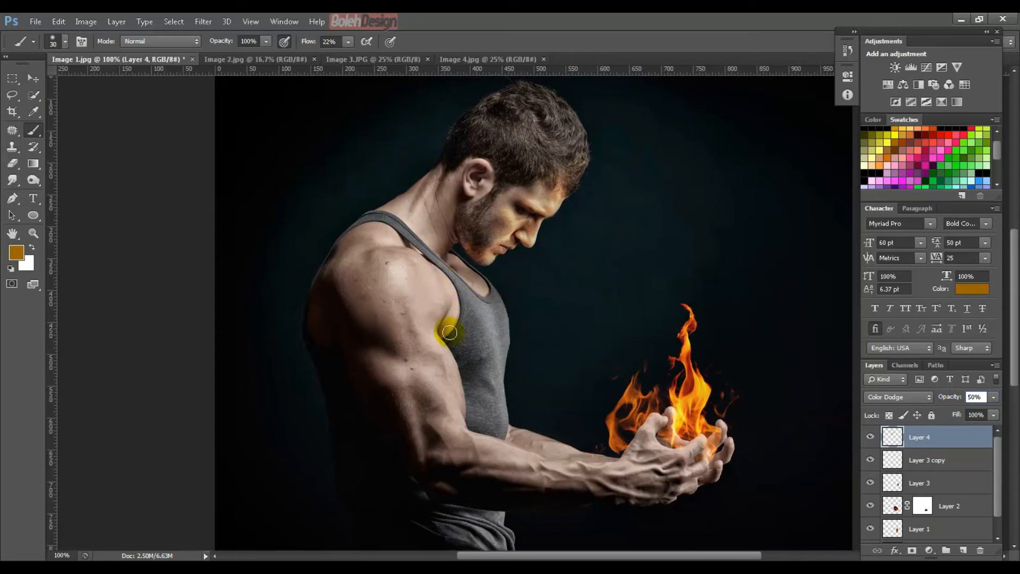
Step: Paint an orange glow on the tank top's chest and the inner upper arm, lowering the brush to 30% opacity and 15% flow
{"action": "mouse_move", "coordinate": [481, 331]}
{"action": "left_mouse_down"}
{"action": "mouse_move", "coordinate": [476, 366]}
{"action": "mouse_move", "coordinate": [486, 363]}
{"action": "mouse_move", "coordinate": [480, 304]}
{"action": "left_mouse_up"}
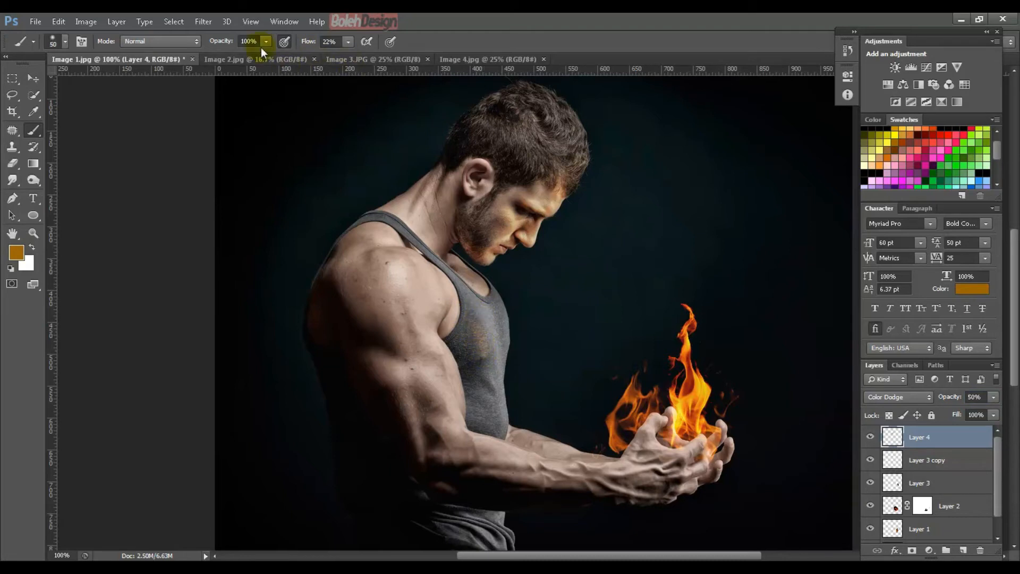
{"action": "left_click_drag", "start_coordinate": [222, 46], "coordinate": [182, 47]}
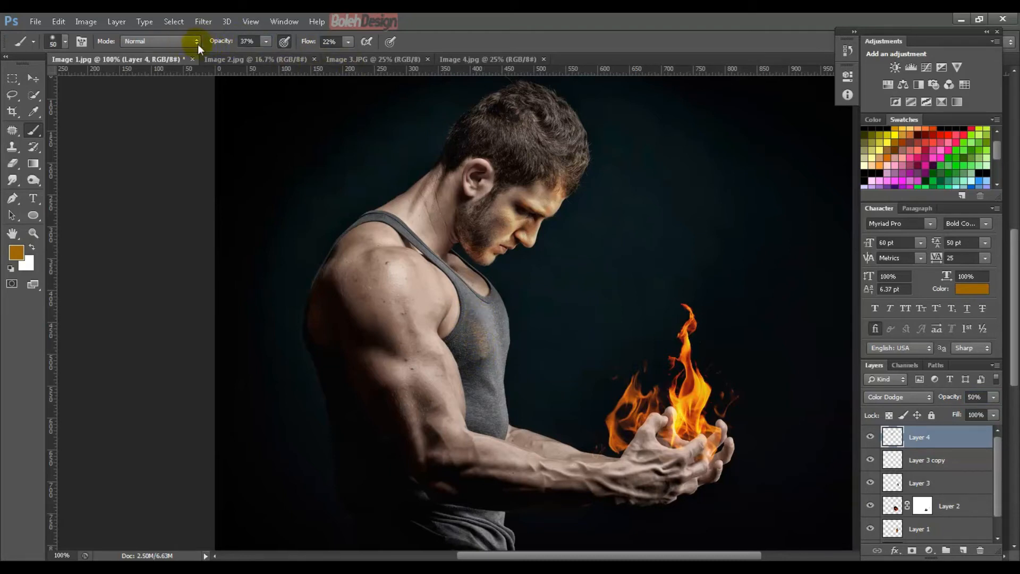
{"action": "left_click", "coordinate": [256, 41]}
{"action": "type", "text": "30"}
{"action": "left_click", "coordinate": [335, 42]}
{"action": "type", "text": "15"}
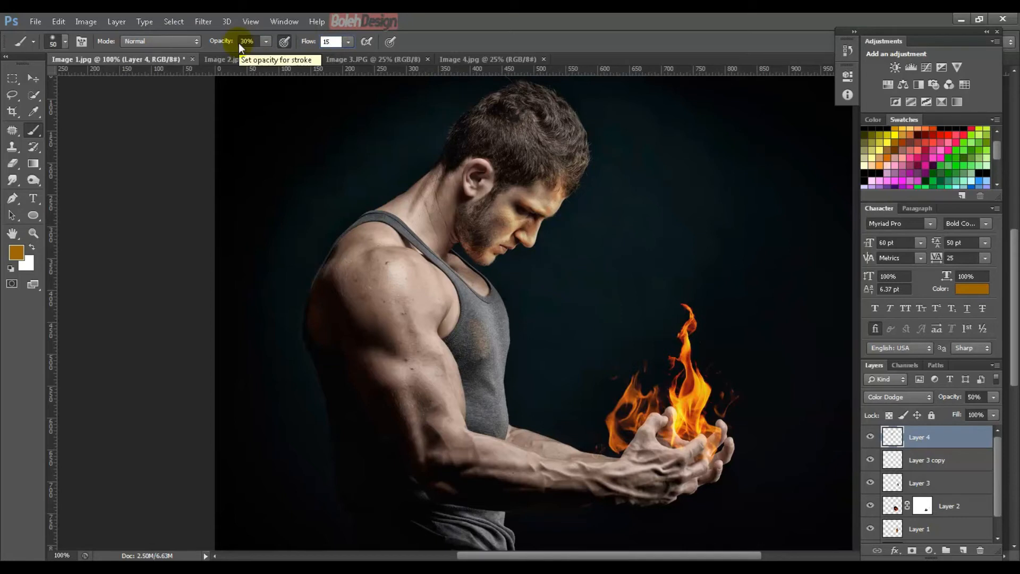
{"action": "key", "text": "Return"}
{"action": "mouse_move", "coordinate": [439, 282]}
{"action": "left_mouse_down"}
{"action": "mouse_move", "coordinate": [495, 325]}
{"action": "mouse_move", "coordinate": [452, 312]}
{"action": "mouse_move", "coordinate": [472, 316]}
{"action": "mouse_move", "coordinate": [488, 352]}
{"action": "mouse_move", "coordinate": [476, 318]}
{"action": "mouse_move", "coordinate": [487, 341]}
{"action": "mouse_move", "coordinate": [490, 317]}
{"action": "mouse_move", "coordinate": [490, 355]}
{"action": "mouse_move", "coordinate": [469, 320]}
{"action": "mouse_move", "coordinate": [466, 357]}
{"action": "mouse_move", "coordinate": [475, 322]}
{"action": "mouse_move", "coordinate": [498, 440]}
{"action": "mouse_move", "coordinate": [482, 365]}
{"action": "mouse_move", "coordinate": [449, 309]}
{"action": "mouse_move", "coordinate": [429, 322]}
{"action": "mouse_move", "coordinate": [429, 307]}
{"action": "mouse_move", "coordinate": [450, 406]}
{"action": "mouse_move", "coordinate": [449, 344]}
{"action": "left_mouse_up"}
Step: Brush the glow over the upper arm and shoulder with an 80 px brush at 68% opacity
{"action": "key", "text": "bracketright"}
{"action": "key", "text": "bracketright"}
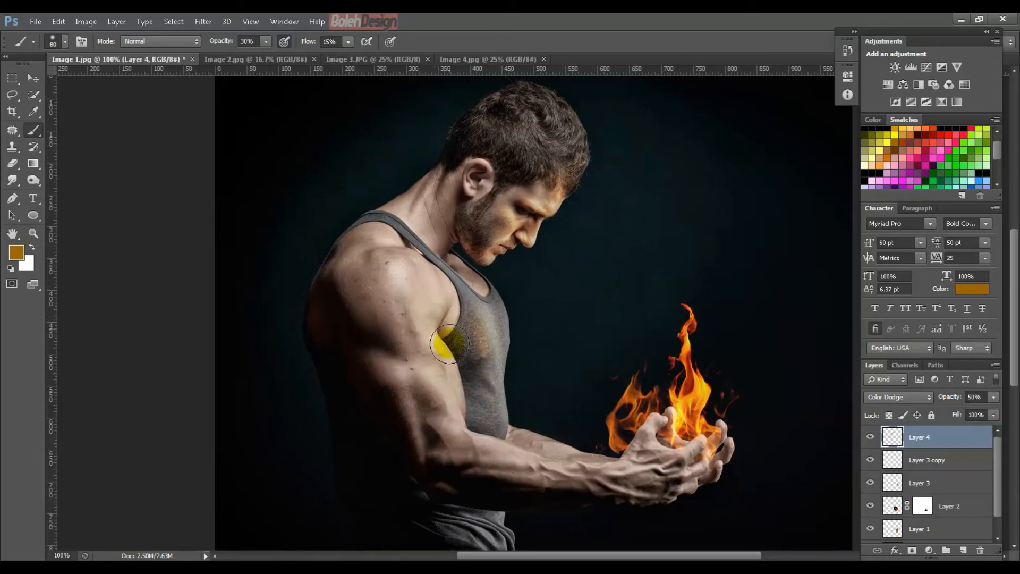
{"action": "left_click", "coordinate": [196, 22]}
{"action": "left_click_drag", "start_coordinate": [218, 45], "coordinate": [234, 41]}
{"action": "mouse_move", "coordinate": [405, 381]}
{"action": "left_mouse_down"}
{"action": "mouse_move", "coordinate": [426, 350]}
{"action": "mouse_move", "coordinate": [452, 391]}
{"action": "mouse_move", "coordinate": [452, 375]}
{"action": "mouse_move", "coordinate": [440, 364]}
{"action": "mouse_move", "coordinate": [437, 373]}
{"action": "mouse_move", "coordinate": [414, 274]}
{"action": "mouse_move", "coordinate": [402, 323]}
{"action": "mouse_move", "coordinate": [421, 384]}
{"action": "mouse_move", "coordinate": [430, 390]}
{"action": "mouse_move", "coordinate": [478, 351]}
{"action": "mouse_move", "coordinate": [482, 316]}
{"action": "mouse_move", "coordinate": [417, 246]}
{"action": "left_mouse_up"}
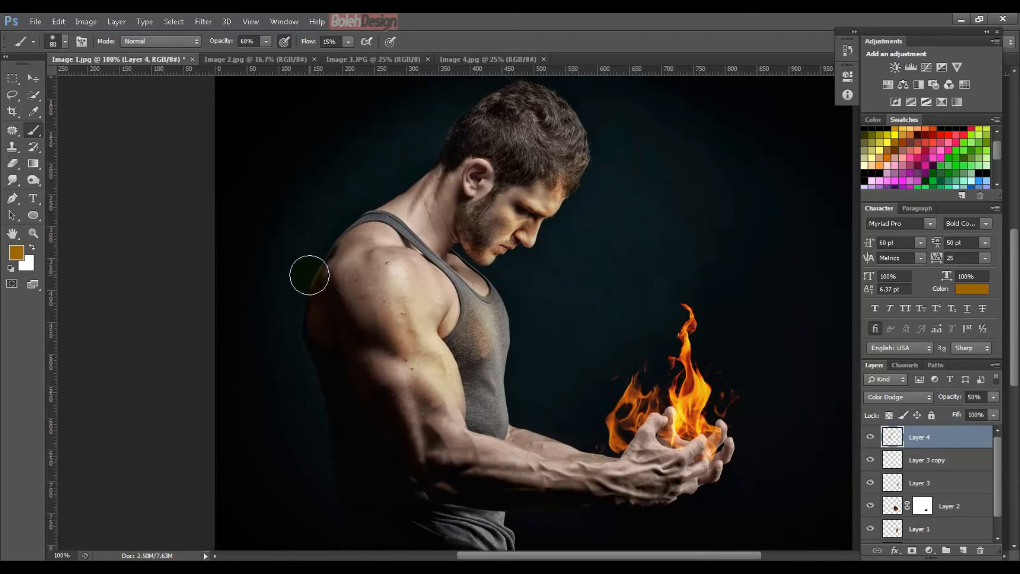
Step: Extend the orange glow over the lower tank top, neck, forearms and hands using the same brush
{"action": "mouse_move", "coordinate": [460, 432]}
{"action": "left_mouse_down"}
{"action": "mouse_move", "coordinate": [503, 427]}
{"action": "mouse_move", "coordinate": [482, 373]}
{"action": "mouse_move", "coordinate": [504, 418]}
{"action": "left_mouse_up"}
{"action": "left_click_drag", "start_coordinate": [387, 190], "coordinate": [378, 184]}
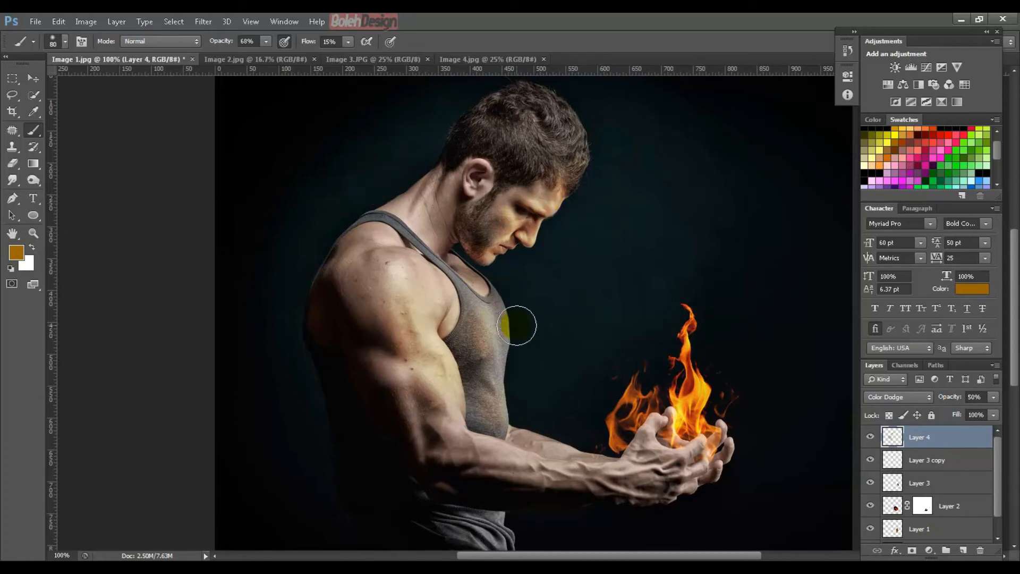
{"action": "left_click_drag", "start_coordinate": [485, 201], "coordinate": [485, 211]}
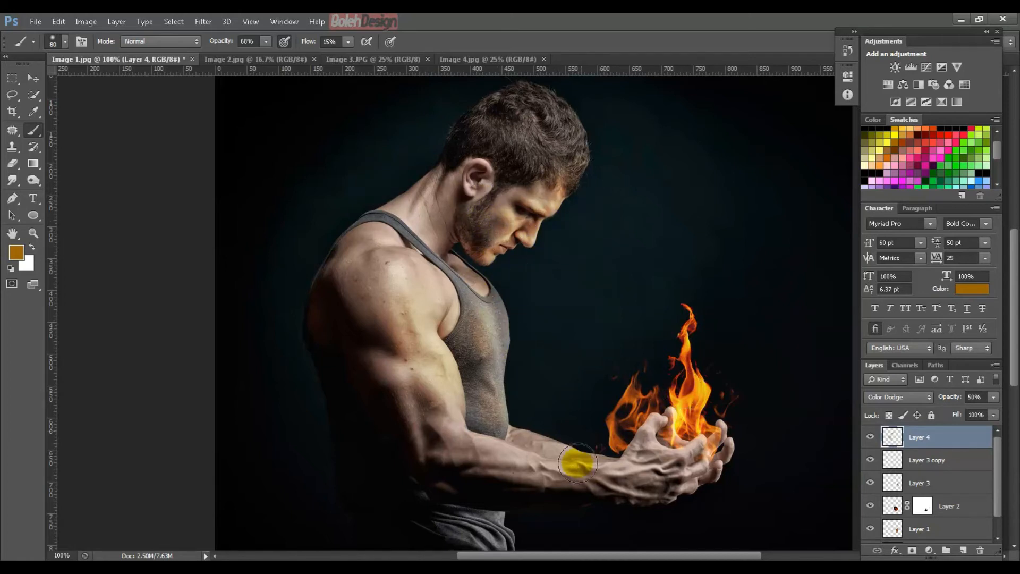
{"action": "left_click", "coordinate": [684, 456]}
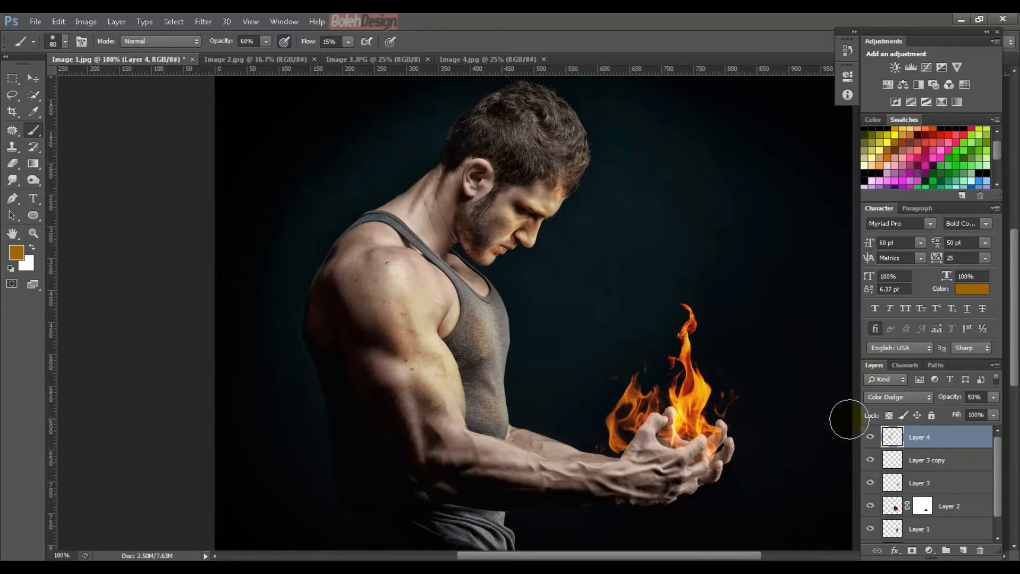
{"action": "key", "text": "ctrl+plus"}
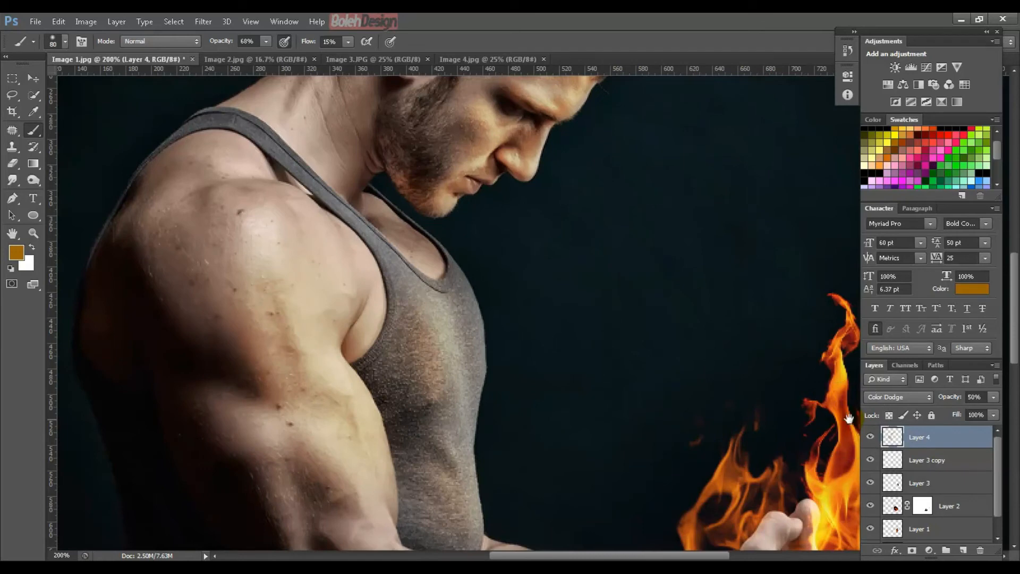
Step: Add a new layer above the glow layer and set the brush to 100% opacity and 20% flow
{"action": "left_click_drag", "start_coordinate": [732, 417], "coordinate": [567, 209]}
{"action": "left_click_drag", "start_coordinate": [603, 335], "coordinate": [604, 276]}
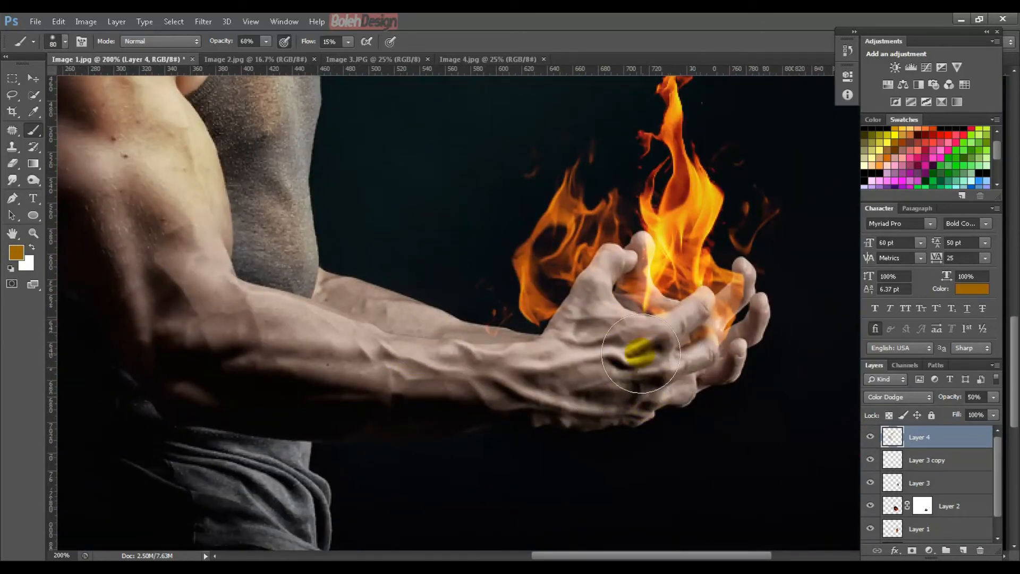
{"action": "mouse_move", "coordinate": [519, 382]}
{"action": "left_mouse_down"}
{"action": "mouse_move", "coordinate": [649, 347]}
{"action": "mouse_move", "coordinate": [474, 370]}
{"action": "mouse_move", "coordinate": [348, 346]}
{"action": "mouse_move", "coordinate": [493, 370]}
{"action": "mouse_move", "coordinate": [621, 411]}
{"action": "mouse_move", "coordinate": [431, 354]}
{"action": "mouse_move", "coordinate": [551, 376]}
{"action": "mouse_move", "coordinate": [407, 364]}
{"action": "mouse_move", "coordinate": [676, 398]}
{"action": "left_mouse_up"}
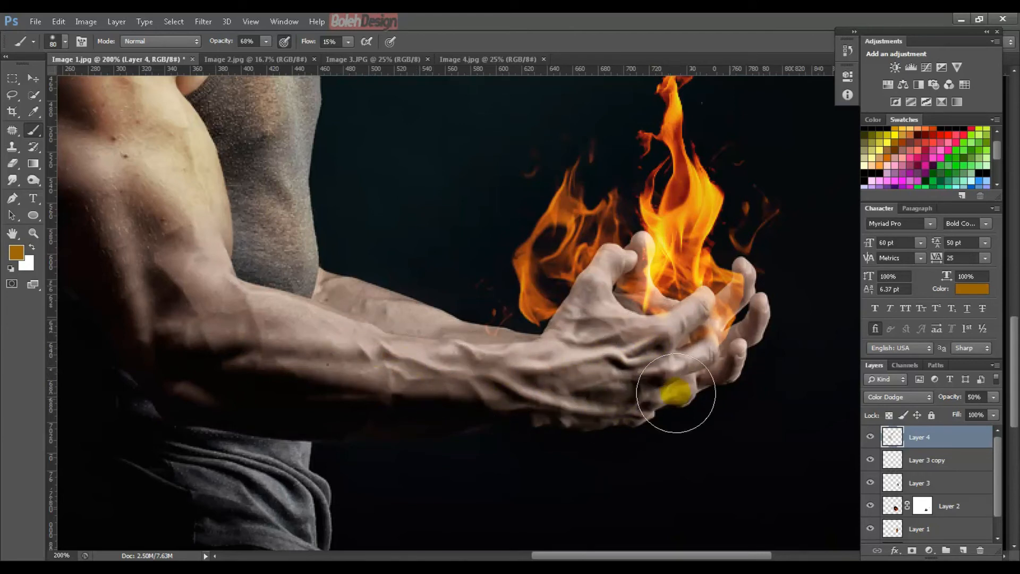
{"action": "left_click", "coordinate": [962, 549]}
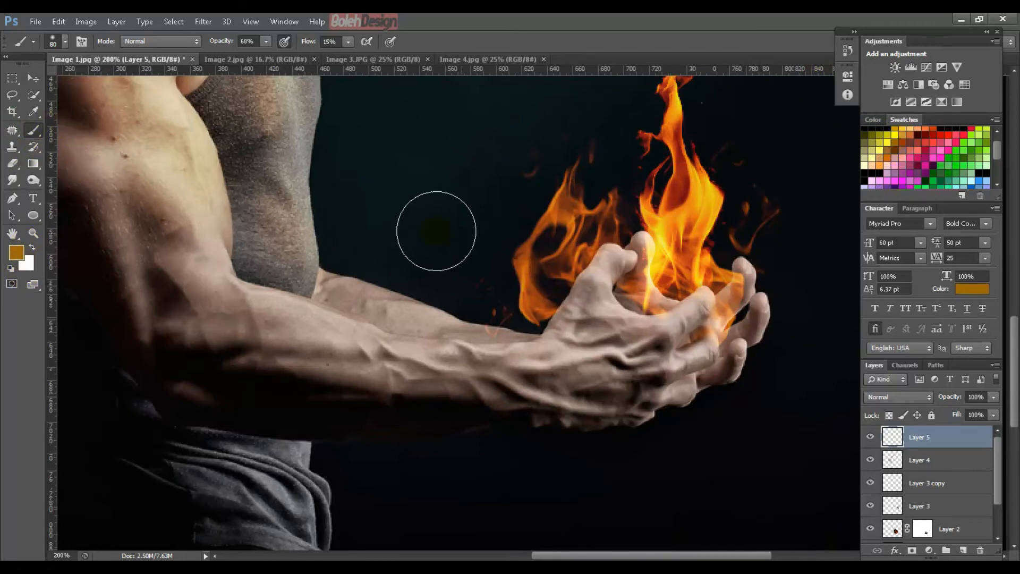
{"action": "left_click_drag", "start_coordinate": [215, 44], "coordinate": [323, 41]}
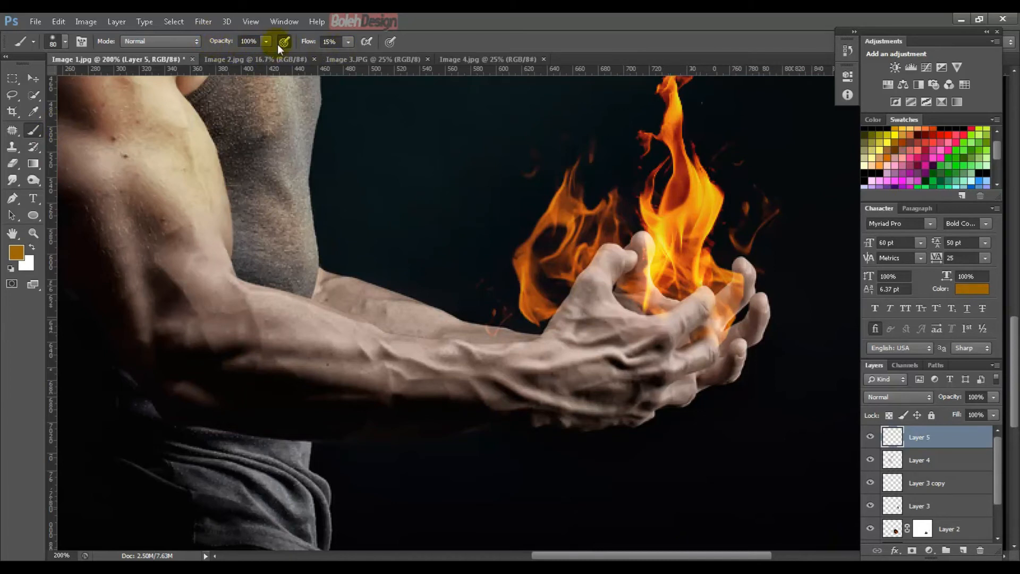
{"action": "left_click", "coordinate": [330, 42]}
{"action": "type", "text": "20"}
{"action": "key", "text": "Return"}
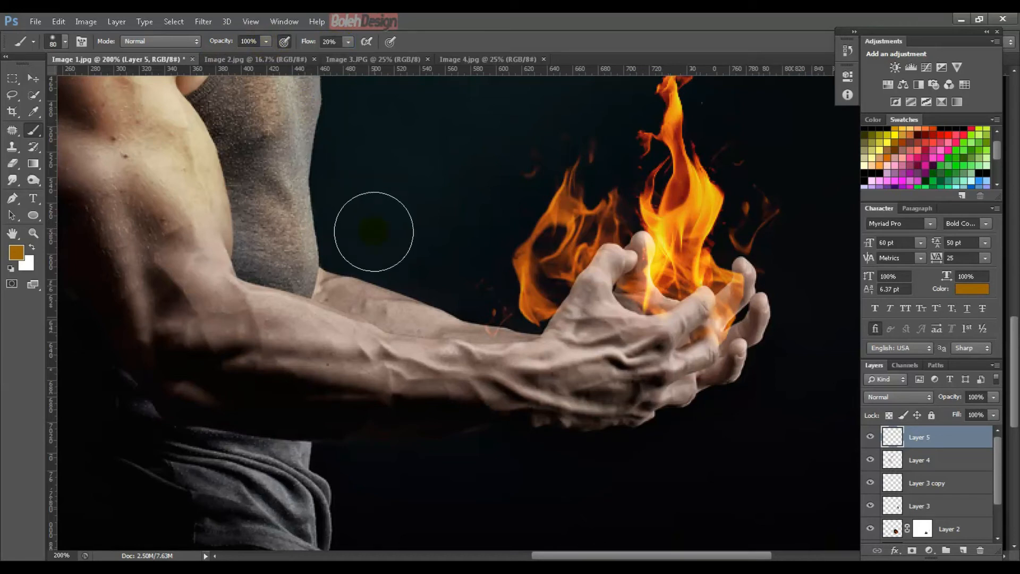
Step: Reduce the brush to 10 px and paint orange lines along the veins and tendons on the back of the hand and wrist
{"action": "left_click_drag", "start_coordinate": [467, 340], "coordinate": [583, 396]}
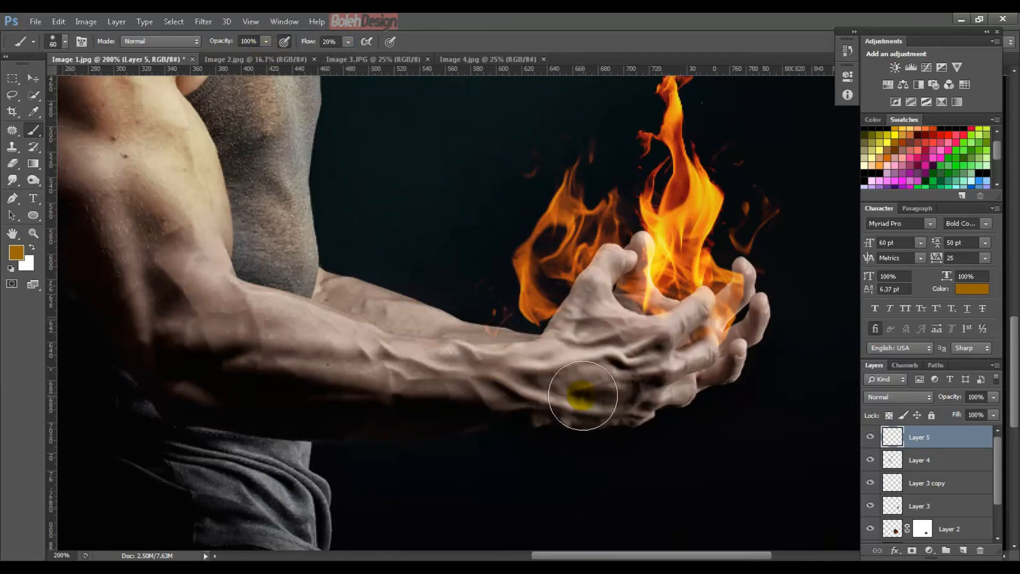
{"action": "key", "text": "bracketleft"}
{"action": "key", "text": "bracketleft"}
{"action": "key", "text": "bracketleft"}
{"action": "key", "text": "bracketleft"}
{"action": "key", "text": "bracketleft"}
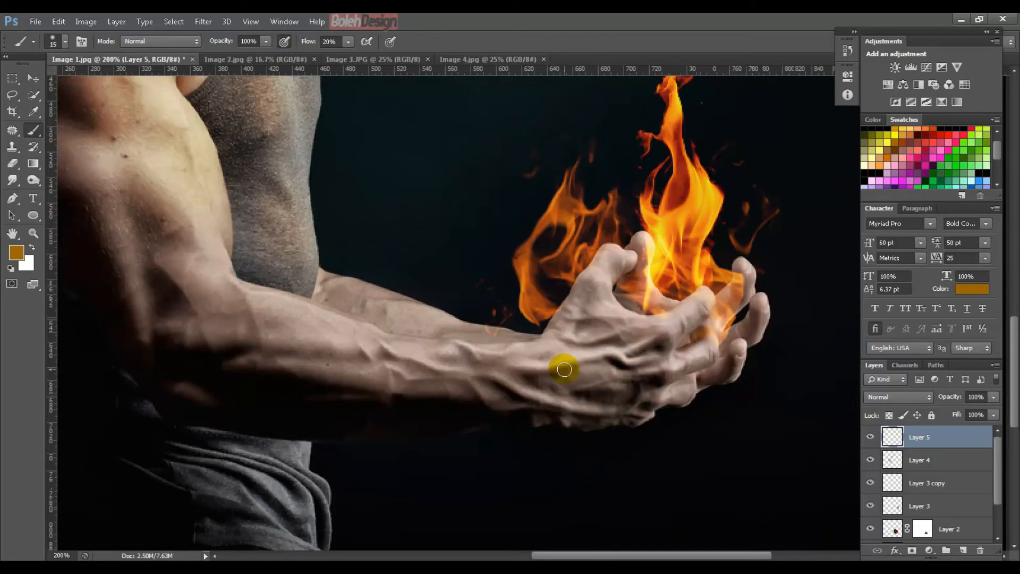
{"action": "left_click_drag", "start_coordinate": [557, 369], "coordinate": [463, 392]}
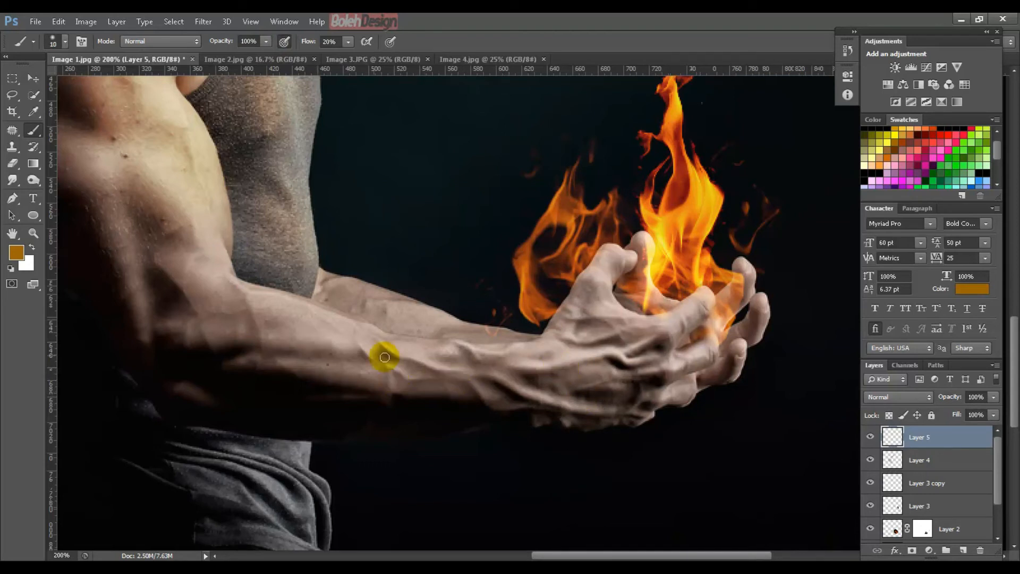
{"action": "key", "text": "bracketleft"}
{"action": "mouse_move", "coordinate": [635, 336]}
{"action": "left_mouse_down"}
{"action": "mouse_move", "coordinate": [748, 325]}
{"action": "mouse_move", "coordinate": [727, 343]}
{"action": "mouse_move", "coordinate": [664, 341]}
{"action": "left_mouse_up"}
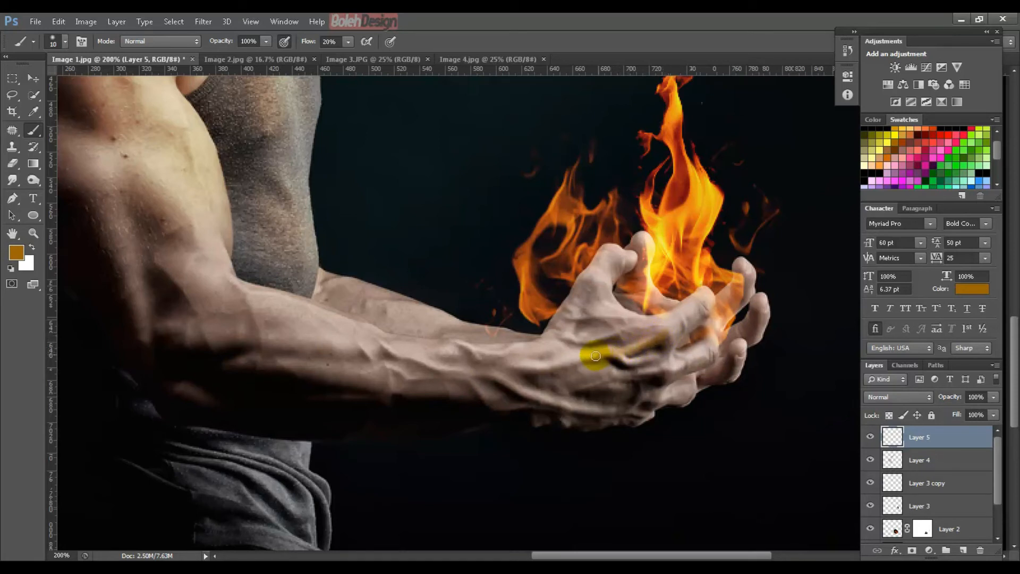
{"action": "mouse_move", "coordinate": [595, 355]}
{"action": "left_mouse_down"}
{"action": "mouse_move", "coordinate": [510, 364]}
{"action": "mouse_move", "coordinate": [661, 357]}
{"action": "mouse_move", "coordinate": [646, 326]}
{"action": "mouse_move", "coordinate": [569, 337]}
{"action": "mouse_move", "coordinate": [571, 318]}
{"action": "mouse_move", "coordinate": [597, 319]}
{"action": "mouse_move", "coordinate": [478, 355]}
{"action": "mouse_move", "coordinate": [453, 343]}
{"action": "left_mouse_up"}
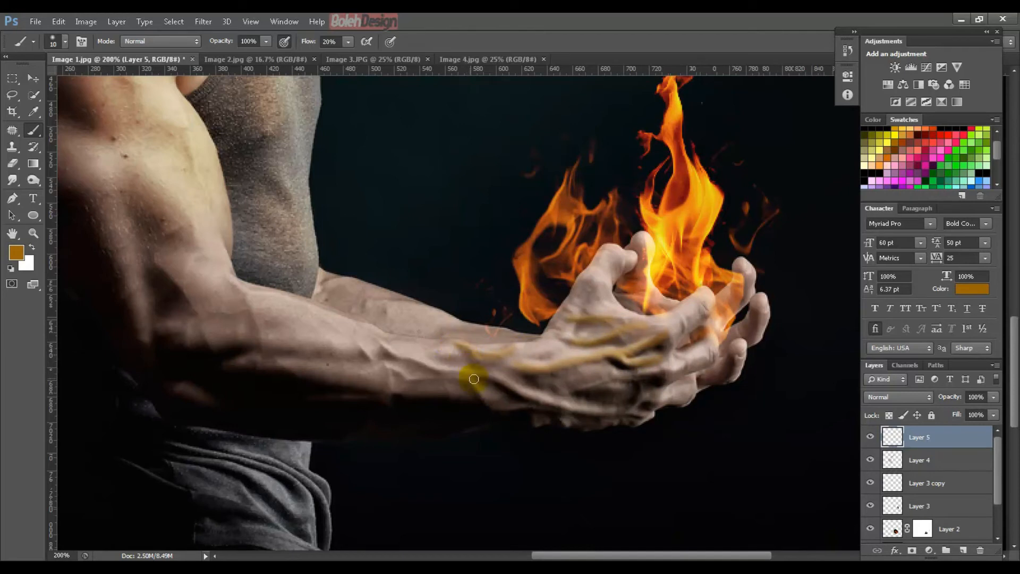
Step: Trace orange lines along the veins of both forearms and the lower edge of the near hand
{"action": "left_click_drag", "start_coordinate": [380, 340], "coordinate": [435, 373]}
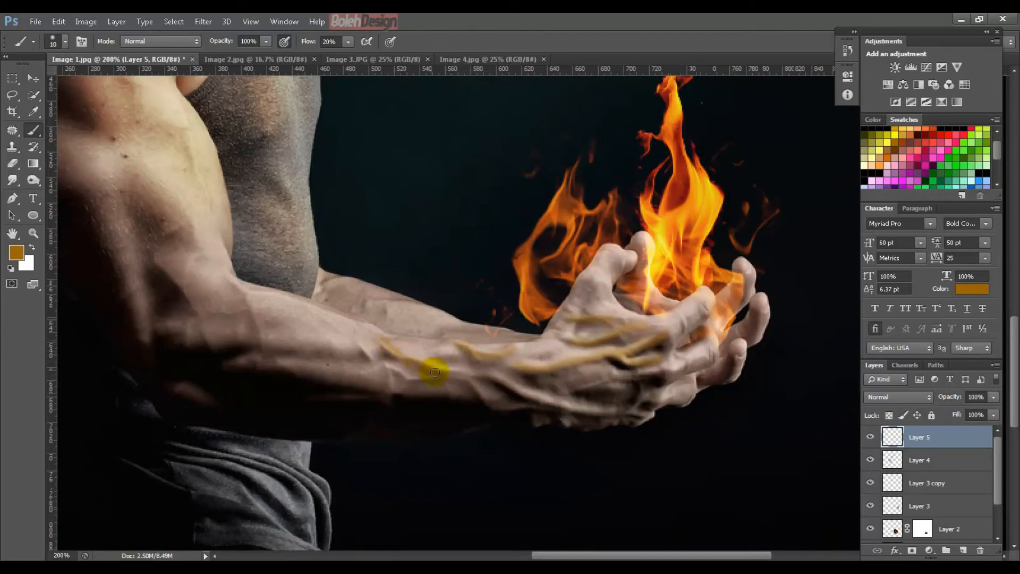
{"action": "mouse_move", "coordinate": [493, 399]}
{"action": "left_mouse_down"}
{"action": "mouse_move", "coordinate": [583, 412]}
{"action": "mouse_move", "coordinate": [657, 413]}
{"action": "mouse_move", "coordinate": [679, 385]}
{"action": "mouse_move", "coordinate": [643, 388]}
{"action": "mouse_move", "coordinate": [633, 412]}
{"action": "mouse_move", "coordinate": [574, 424]}
{"action": "mouse_move", "coordinate": [467, 383]}
{"action": "mouse_move", "coordinate": [586, 387]}
{"action": "mouse_move", "coordinate": [703, 375]}
{"action": "mouse_move", "coordinate": [714, 360]}
{"action": "mouse_move", "coordinate": [687, 373]}
{"action": "mouse_move", "coordinate": [679, 336]}
{"action": "left_mouse_up"}
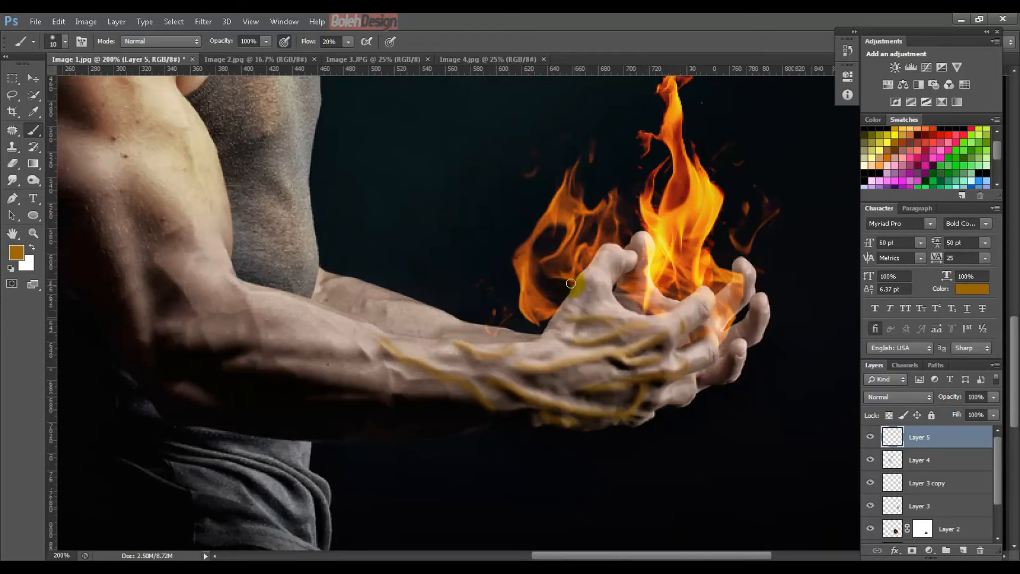
{"action": "mouse_move", "coordinate": [430, 381]}
{"action": "left_mouse_down"}
{"action": "mouse_move", "coordinate": [356, 357]}
{"action": "mouse_move", "coordinate": [365, 358]}
{"action": "mouse_move", "coordinate": [339, 329]}
{"action": "left_mouse_up"}
{"action": "left_click_drag", "start_coordinate": [401, 398], "coordinate": [284, 396]}
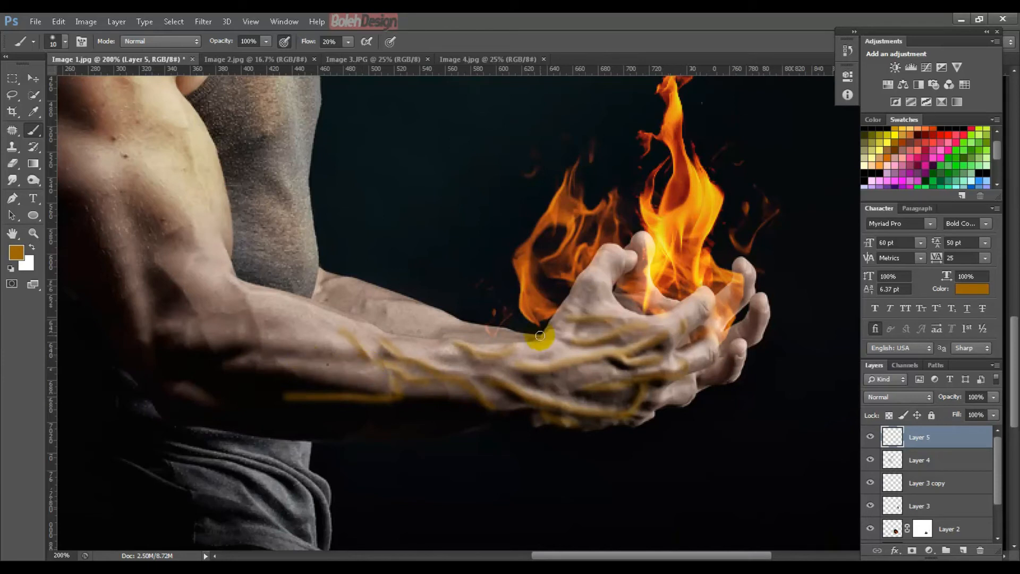
{"action": "mouse_move", "coordinate": [418, 306]}
{"action": "left_mouse_down"}
{"action": "mouse_move", "coordinate": [359, 299]}
{"action": "mouse_move", "coordinate": [391, 304]}
{"action": "mouse_move", "coordinate": [385, 315]}
{"action": "mouse_move", "coordinate": [360, 284]}
{"action": "mouse_move", "coordinate": [317, 281]}
{"action": "left_mouse_up"}
{"action": "mouse_move", "coordinate": [484, 351]}
{"action": "left_mouse_down"}
{"action": "mouse_move", "coordinate": [451, 336]}
{"action": "mouse_move", "coordinate": [501, 337]}
{"action": "left_mouse_up"}
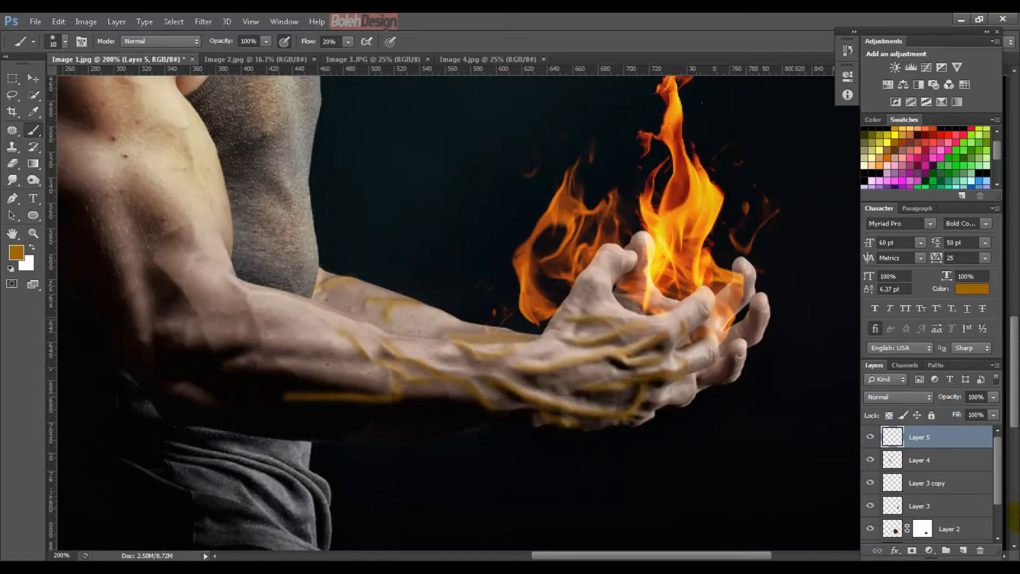
Step: Set the vein layer's blend mode to Color Dodge and its opacity to 70%, and check the whole figure
{"action": "left_click", "coordinate": [900, 399]}
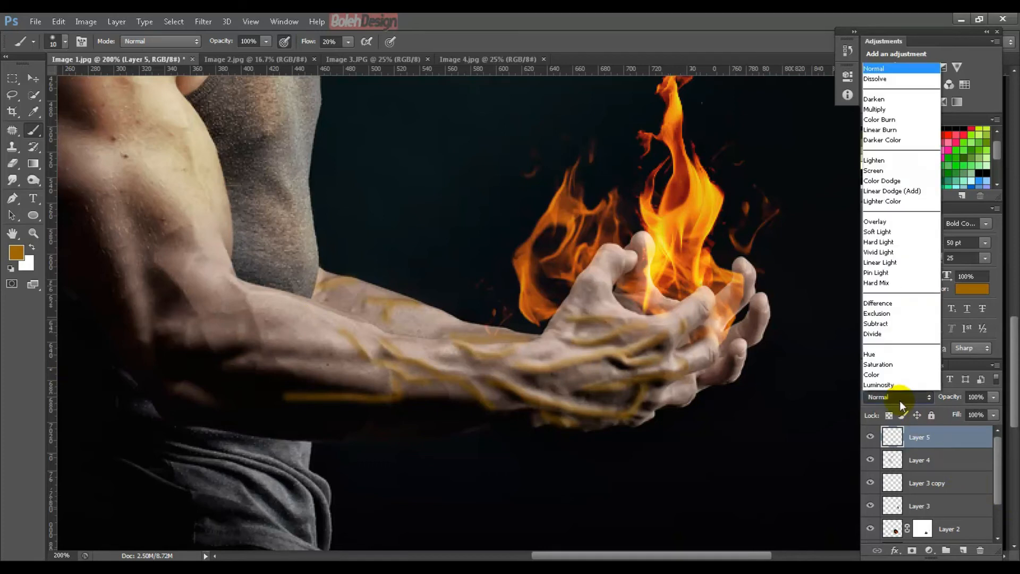
{"action": "left_click", "coordinate": [906, 181]}
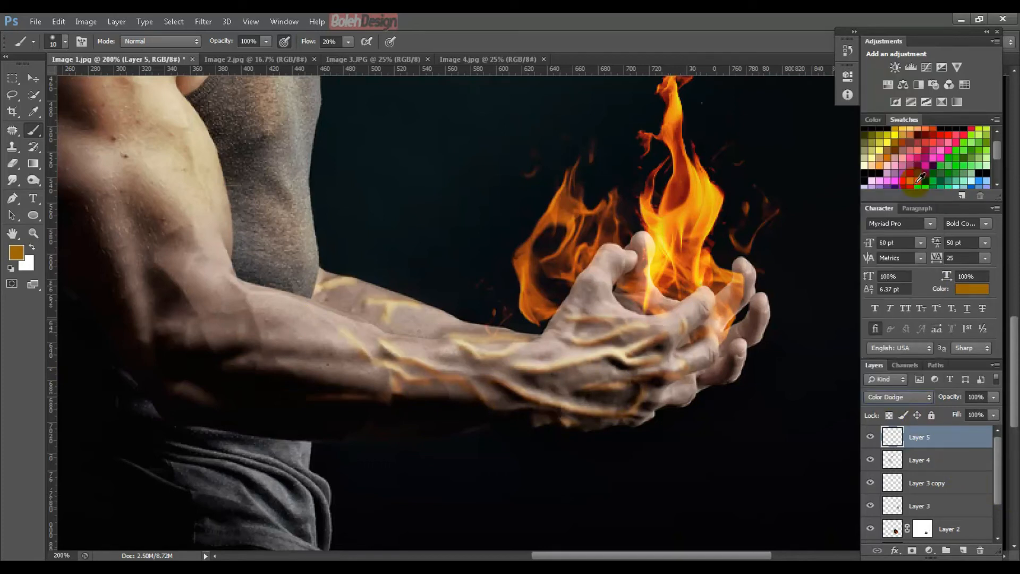
{"action": "left_click", "coordinate": [975, 397]}
{"action": "type", "text": "70"}
{"action": "key", "text": "Return"}
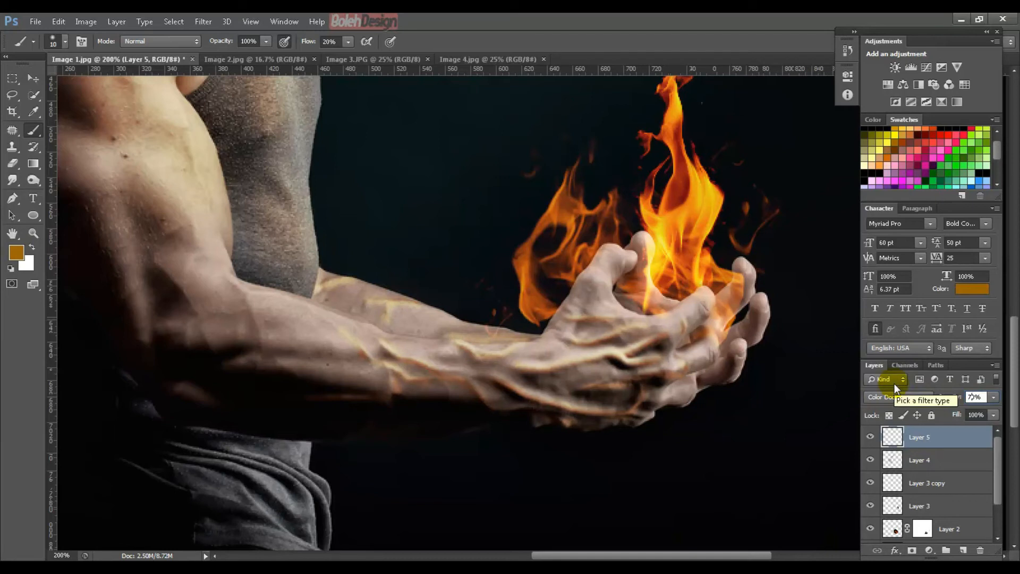
{"action": "left_click", "coordinate": [32, 78]}
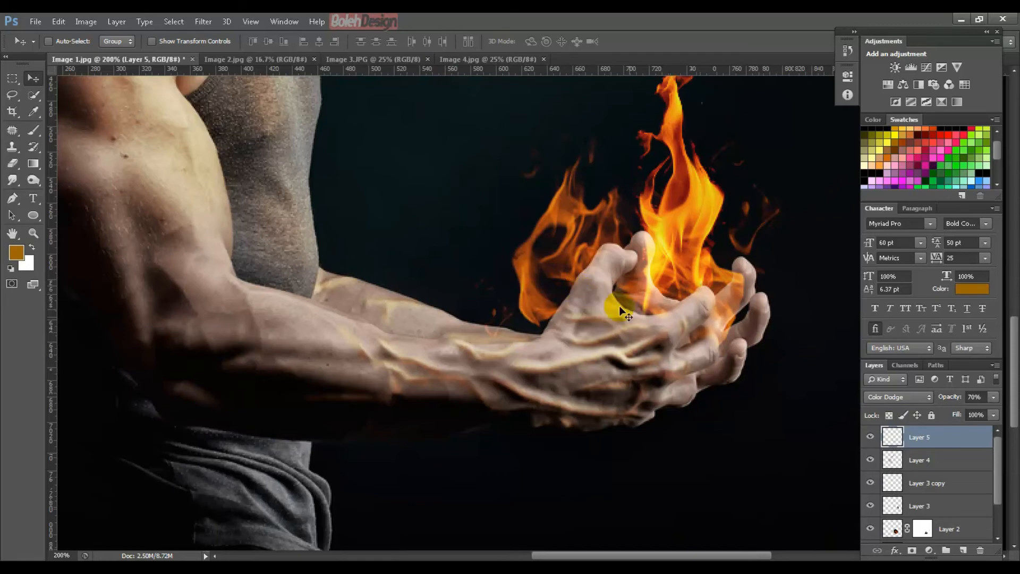
{"action": "key", "text": "ctrl+minus"}
{"action": "key", "text": "ctrl+minus"}
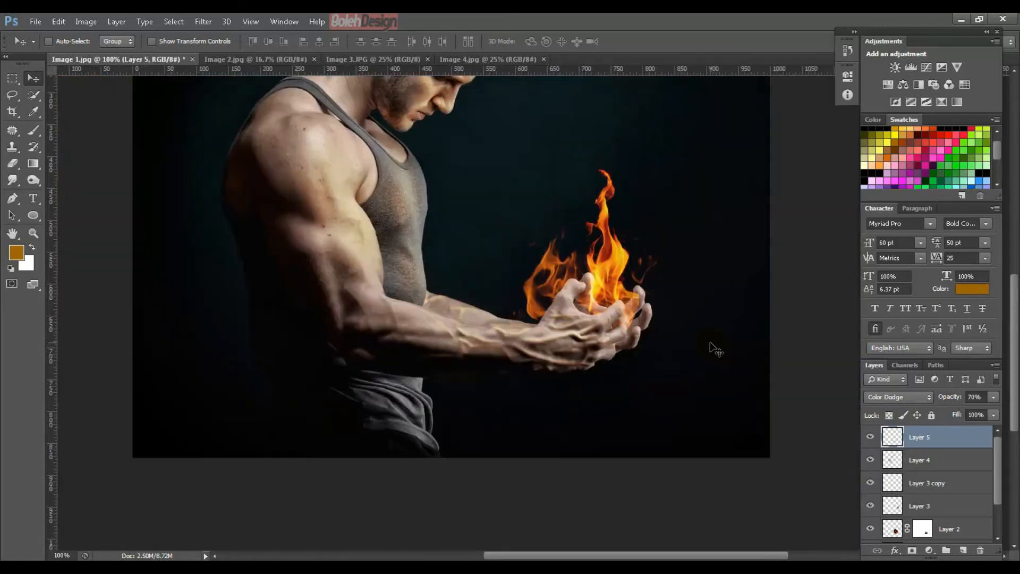
{"action": "key", "text": "ctrl+plus"}
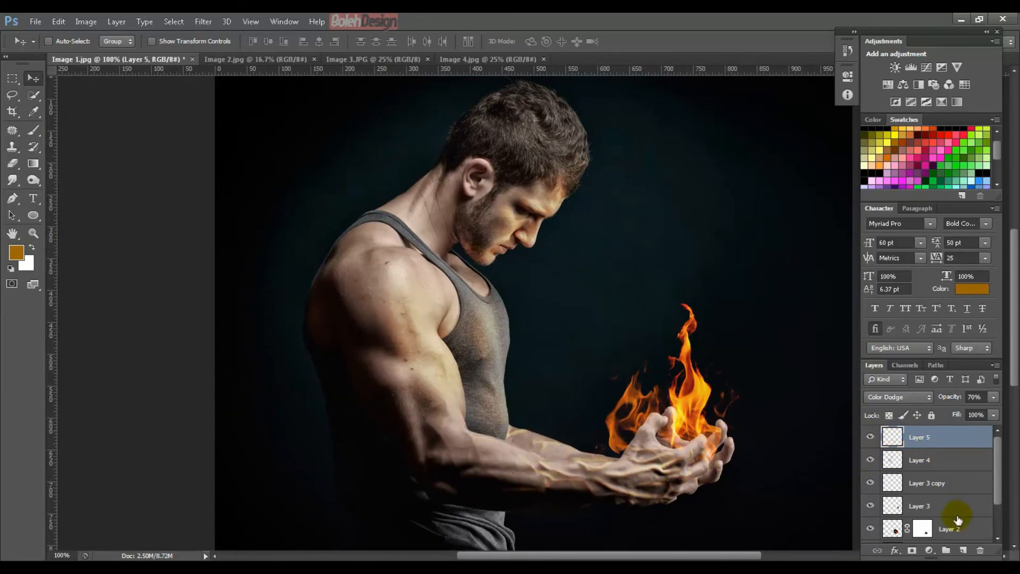
Step: Create a new layer in Overlay mode, filled with the overlay-neutral 50% gray
{"action": "left_click", "coordinate": [109, 18]}
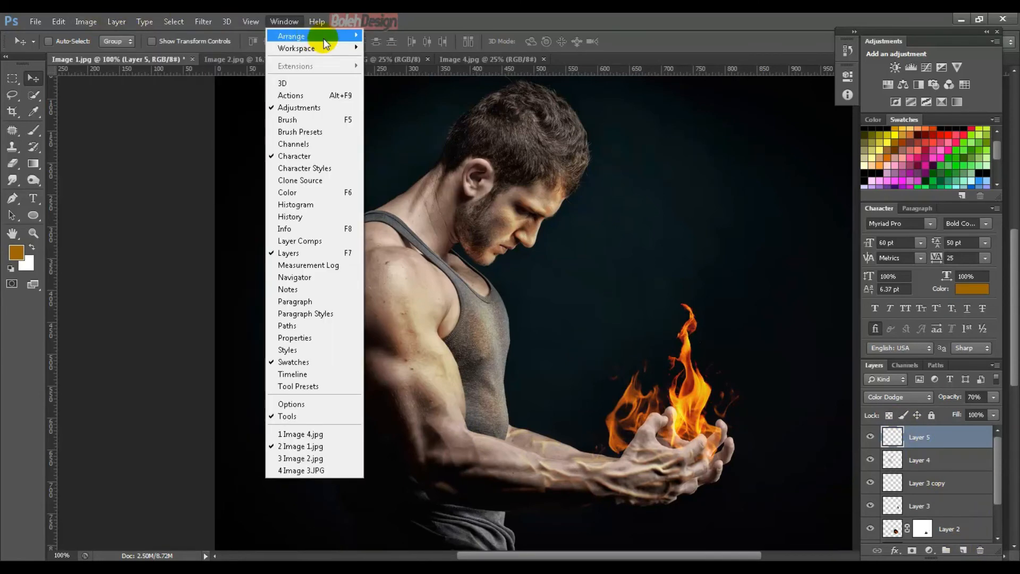
{"action": "mouse_move", "coordinate": [85, 21]}
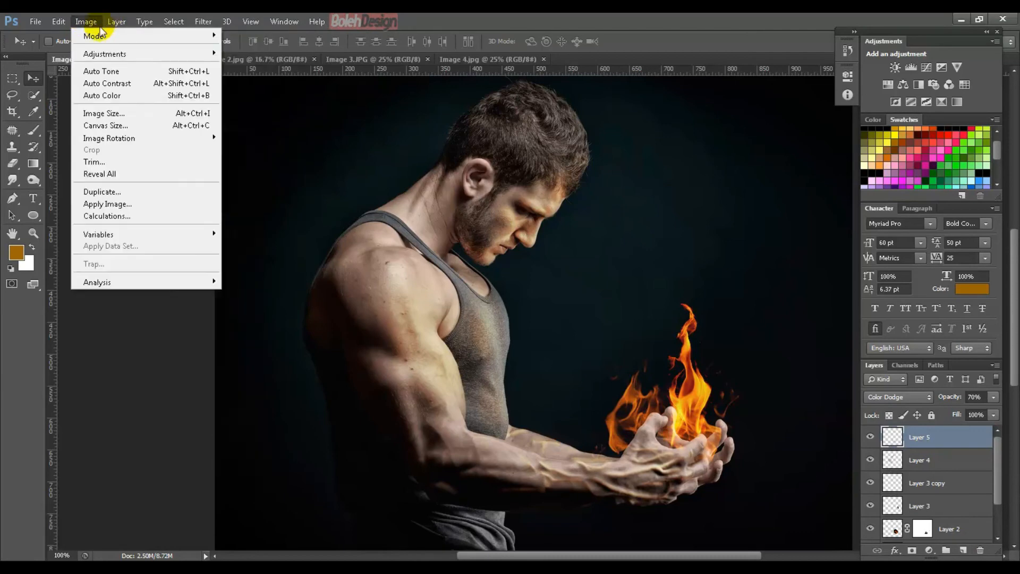
{"action": "mouse_move", "coordinate": [116, 21]}
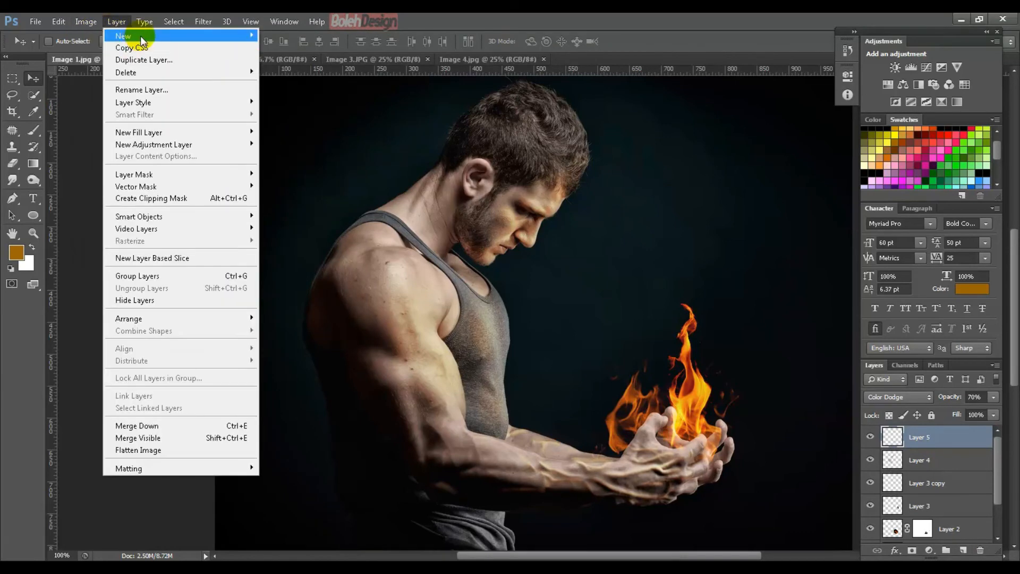
{"action": "mouse_move", "coordinate": [137, 35]}
{"action": "left_click", "coordinate": [289, 38]}
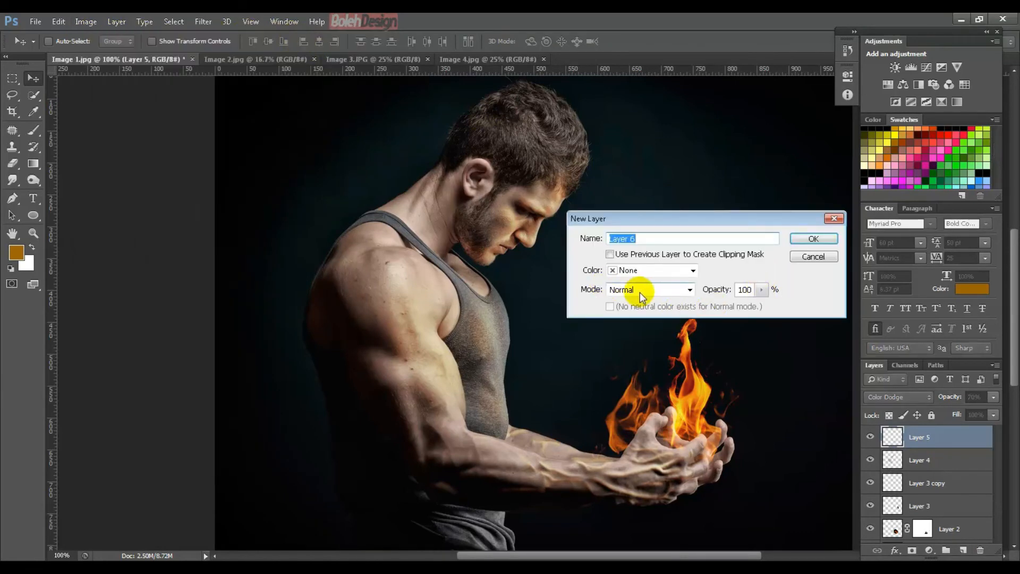
{"action": "left_click", "coordinate": [644, 290]}
{"action": "left_click", "coordinate": [630, 174]}
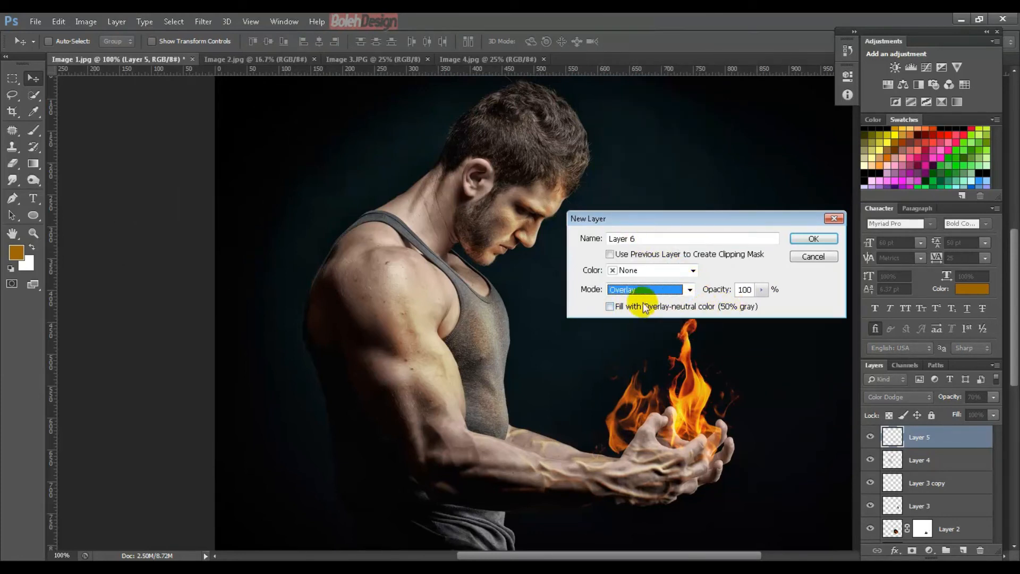
{"action": "left_click", "coordinate": [626, 309]}
{"action": "left_click", "coordinate": [832, 240]}
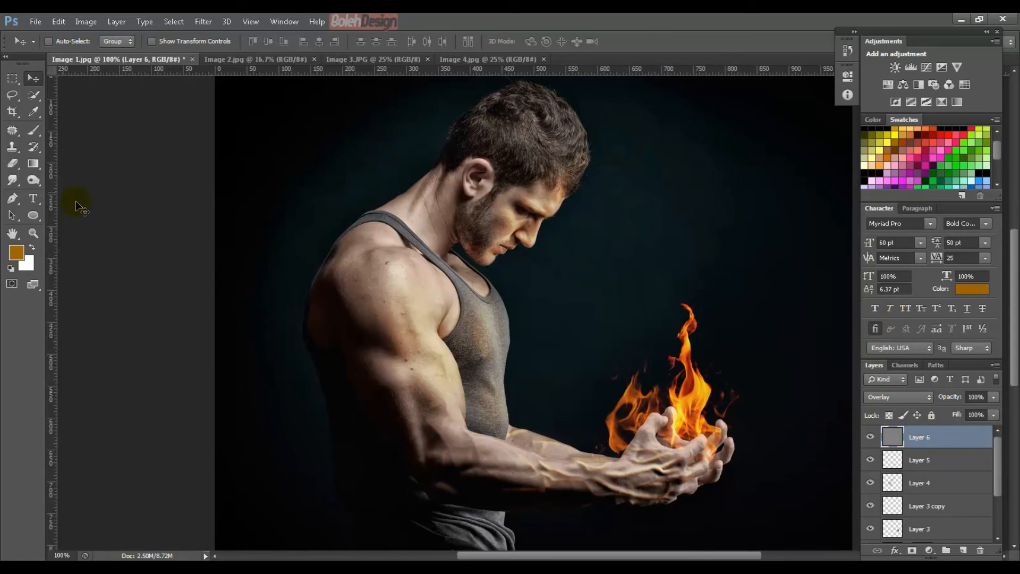
Step: Burn the shadow around the armpit crease with a 60 px brush, using the Midtones range at 20% exposure
{"action": "left_click", "coordinate": [39, 182]}
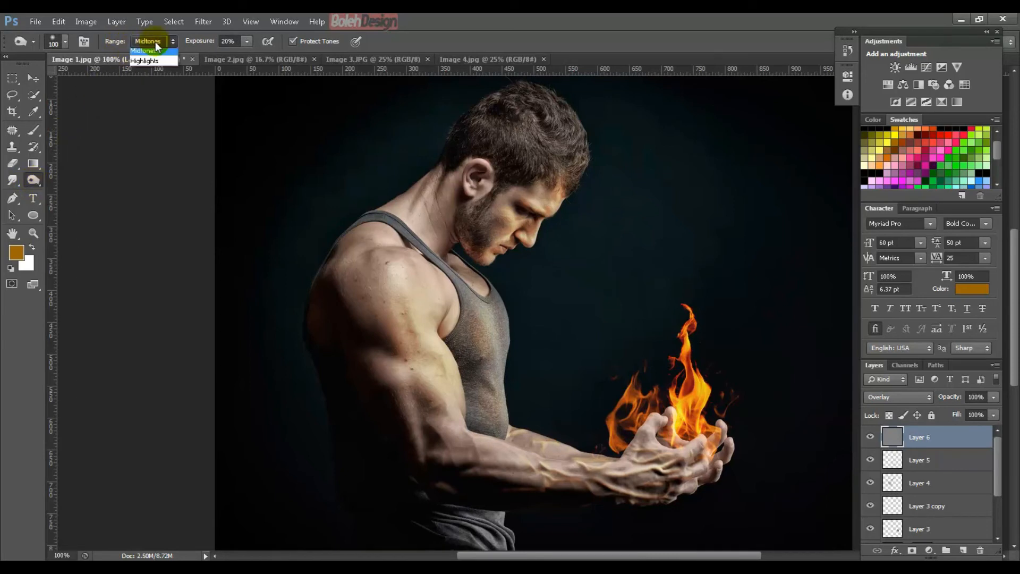
{"action": "left_click", "coordinate": [145, 62]}
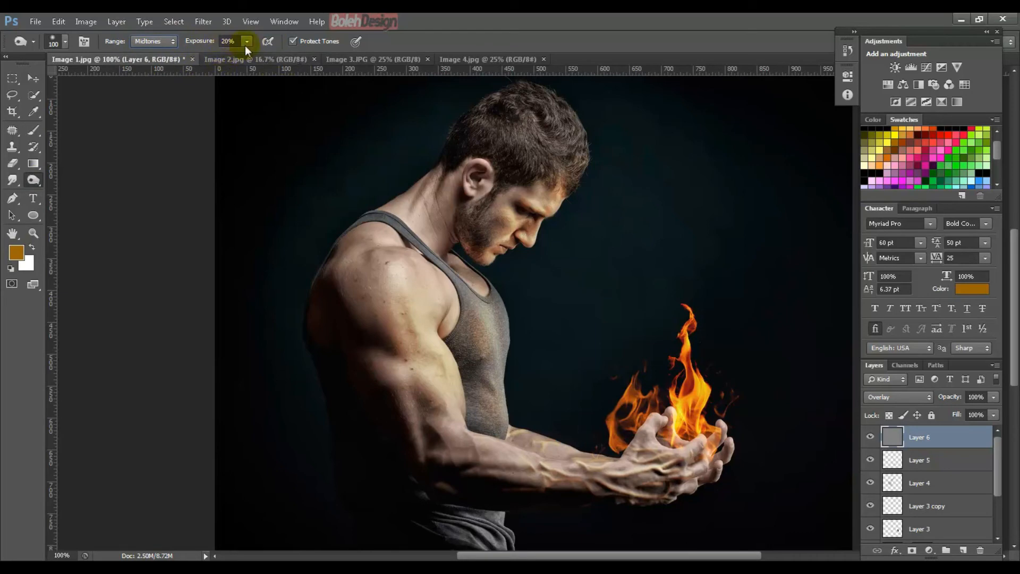
{"action": "key", "text": "ctrl+plus"}
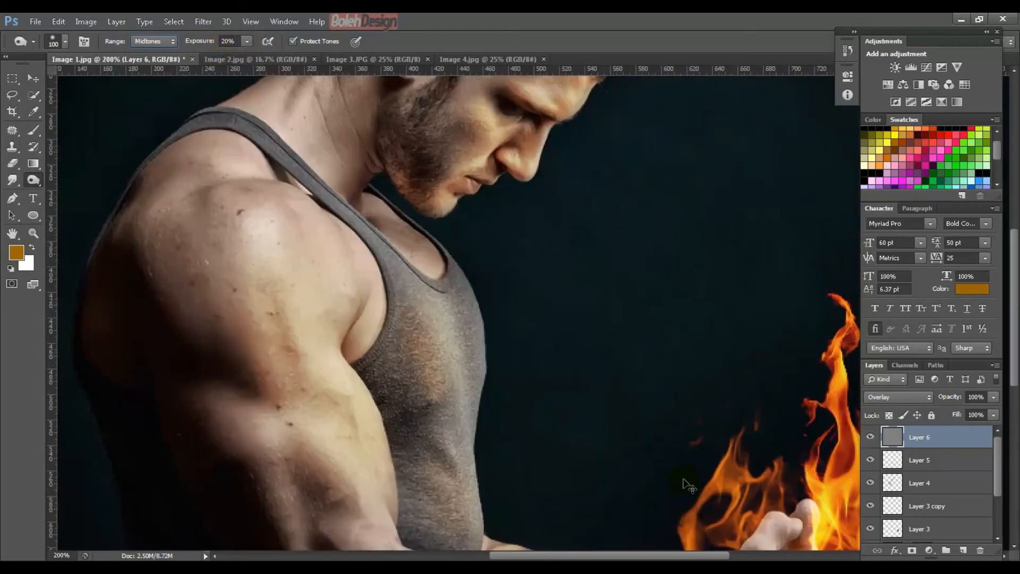
{"action": "scroll", "coordinate": [352, 360], "scroll_direction": "down", "scroll_amount": 5}
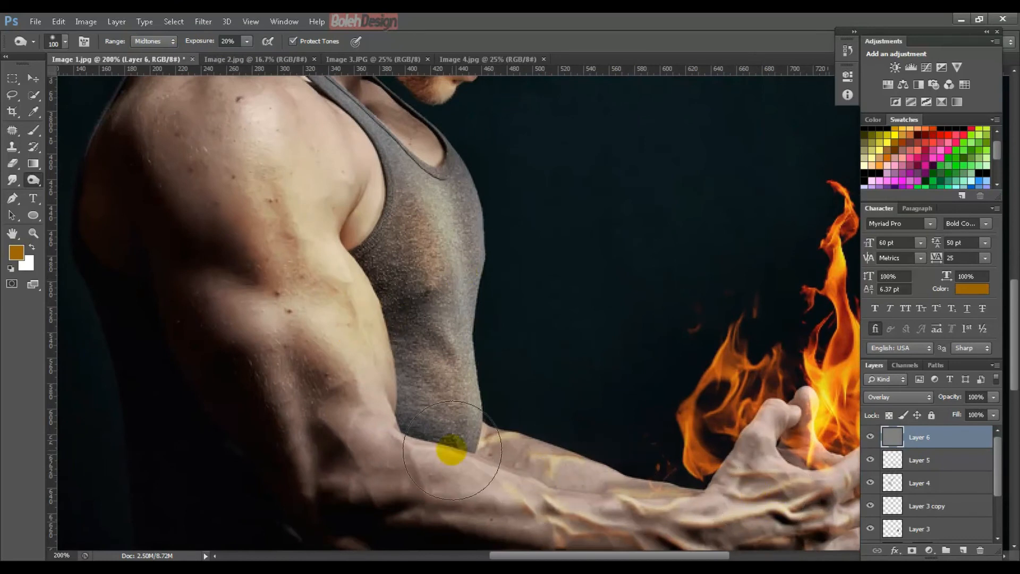
{"action": "key", "text": "bracketleft"}
{"action": "key", "text": "bracketleft"}
{"action": "key", "text": "bracketleft"}
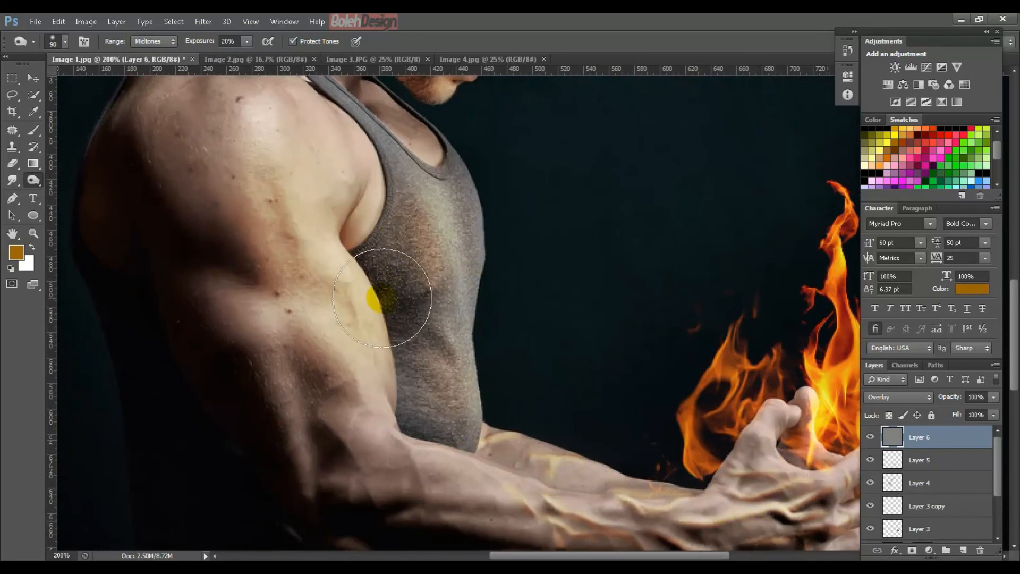
{"action": "key", "text": "bracketleft"}
{"action": "mouse_move", "coordinate": [369, 222]}
{"action": "left_mouse_down"}
{"action": "mouse_move", "coordinate": [351, 246]}
{"action": "mouse_move", "coordinate": [366, 239]}
{"action": "mouse_move", "coordinate": [400, 295]}
{"action": "mouse_move", "coordinate": [414, 402]}
{"action": "mouse_move", "coordinate": [412, 291]}
{"action": "mouse_move", "coordinate": [362, 166]}
{"action": "mouse_move", "coordinate": [378, 219]}
{"action": "mouse_move", "coordinate": [371, 241]}
{"action": "mouse_move", "coordinate": [354, 187]}
{"action": "left_mouse_up"}
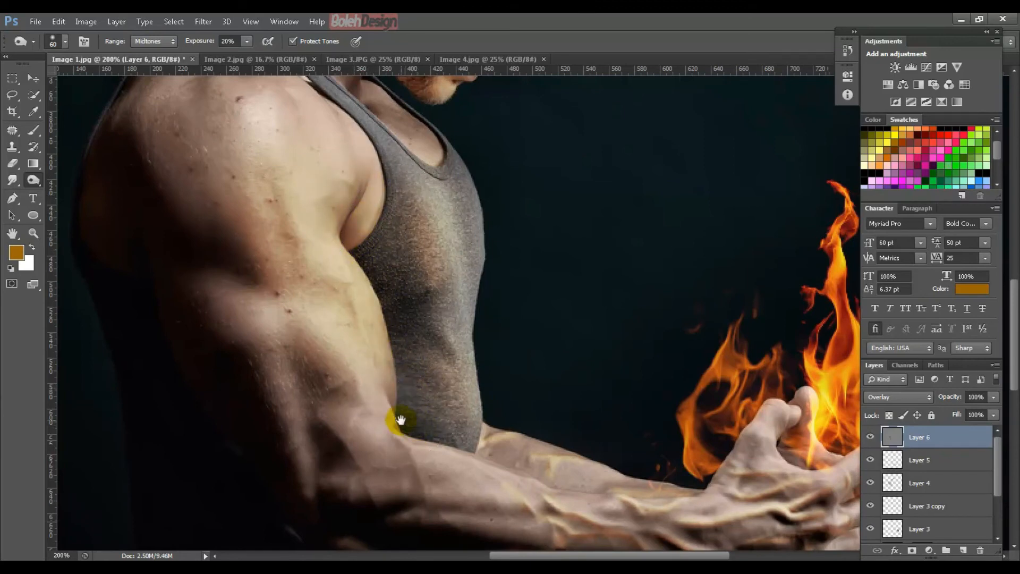
Step: Burn the shadows along the forearms and hands with the same brush on the gray Overlay layer
{"action": "left_click_drag", "start_coordinate": [396, 419], "coordinate": [394, 276]}
{"action": "mouse_move", "coordinate": [431, 323]}
{"action": "left_mouse_down"}
{"action": "mouse_move", "coordinate": [408, 307]}
{"action": "mouse_move", "coordinate": [410, 371]}
{"action": "mouse_move", "coordinate": [318, 355]}
{"action": "mouse_move", "coordinate": [316, 298]}
{"action": "mouse_move", "coordinate": [352, 360]}
{"action": "mouse_move", "coordinate": [312, 354]}
{"action": "left_mouse_up"}
{"action": "mouse_move", "coordinate": [654, 409]}
{"action": "left_mouse_down"}
{"action": "mouse_move", "coordinate": [724, 410]}
{"action": "mouse_move", "coordinate": [676, 375]}
{"action": "mouse_move", "coordinate": [743, 335]}
{"action": "mouse_move", "coordinate": [567, 335]}
{"action": "mouse_move", "coordinate": [497, 316]}
{"action": "left_mouse_up"}
{"action": "left_click_drag", "start_coordinate": [749, 398], "coordinate": [549, 360]}
{"action": "mouse_move", "coordinate": [626, 303]}
{"action": "left_mouse_down"}
{"action": "mouse_move", "coordinate": [593, 274]}
{"action": "mouse_move", "coordinate": [578, 230]}
{"action": "mouse_move", "coordinate": [593, 286]}
{"action": "mouse_move", "coordinate": [633, 318]}
{"action": "mouse_move", "coordinate": [692, 264]}
{"action": "mouse_move", "coordinate": [692, 316]}
{"action": "mouse_move", "coordinate": [688, 279]}
{"action": "mouse_move", "coordinate": [660, 351]}
{"action": "mouse_move", "coordinate": [568, 397]}
{"action": "mouse_move", "coordinate": [662, 335]}
{"action": "mouse_move", "coordinate": [575, 302]}
{"action": "mouse_move", "coordinate": [606, 250]}
{"action": "mouse_move", "coordinate": [581, 234]}
{"action": "mouse_move", "coordinate": [457, 306]}
{"action": "mouse_move", "coordinate": [317, 269]}
{"action": "left_mouse_up"}
{"action": "left_click_drag", "start_coordinate": [232, 205], "coordinate": [444, 401]}
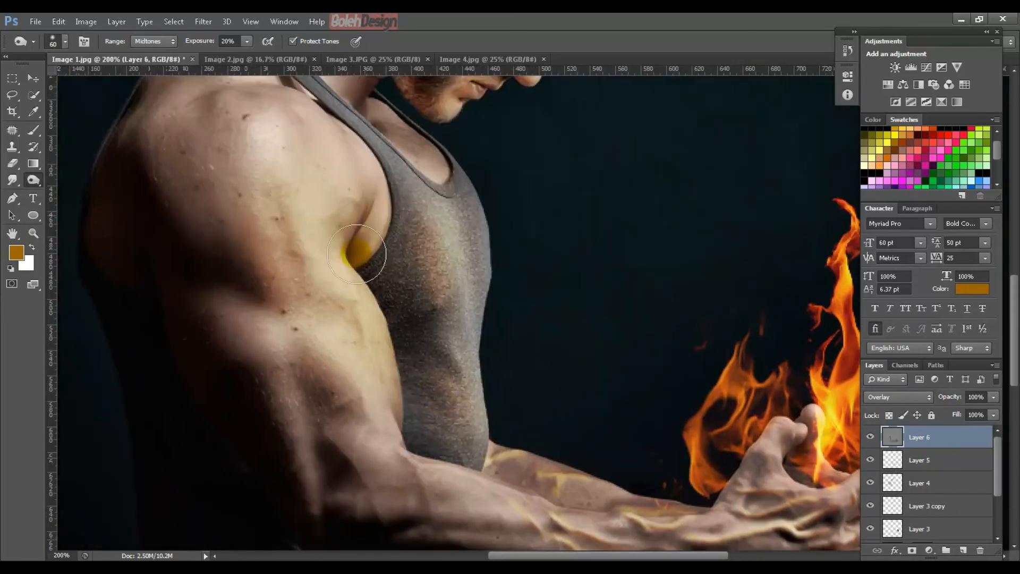
Step: Continue burning the shadows over the shoulder, neck and head on the gray Overlay layer
{"action": "mouse_move", "coordinate": [389, 218]}
{"action": "left_mouse_down"}
{"action": "mouse_move", "coordinate": [501, 353]}
{"action": "mouse_move", "coordinate": [421, 268]}
{"action": "mouse_move", "coordinate": [375, 257]}
{"action": "mouse_move", "coordinate": [416, 287]}
{"action": "mouse_move", "coordinate": [312, 275]}
{"action": "mouse_move", "coordinate": [273, 333]}
{"action": "mouse_move", "coordinate": [254, 331]}
{"action": "left_mouse_up"}
{"action": "mouse_move", "coordinate": [396, 196]}
{"action": "left_mouse_down"}
{"action": "mouse_move", "coordinate": [438, 161]}
{"action": "mouse_move", "coordinate": [409, 217]}
{"action": "mouse_move", "coordinate": [489, 216]}
{"action": "mouse_move", "coordinate": [430, 235]}
{"action": "mouse_move", "coordinate": [318, 323]}
{"action": "left_mouse_up"}
{"action": "mouse_move", "coordinate": [417, 221]}
{"action": "left_mouse_down"}
{"action": "mouse_move", "coordinate": [473, 184]}
{"action": "mouse_move", "coordinate": [411, 299]}
{"action": "mouse_move", "coordinate": [416, 346]}
{"action": "mouse_move", "coordinate": [553, 307]}
{"action": "mouse_move", "coordinate": [546, 270]}
{"action": "mouse_move", "coordinate": [520, 279]}
{"action": "mouse_move", "coordinate": [491, 268]}
{"action": "mouse_move", "coordinate": [509, 322]}
{"action": "mouse_move", "coordinate": [475, 349]}
{"action": "mouse_move", "coordinate": [531, 325]}
{"action": "mouse_move", "coordinate": [626, 204]}
{"action": "mouse_move", "coordinate": [535, 177]}
{"action": "left_mouse_up"}
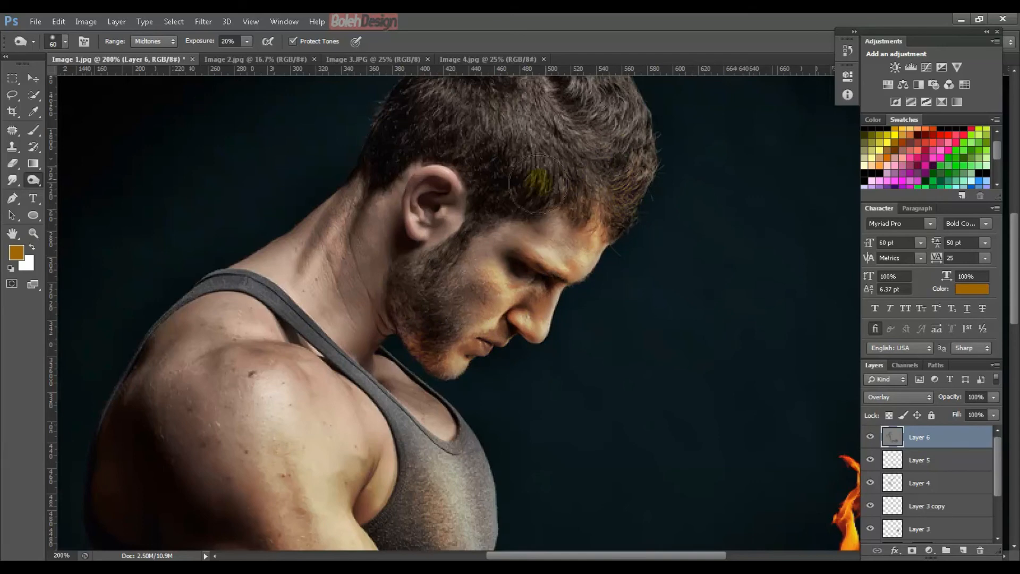
{"action": "left_click_drag", "start_coordinate": [421, 122], "coordinate": [423, 261]}
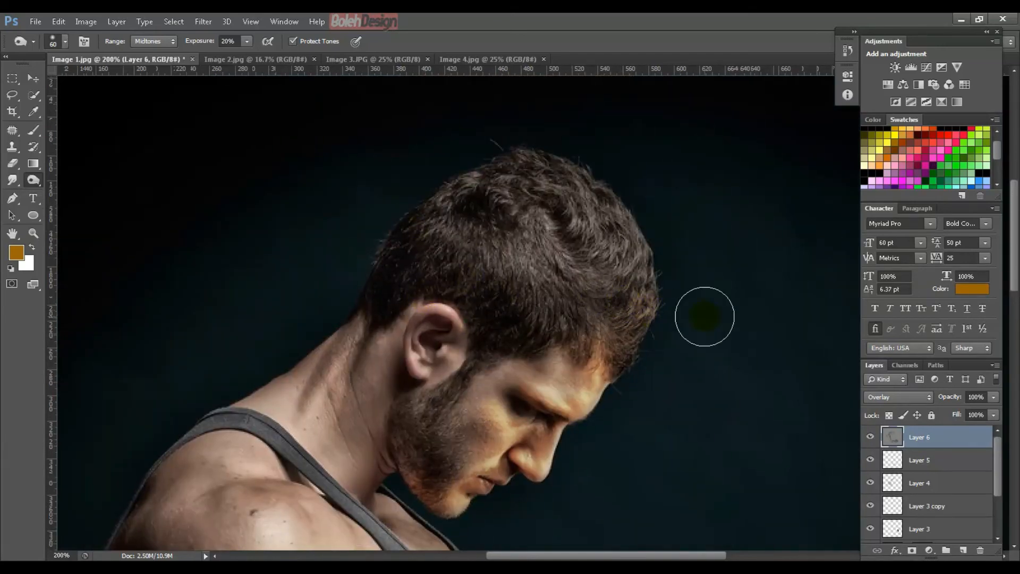
Step: Compare the man's shading with and without the burned gray Overlay layer
{"action": "key", "text": "ctrl+minus"}
{"action": "left_click_drag", "start_coordinate": [420, 464], "coordinate": [349, 314]}
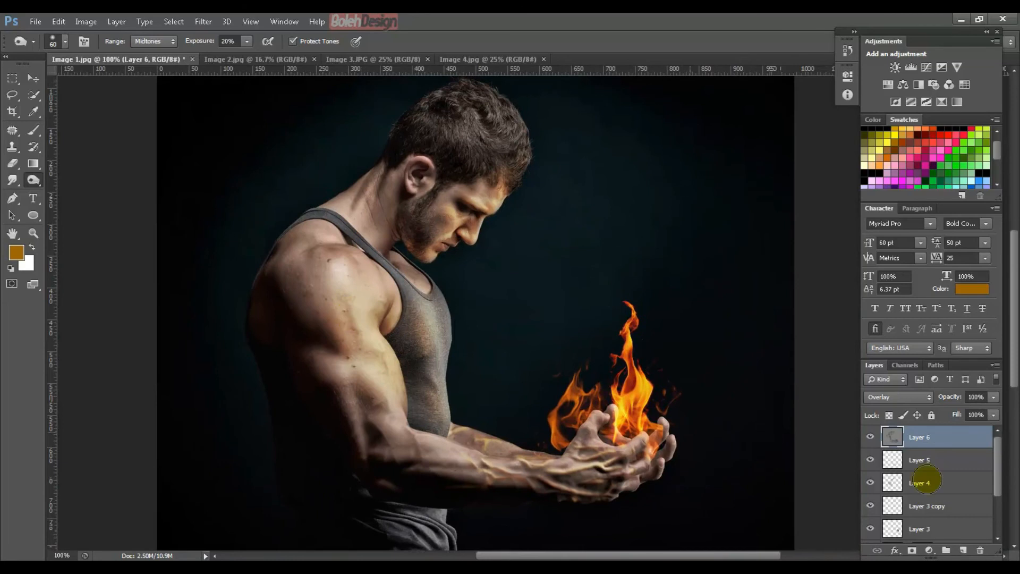
{"action": "left_click", "coordinate": [870, 437]}
{"action": "left_click", "coordinate": [870, 437]}
{"action": "left_click", "coordinate": [870, 436]}
{"action": "left_click", "coordinate": [870, 436]}
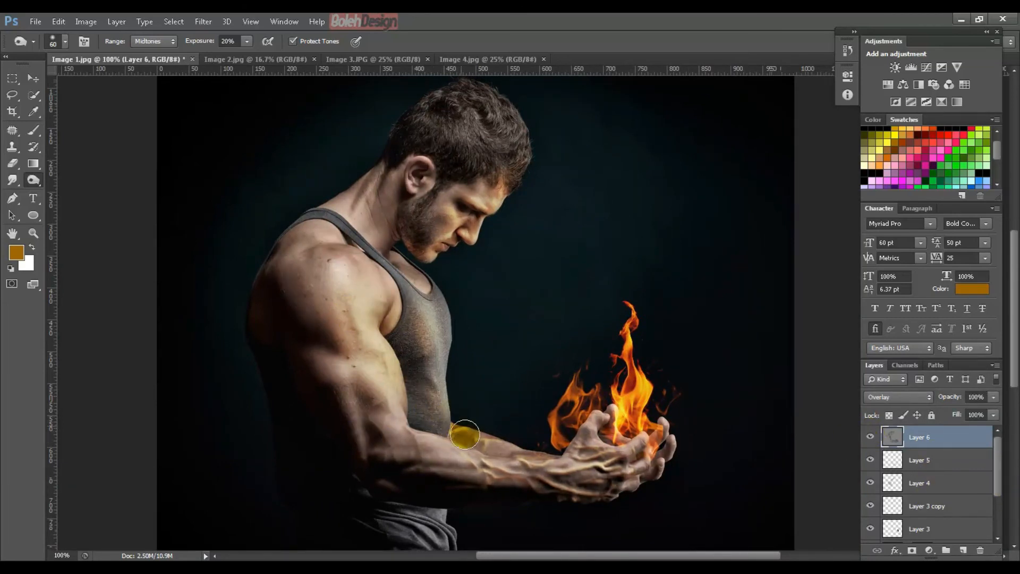
{"action": "left_click_drag", "start_coordinate": [465, 434], "coordinate": [541, 454]}
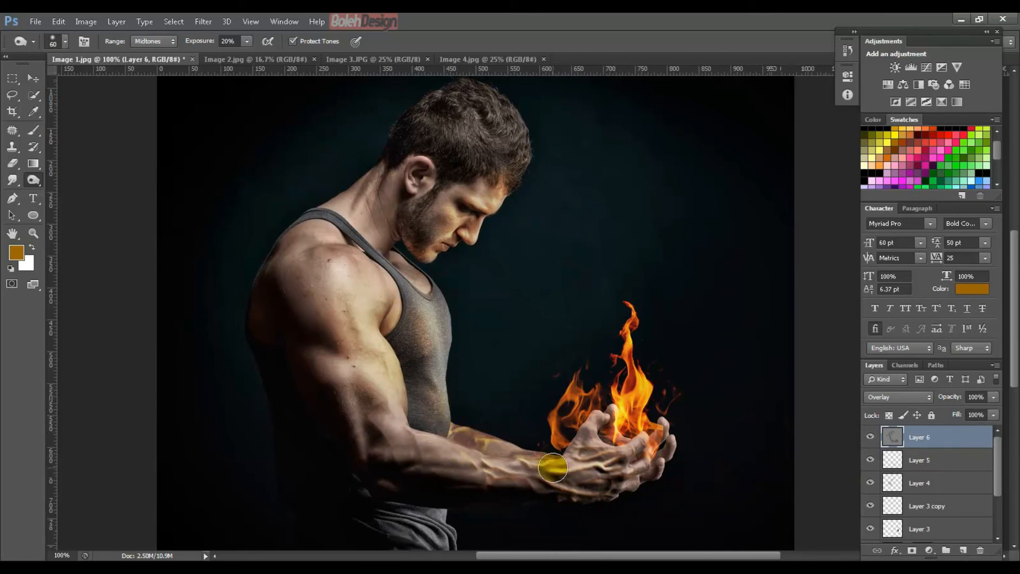
{"action": "left_click", "coordinate": [870, 437]}
{"action": "left_click", "coordinate": [870, 437]}
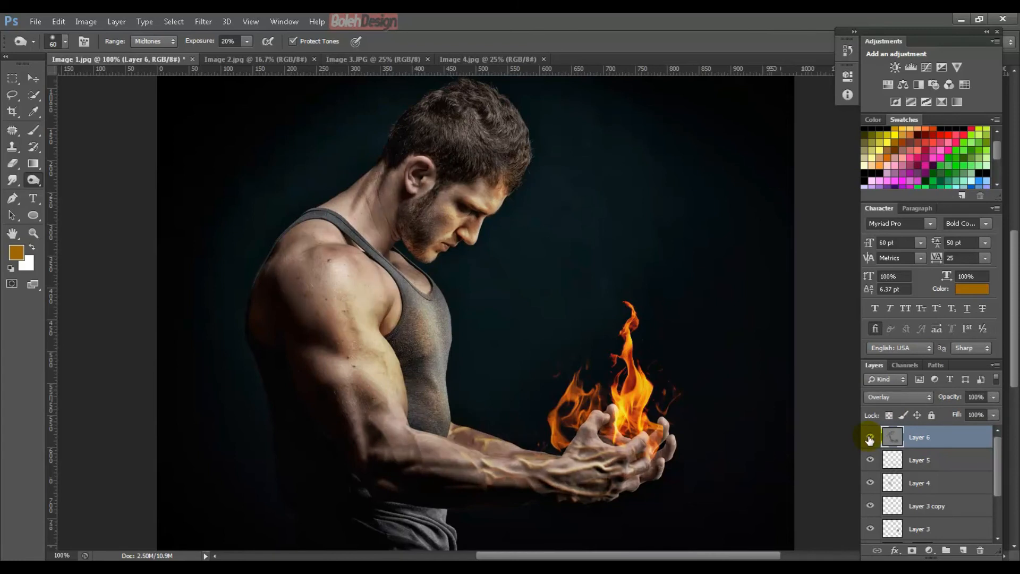
{"action": "left_click", "coordinate": [870, 438]}
{"action": "left_click", "coordinate": [869, 438]}
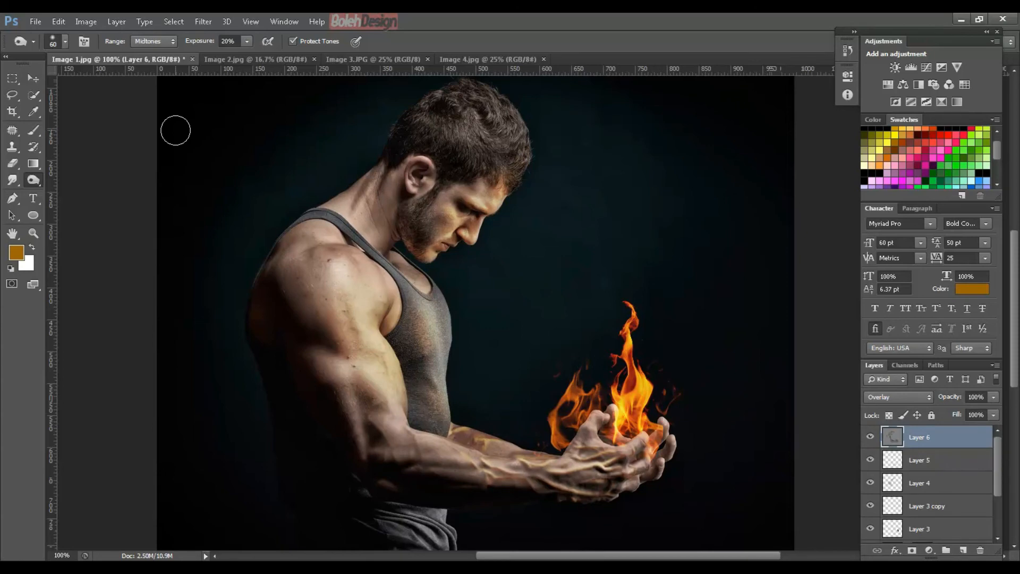
Step: Lasso the left smoke plume in Image 4.jpg and copy it into Image 1.jpg as a new layer
{"action": "left_click", "coordinate": [465, 63]}
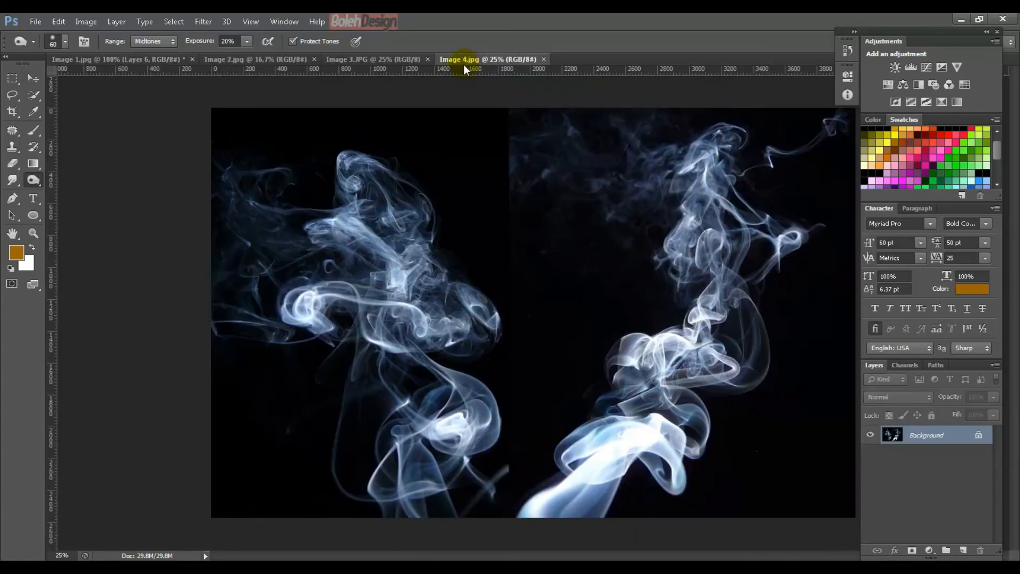
{"action": "left_click", "coordinate": [12, 98]}
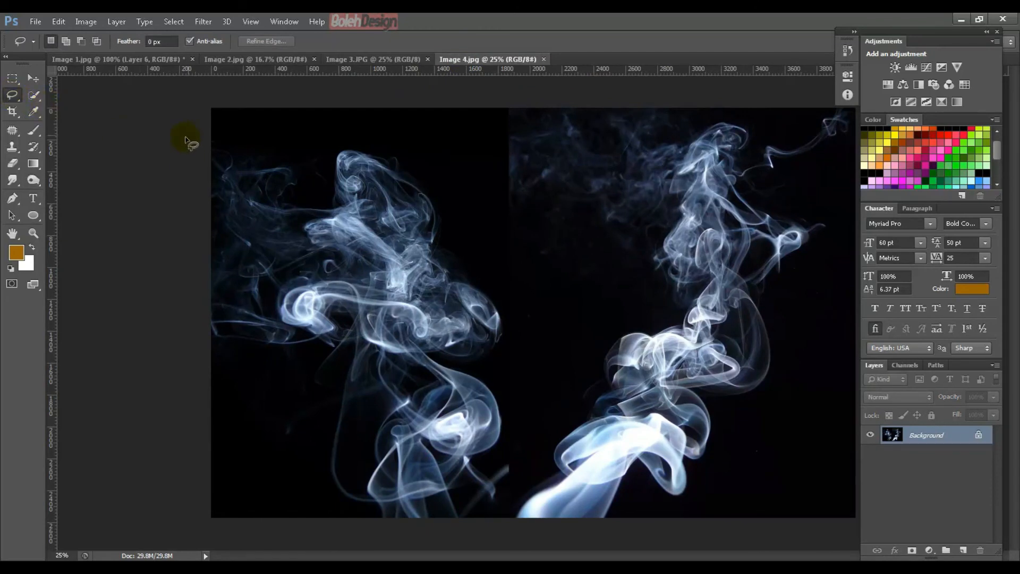
{"action": "left_click_drag", "start_coordinate": [211, 122], "coordinate": [410, 137]}
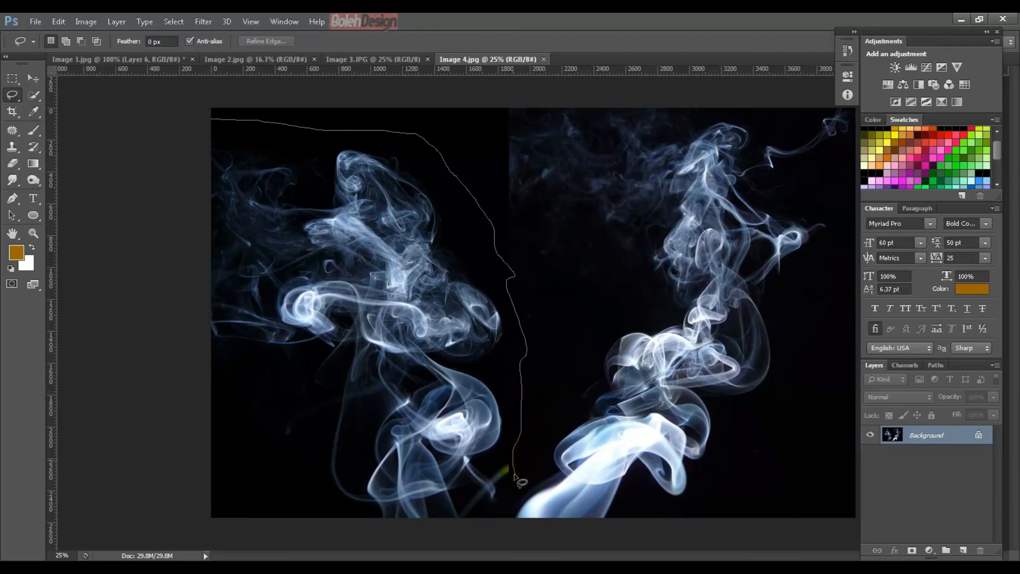
{"action": "mouse_move", "coordinate": [498, 522]}
{"action": "left_mouse_down"}
{"action": "mouse_move", "coordinate": [422, 541]}
{"action": "mouse_move", "coordinate": [296, 526]}
{"action": "mouse_move", "coordinate": [225, 451]}
{"action": "mouse_move", "coordinate": [163, 291]}
{"action": "mouse_move", "coordinate": [169, 117]}
{"action": "left_mouse_up"}
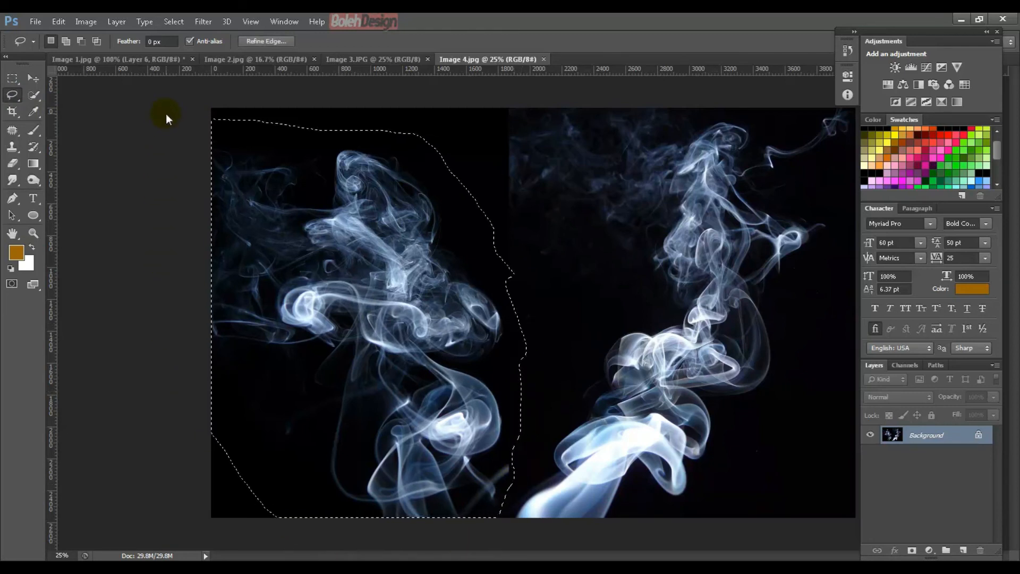
{"action": "left_click", "coordinate": [129, 59]}
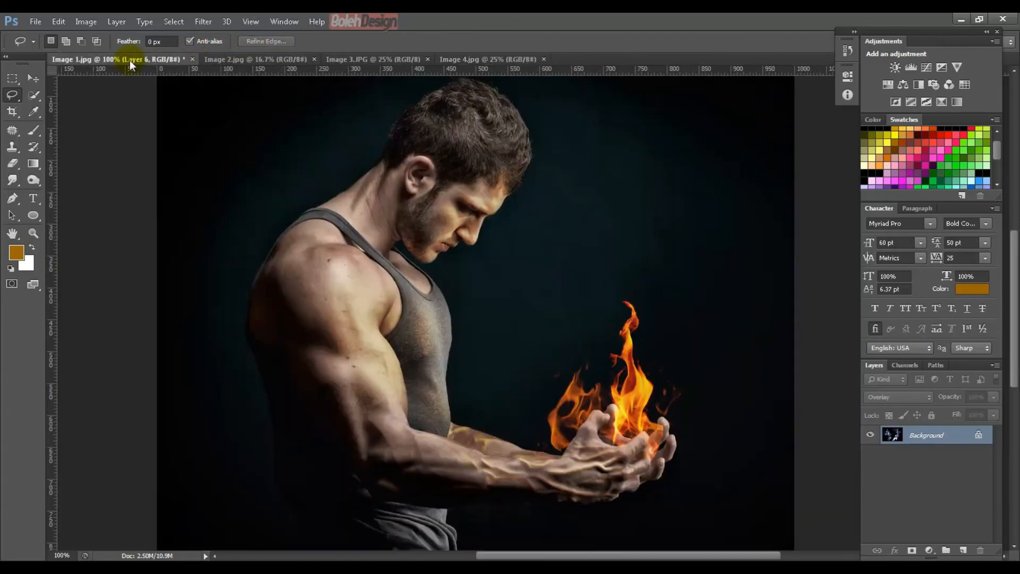
{"action": "key", "text": "ctrl+v"}
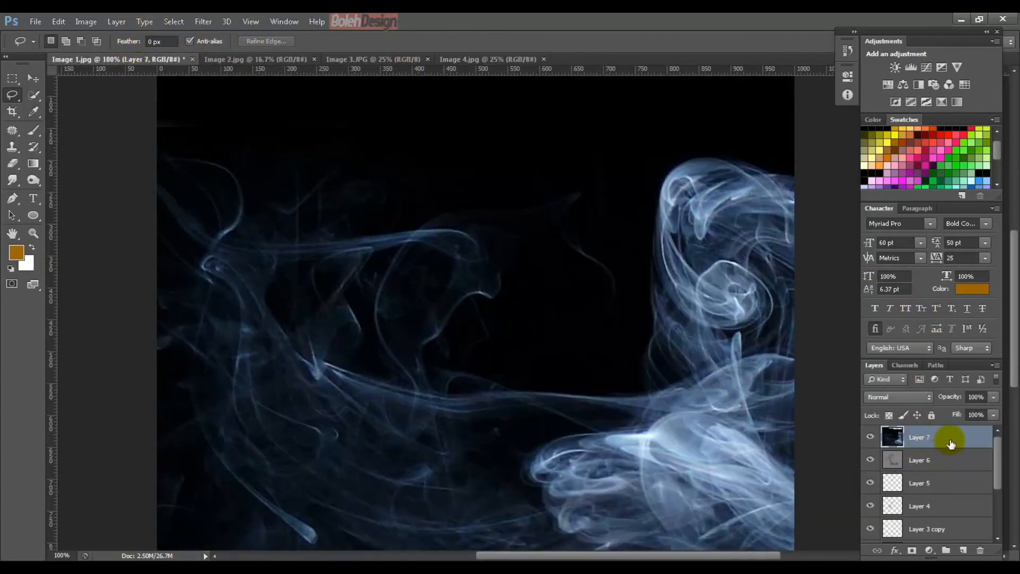
Step: Scale the smoke to about 15.8%, rotate it about 31° clockwise, and place it above the cupped hands
{"action": "key", "text": "ctrl+t"}
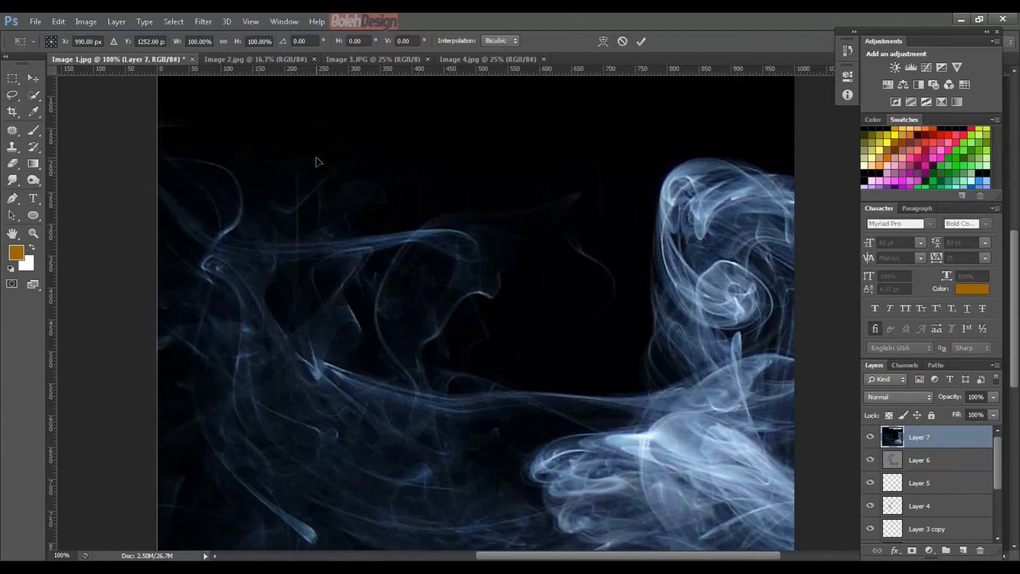
{"action": "left_click_drag", "start_coordinate": [318, 162], "coordinate": [329, 211]}
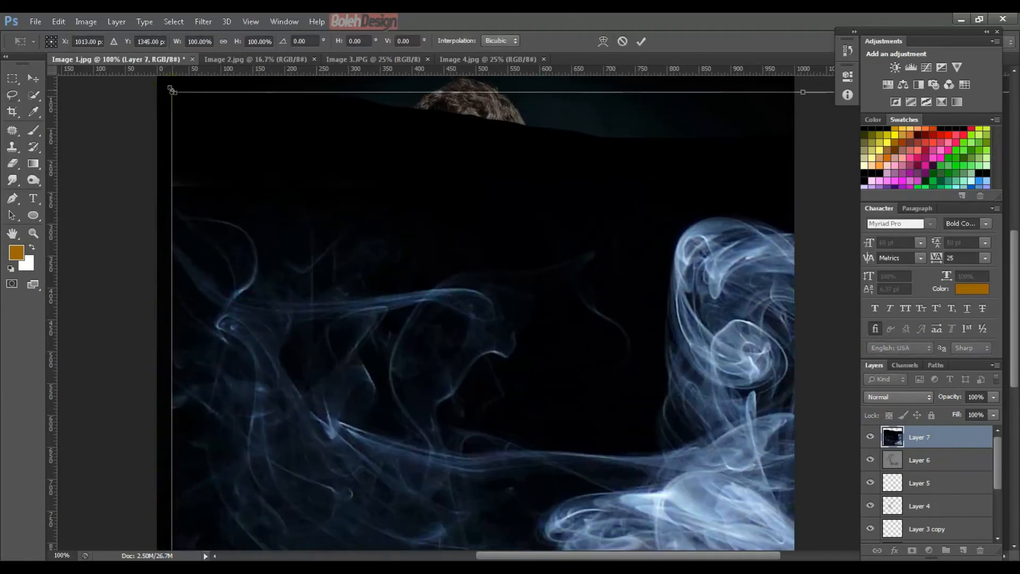
{"action": "left_click_drag", "start_coordinate": [171, 90], "coordinate": [534, 372]}
{"action": "left_click_drag", "start_coordinate": [581, 498], "coordinate": [289, 190]}
{"action": "left_click_drag", "start_coordinate": [158, 132], "coordinate": [310, 101]}
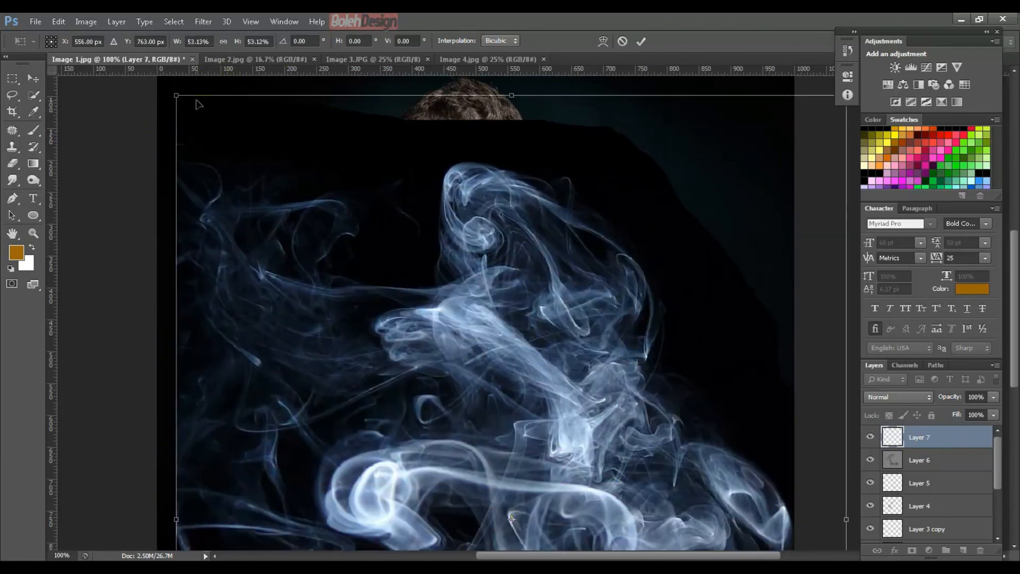
{"action": "left_click_drag", "start_coordinate": [179, 93], "coordinate": [427, 272]}
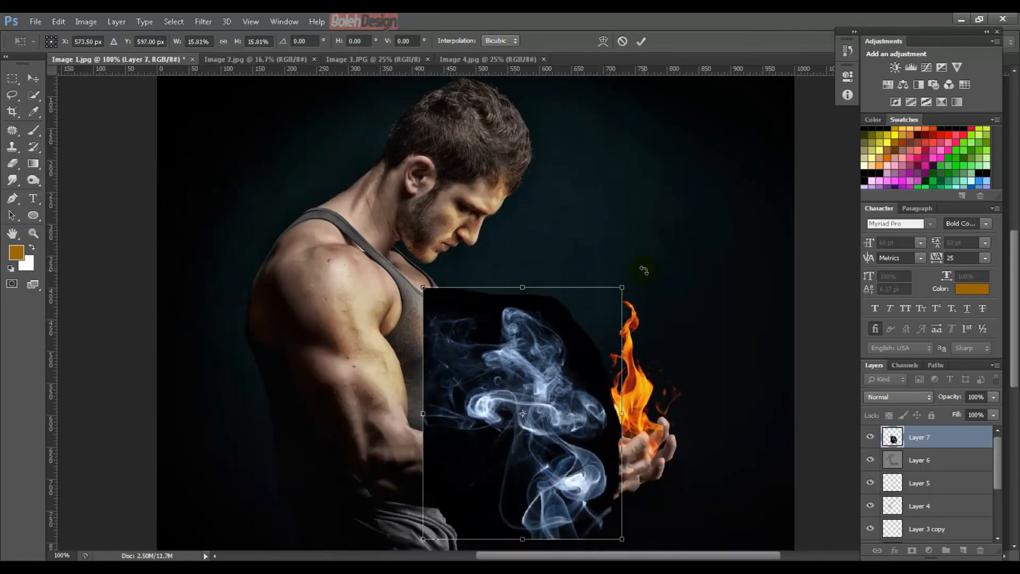
{"action": "left_click_drag", "start_coordinate": [644, 269], "coordinate": [670, 363]}
{"action": "mouse_move", "coordinate": [564, 354]}
{"action": "left_mouse_down"}
{"action": "mouse_move", "coordinate": [671, 219]}
{"action": "mouse_move", "coordinate": [633, 257]}
{"action": "left_mouse_up"}
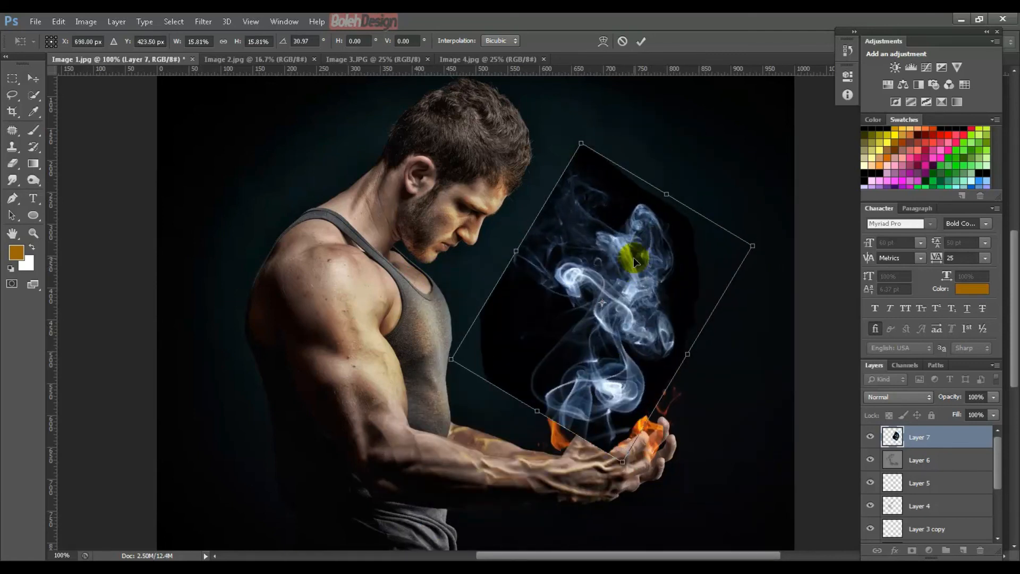
{"action": "key", "text": "Return"}
{"action": "key", "text": "l"}
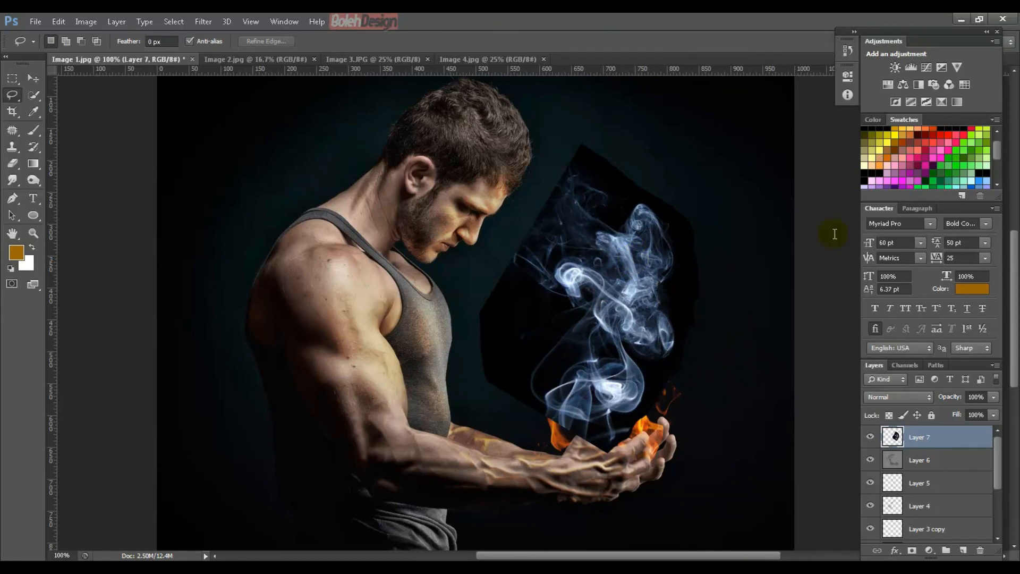
Step: Set the smoke layer's blend mode to Screen
{"action": "left_click", "coordinate": [910, 403]}
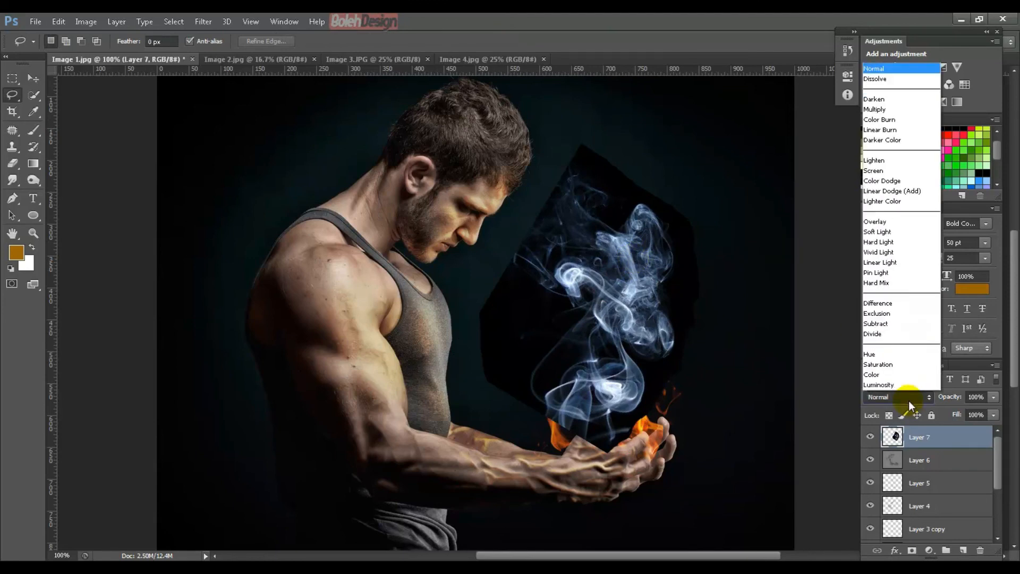
{"action": "left_click", "coordinate": [913, 440]}
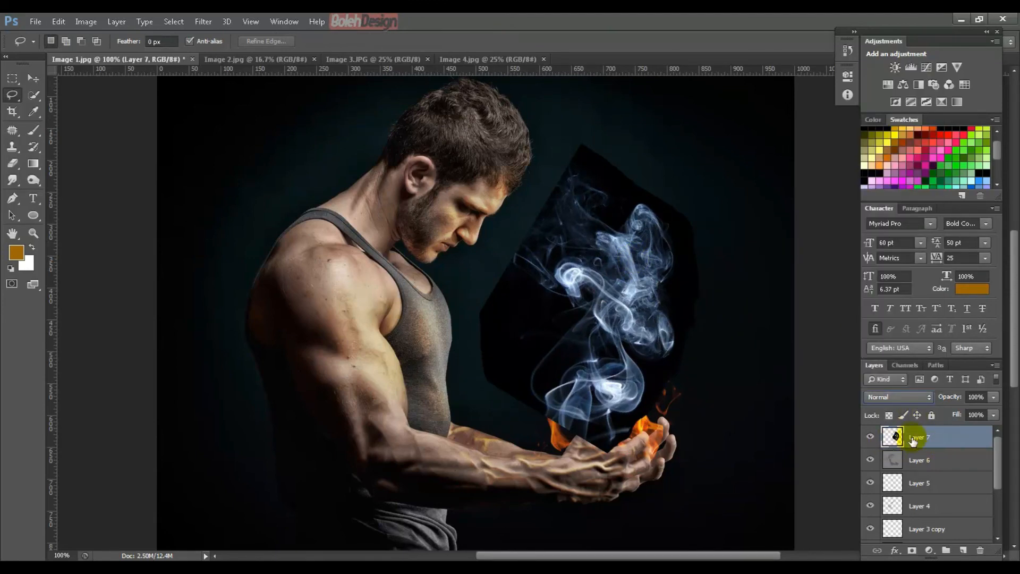
{"action": "left_click", "coordinate": [902, 397]}
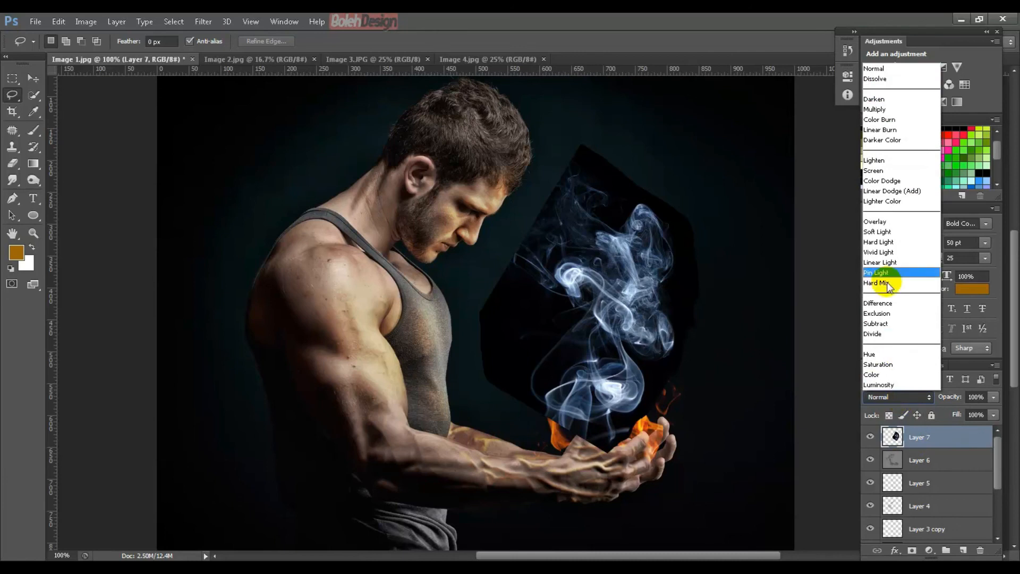
{"action": "left_click", "coordinate": [891, 170]}
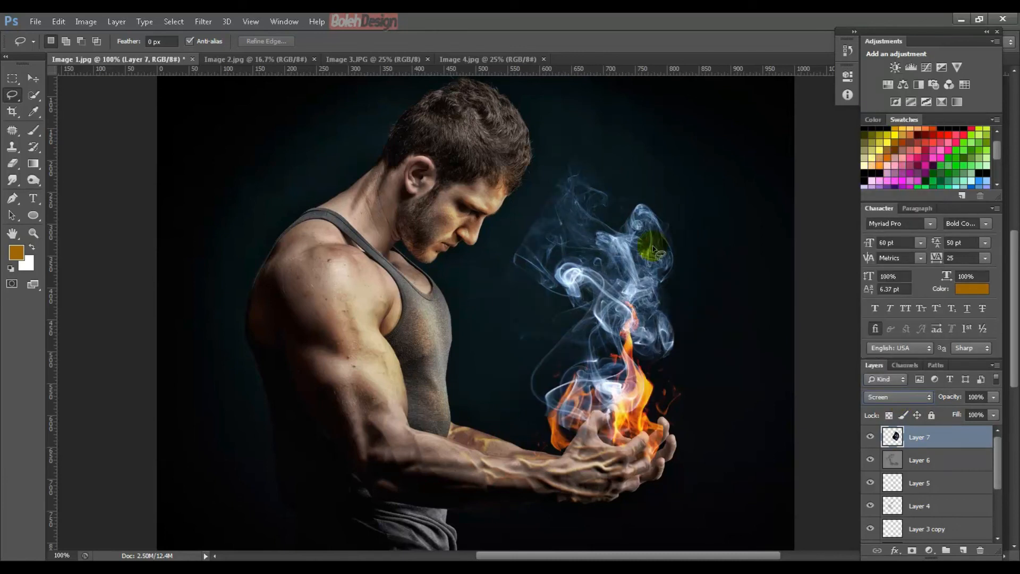
Step: Move the smoke slightly up and toward the man's face, over the flames
{"action": "left_click_drag", "start_coordinate": [631, 245], "coordinate": [621, 215]}
{"action": "key", "text": "ctrl+d"}
{"action": "left_click", "coordinate": [33, 77]}
{"action": "left_click_drag", "start_coordinate": [606, 268], "coordinate": [577, 181]}
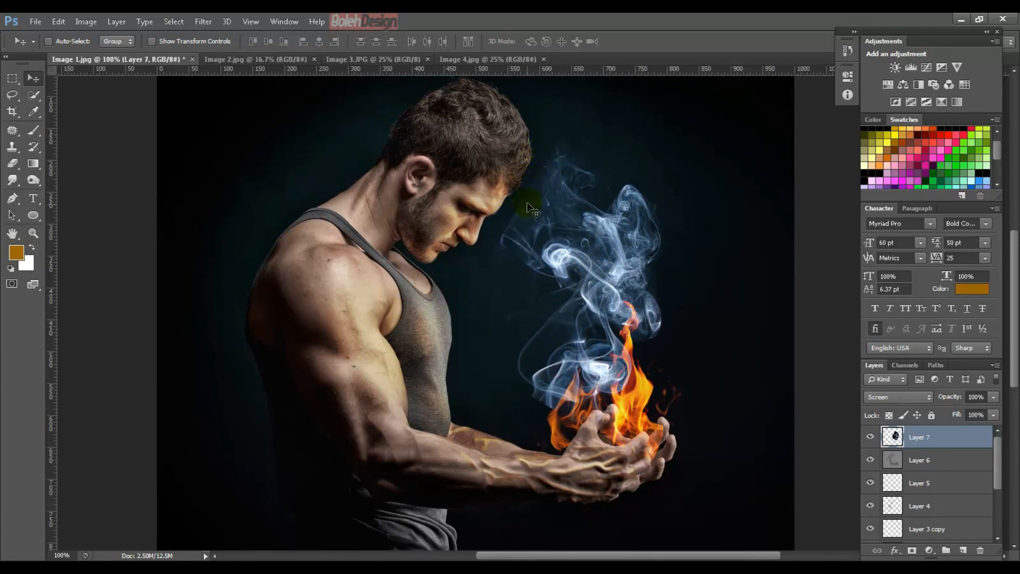
Step: Add a mask to the smoke layer and paint black over its stray wisps facing the man, using a 90 px brush at 47% flow
{"action": "left_click", "coordinate": [912, 439]}
{"action": "left_click", "coordinate": [910, 552]}
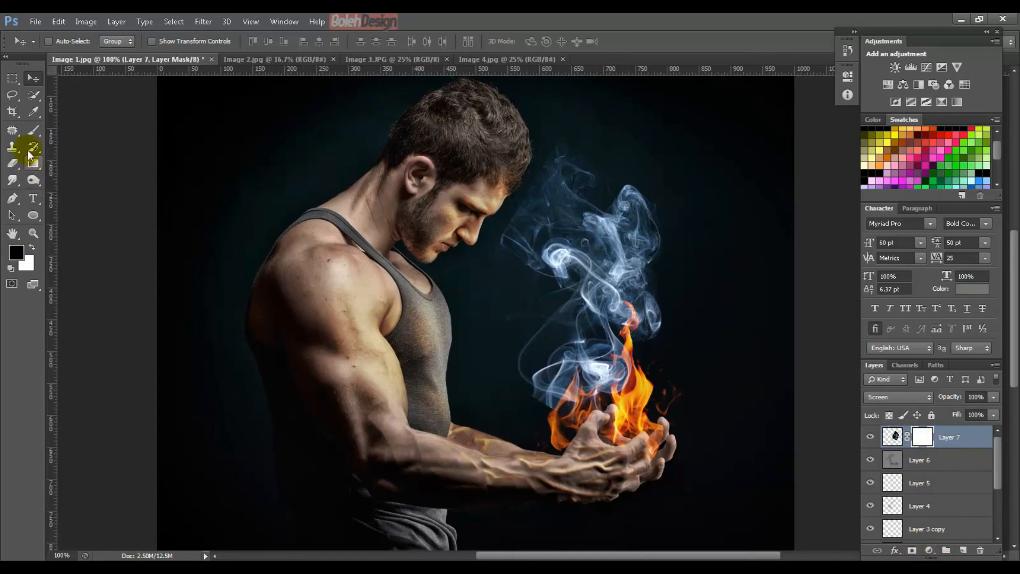
{"action": "left_click", "coordinate": [34, 132]}
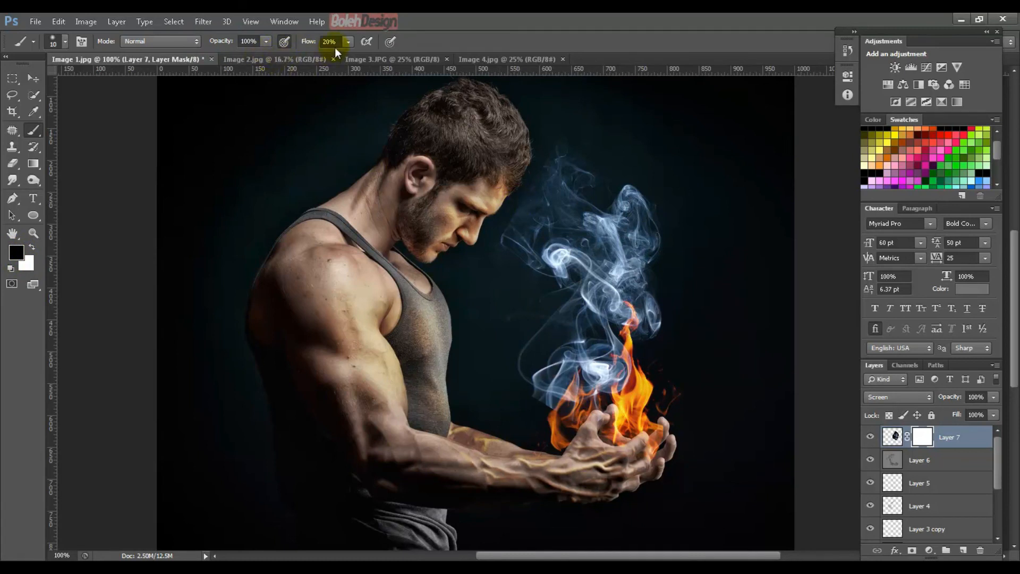
{"action": "left_click_drag", "start_coordinate": [304, 48], "coordinate": [314, 51]}
{"action": "key", "text": "bracketright"}
{"action": "key", "text": "bracketright"}
{"action": "key", "text": "bracketright"}
{"action": "key", "text": "bracketright"}
{"action": "key", "text": "bracketright"}
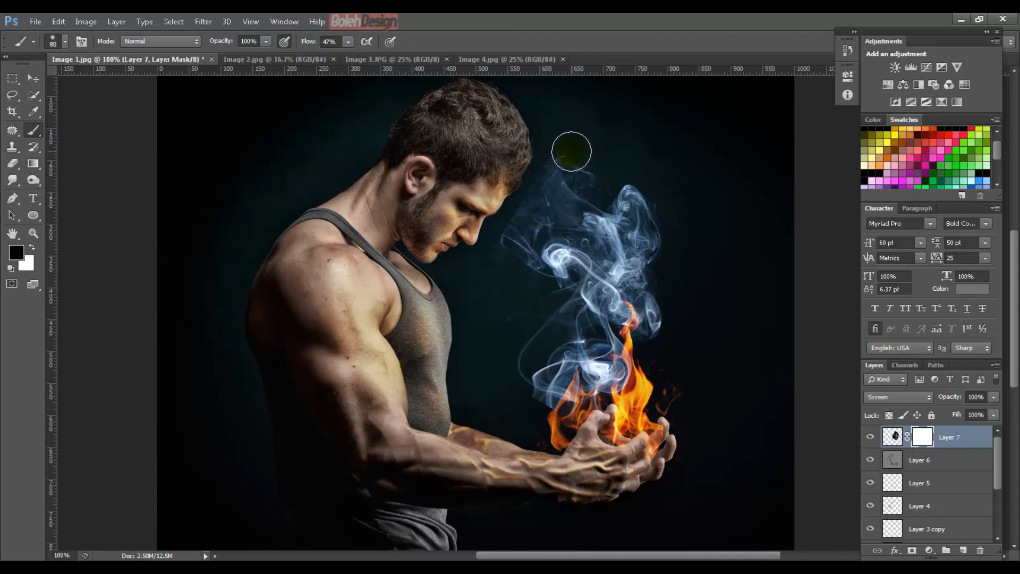
{"action": "mouse_move", "coordinate": [579, 143]}
{"action": "left_mouse_down"}
{"action": "mouse_move", "coordinate": [557, 137]}
{"action": "mouse_move", "coordinate": [582, 131]}
{"action": "mouse_move", "coordinate": [515, 157]}
{"action": "mouse_move", "coordinate": [535, 158]}
{"action": "mouse_move", "coordinate": [510, 184]}
{"action": "mouse_move", "coordinate": [487, 258]}
{"action": "mouse_move", "coordinate": [499, 314]}
{"action": "mouse_move", "coordinate": [490, 350]}
{"action": "mouse_move", "coordinate": [556, 421]}
{"action": "left_mouse_up"}
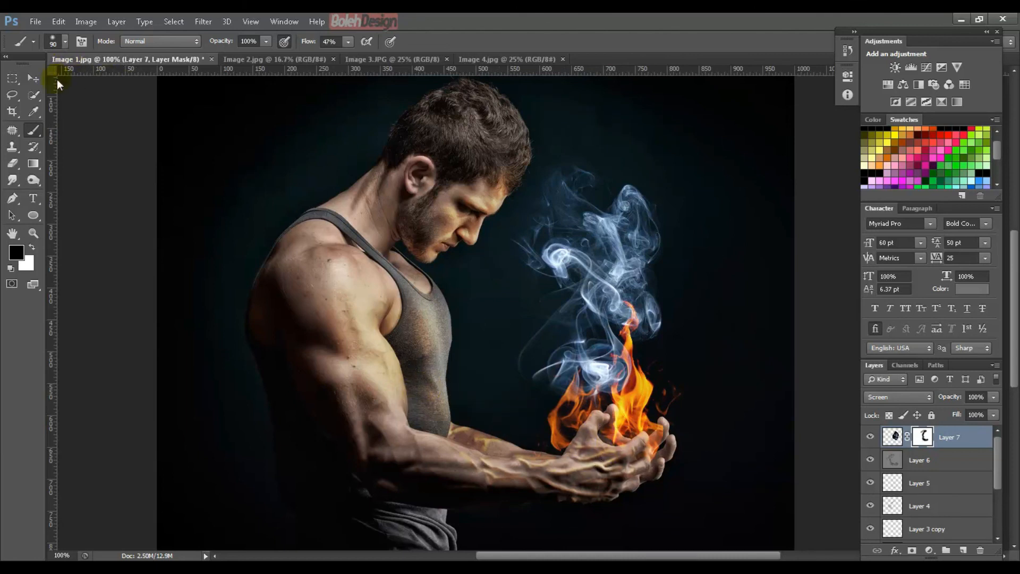
Step: Shift the smoke down and away from the man onto the flames, and set its layer opacity to 25%
{"action": "left_click", "coordinate": [33, 78]}
{"action": "left_click_drag", "start_coordinate": [611, 268], "coordinate": [619, 287]}
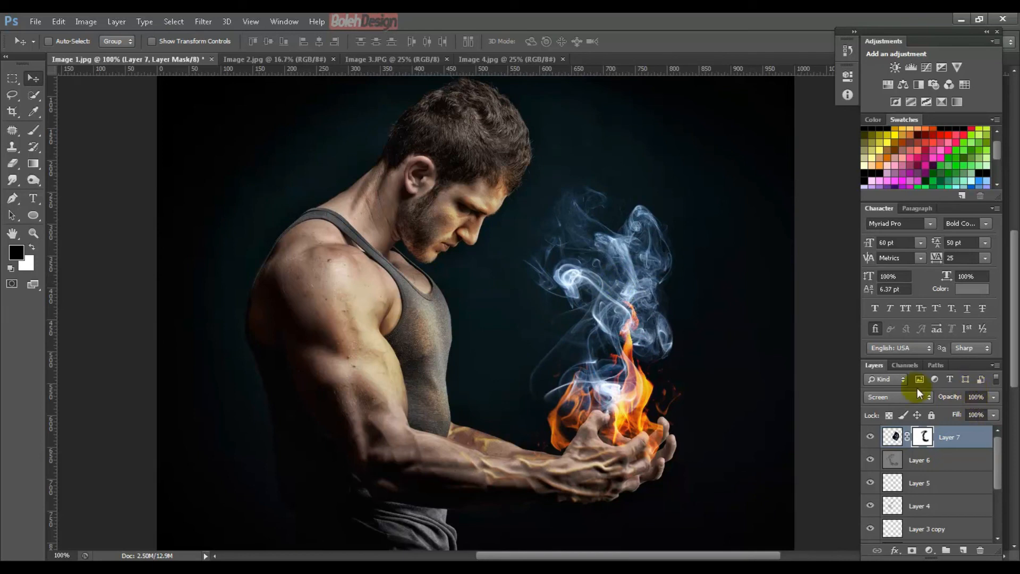
{"action": "left_click", "coordinate": [975, 396]}
{"action": "left_click_drag", "start_coordinate": [938, 396], "coordinate": [911, 406]}
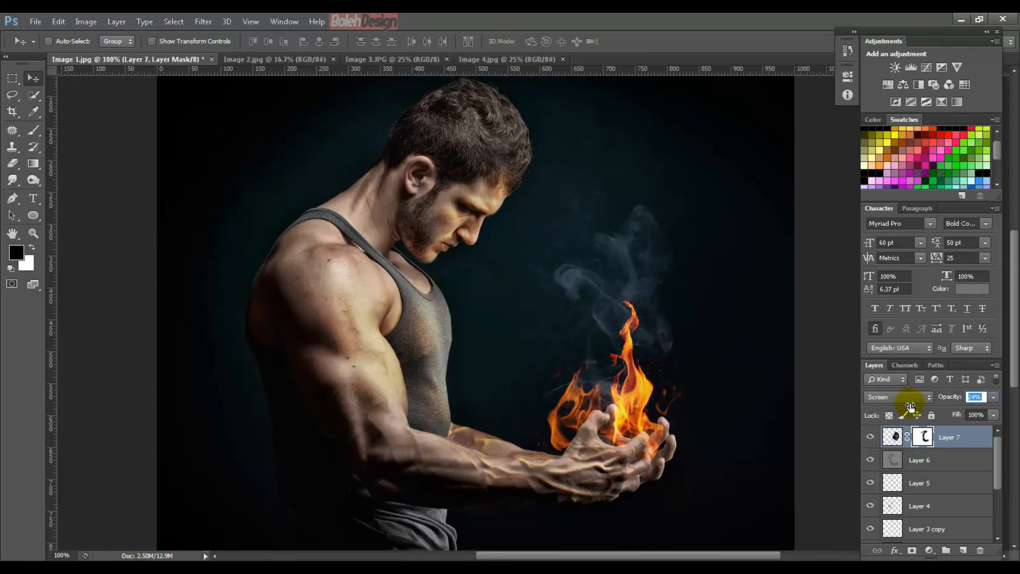
{"action": "left_click", "coordinate": [984, 396]}
{"action": "type", "text": "25"}
{"action": "left_click", "coordinate": [628, 275]}
{"action": "key", "text": "ctrl+minus"}
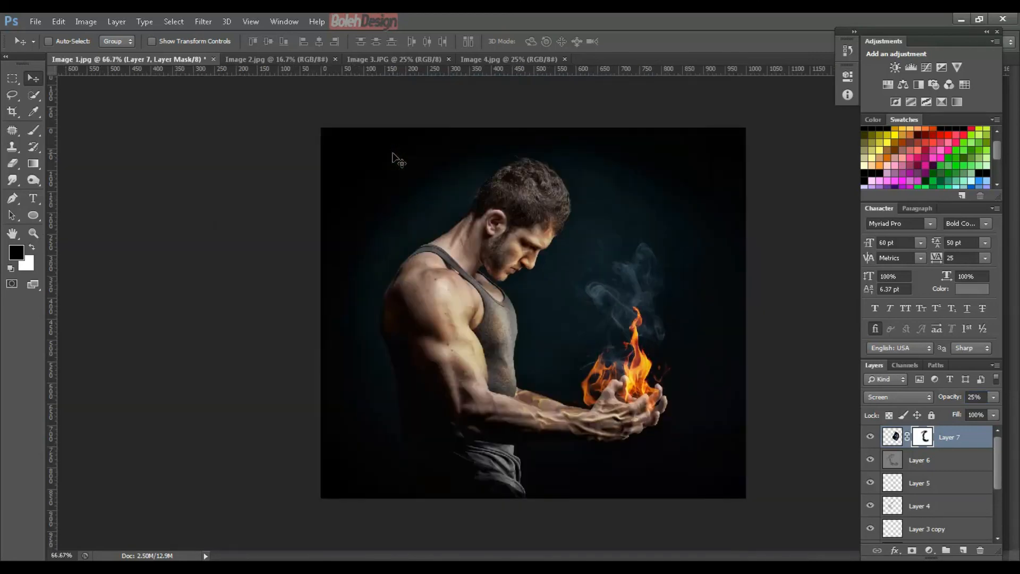
{"action": "key", "text": "ctrl+plus"}
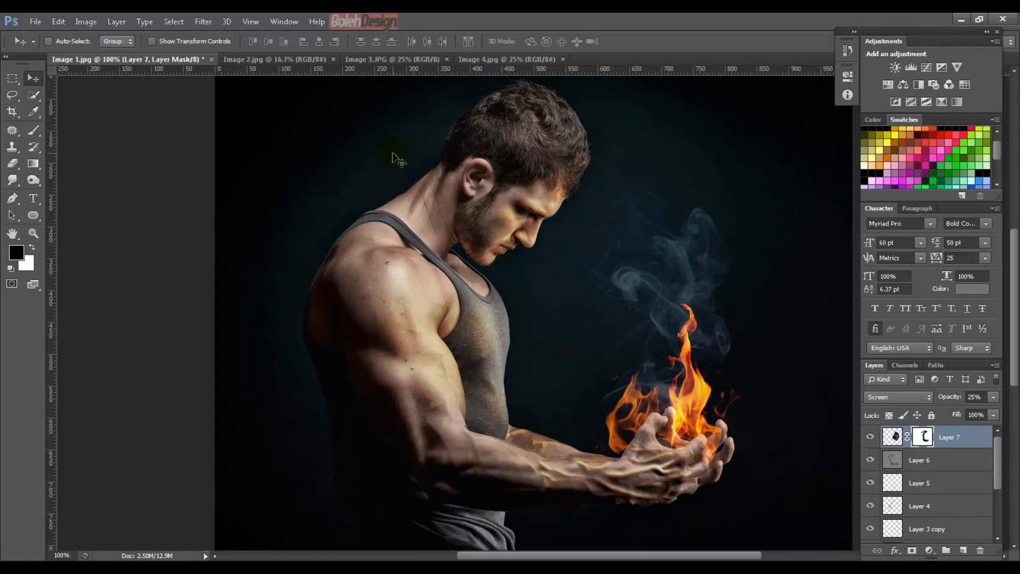